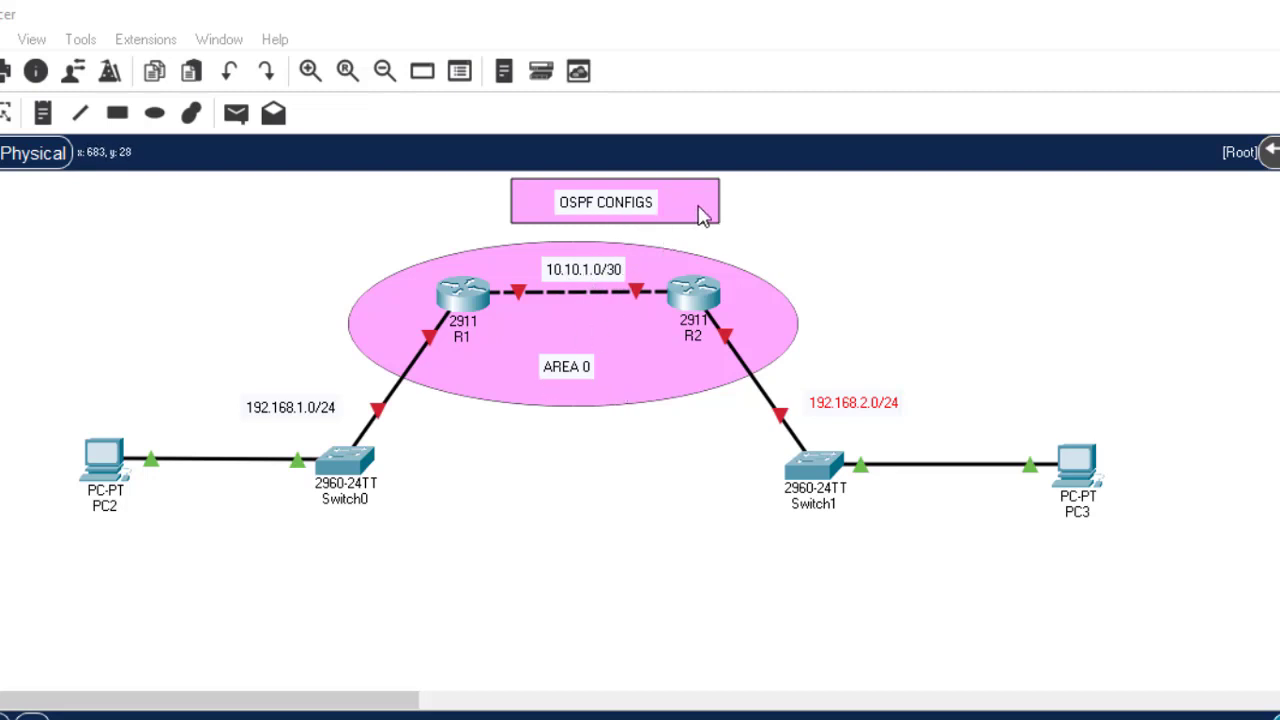
left_click(816, 203)
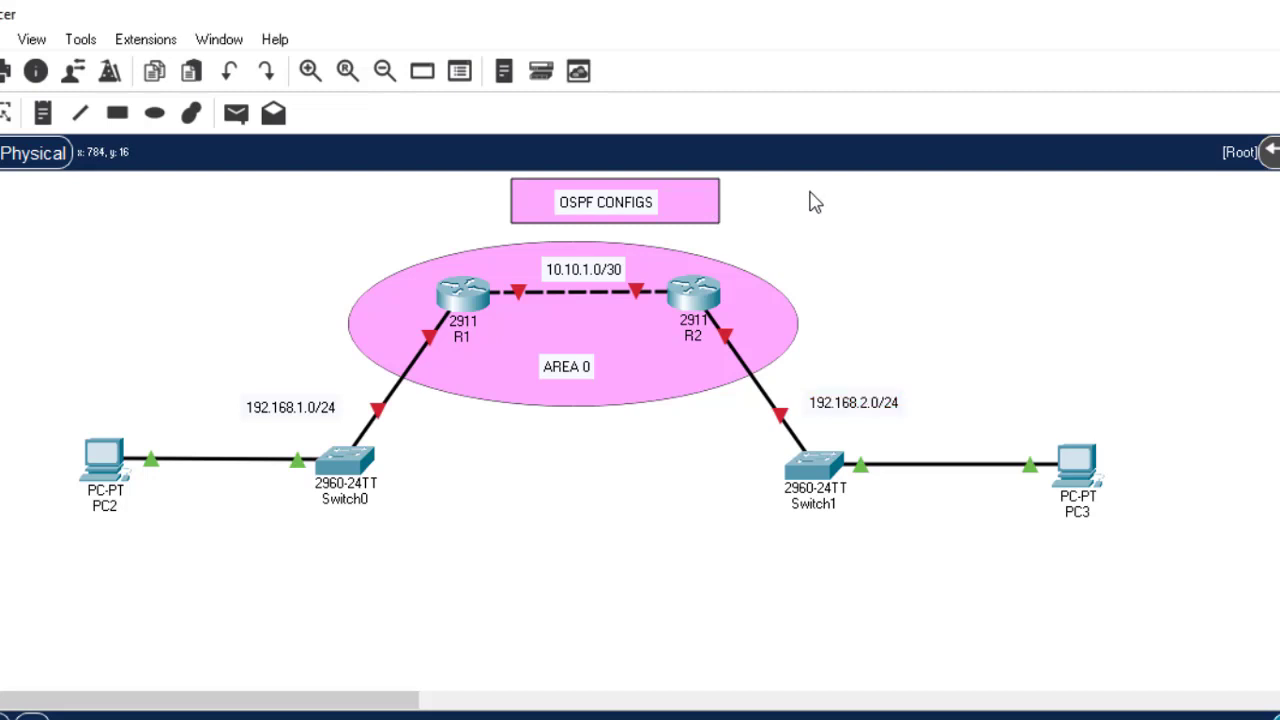
double_click(589, 268)
left_click(870, 250)
Open router R1's command-line interface and decline the initial configuration dialog to reach the user prompt.
left_click(462, 298)
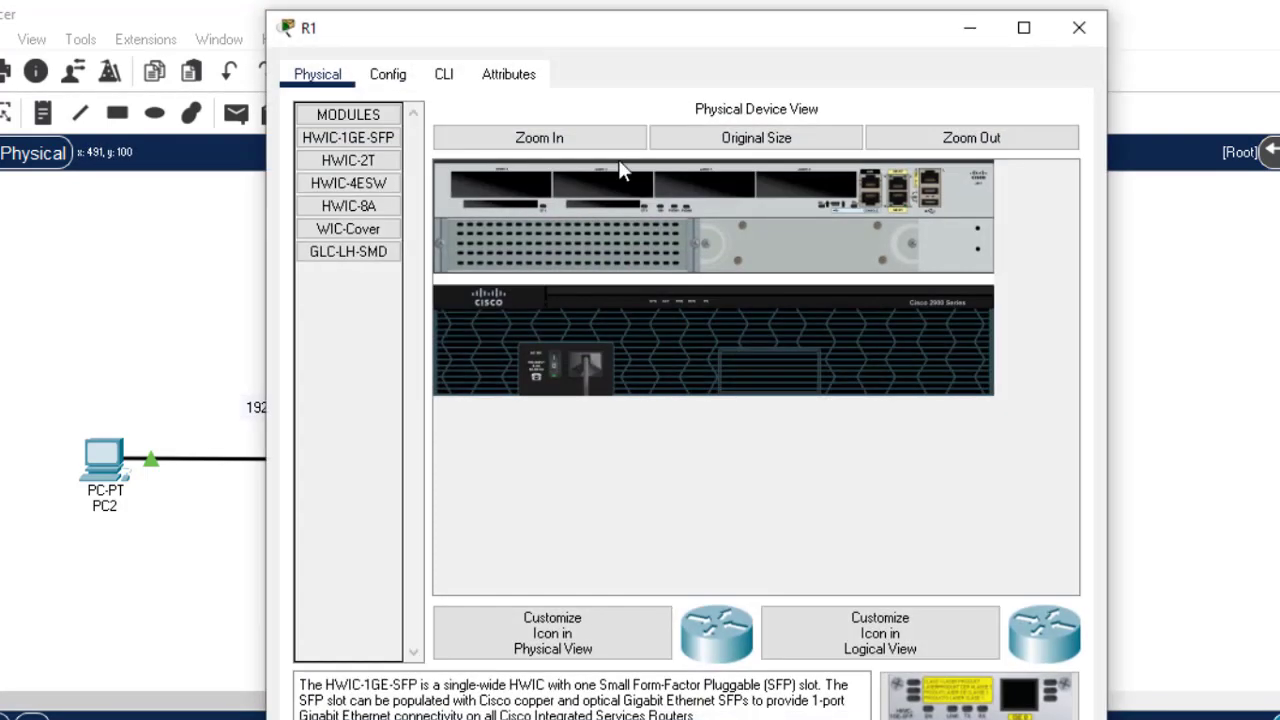
left_click_drag(588, 44, 1049, 143)
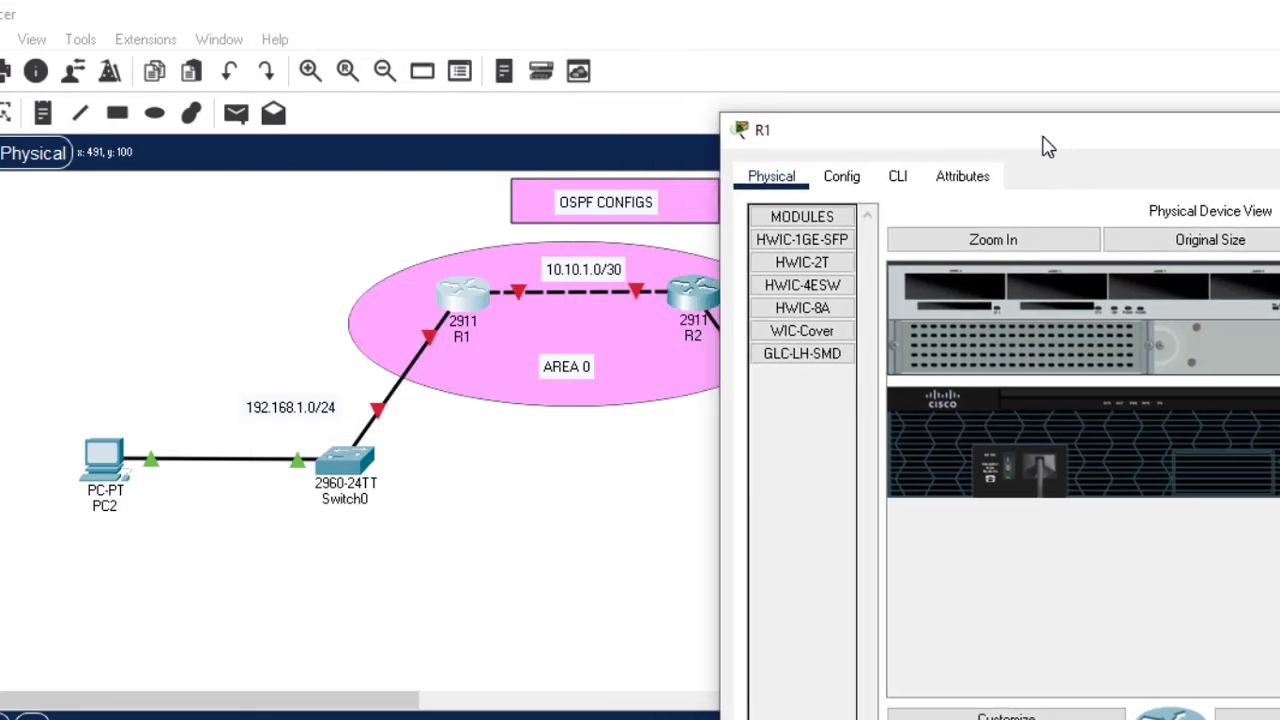
left_click(391, 606)
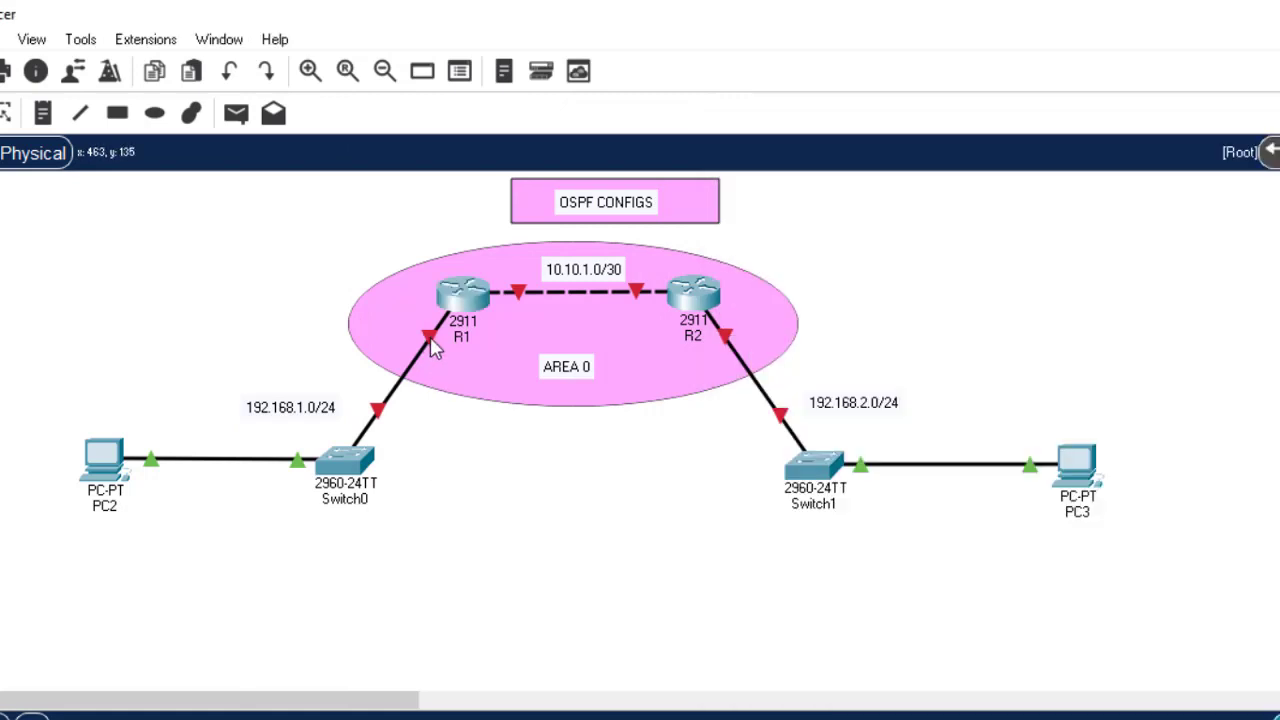
mouse_move(433, 340)
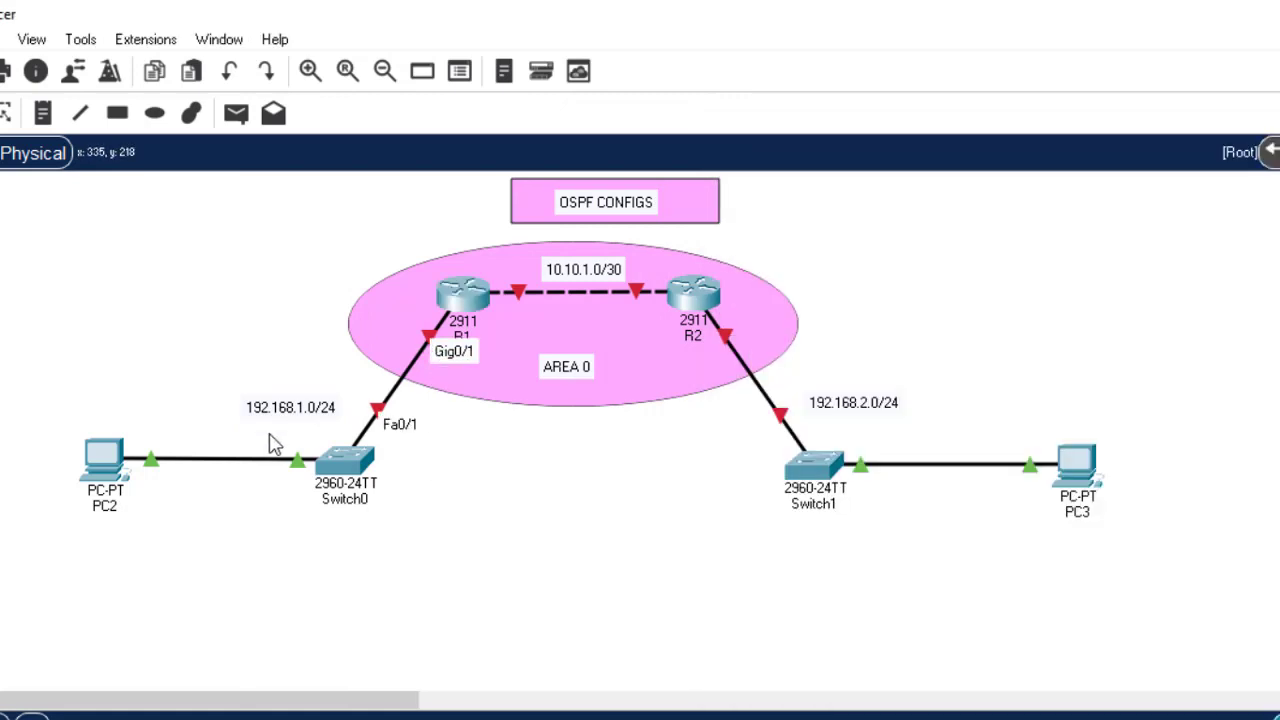
left_click(452, 305)
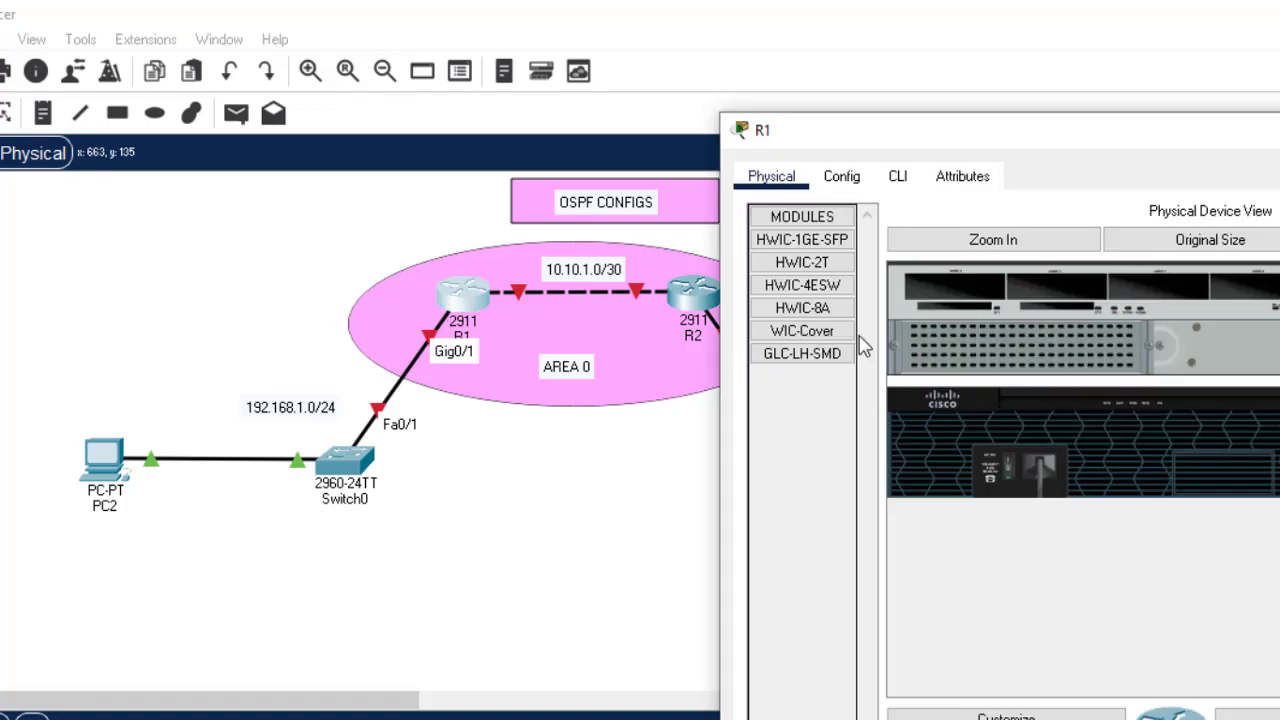
left_click(898, 177)
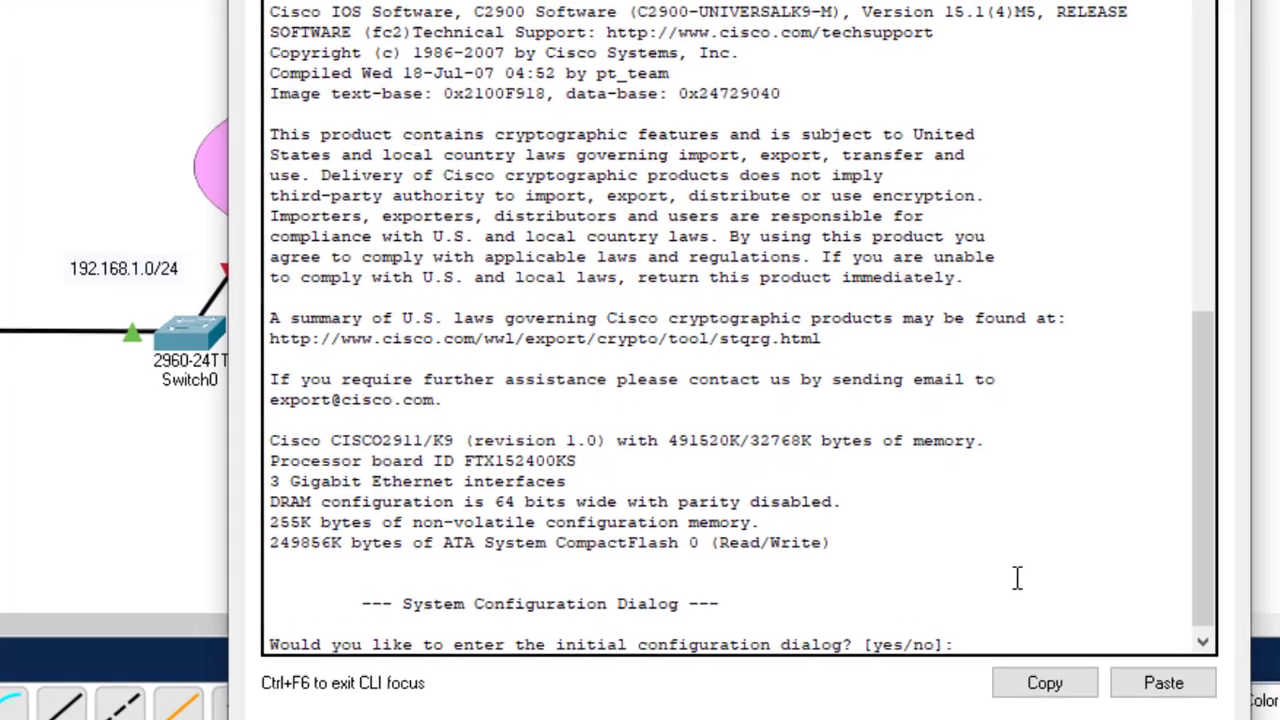
type("N")
key("Return")
key("Return")
key("Return")
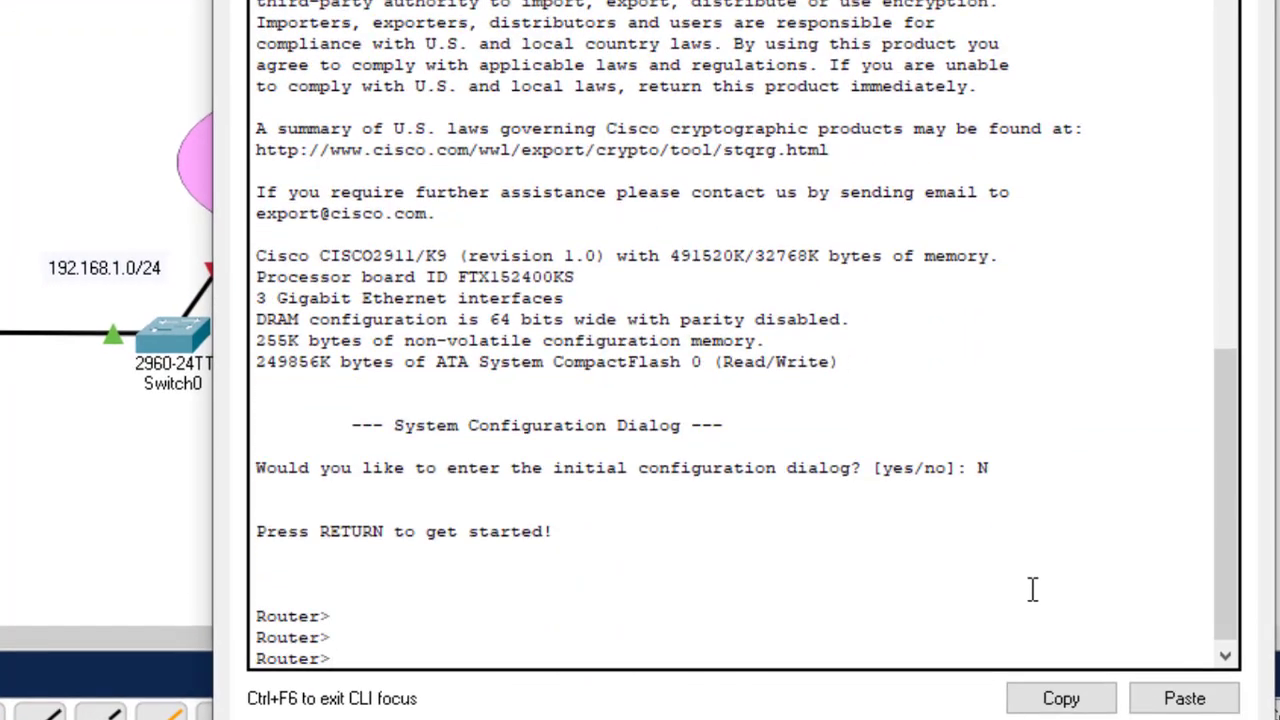
Enter privileged mode on R1 and go into global configuration mode with configure t.
type("en")
key("Return")
type("conf")
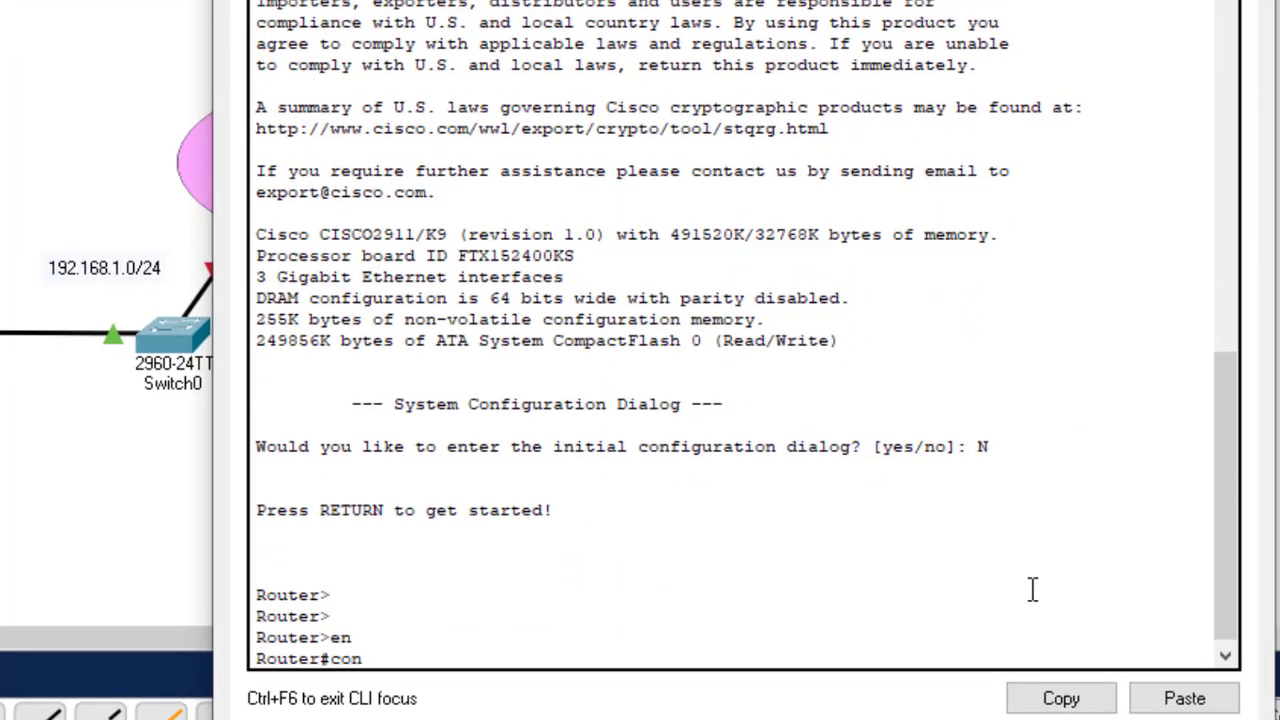
key("Tab")
type("t")
key("Return")
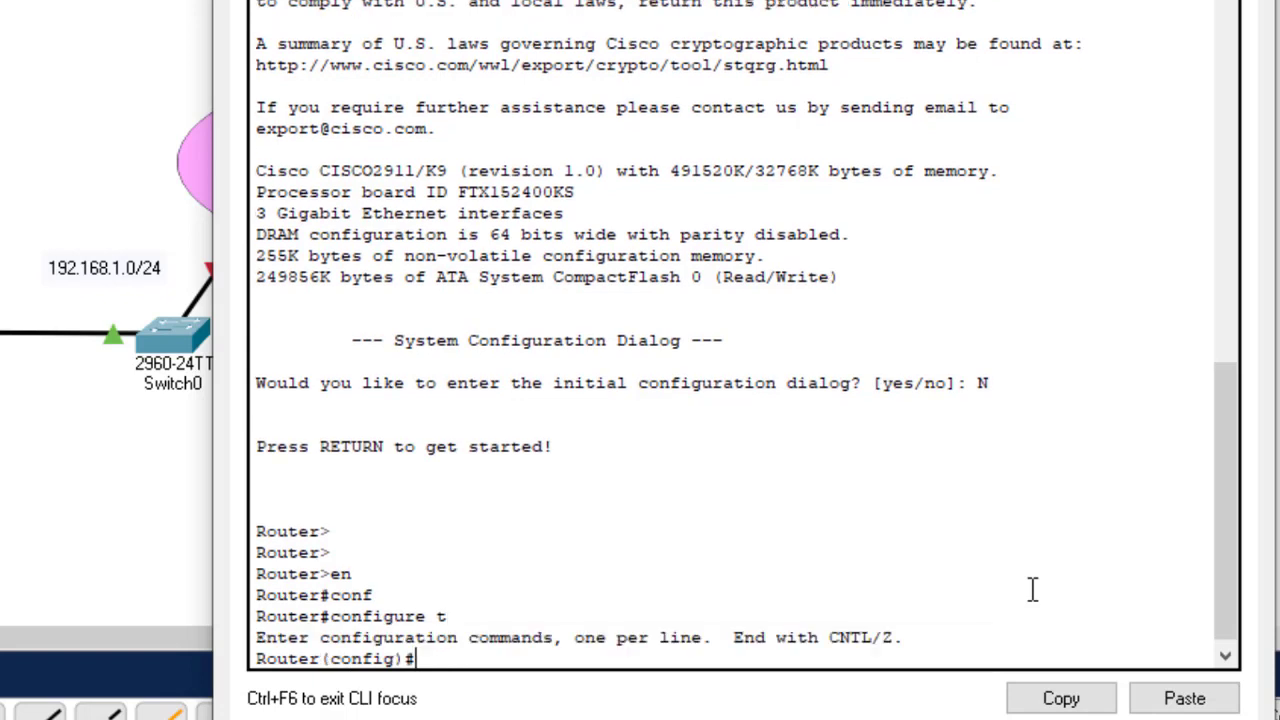
key("Return")
Assign IP address 192.168.1.1 with mask 255.255.255.0 to R1's interface gig0/1.
type("int g")
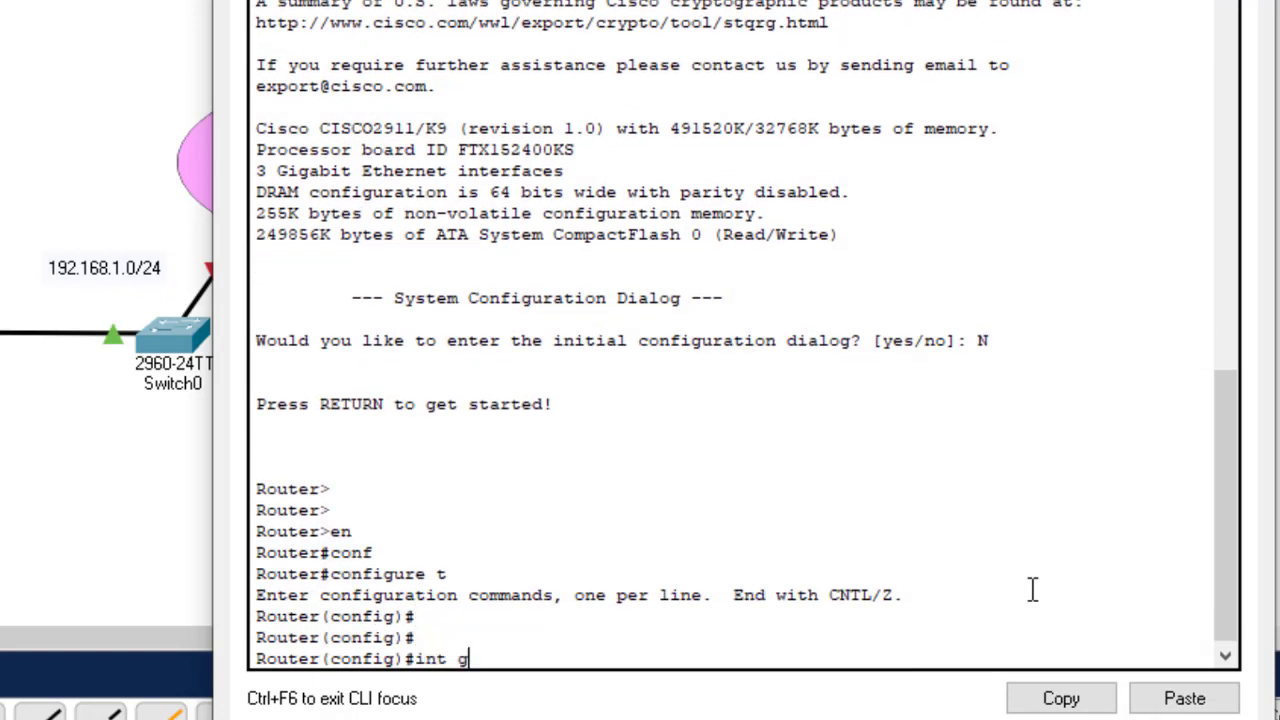
type("ig0/1")
key("Return")
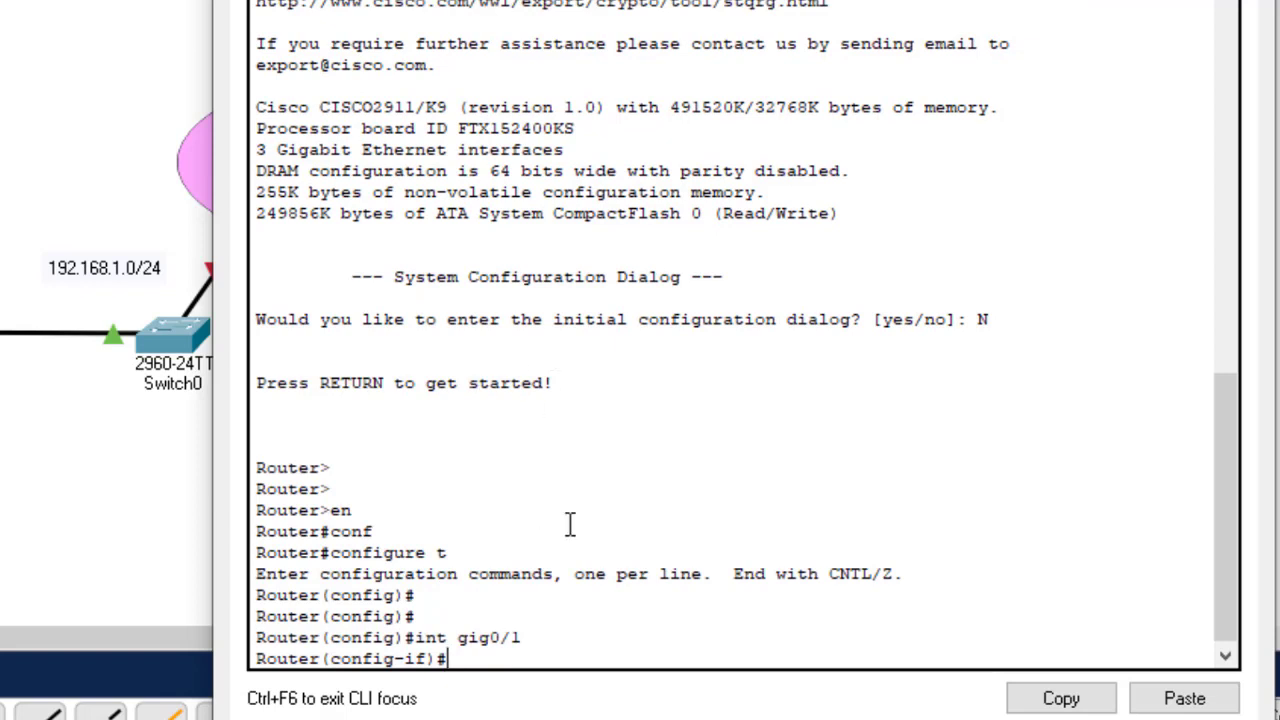
type("ip add")
key("Tab")
type("1")
type(".1")
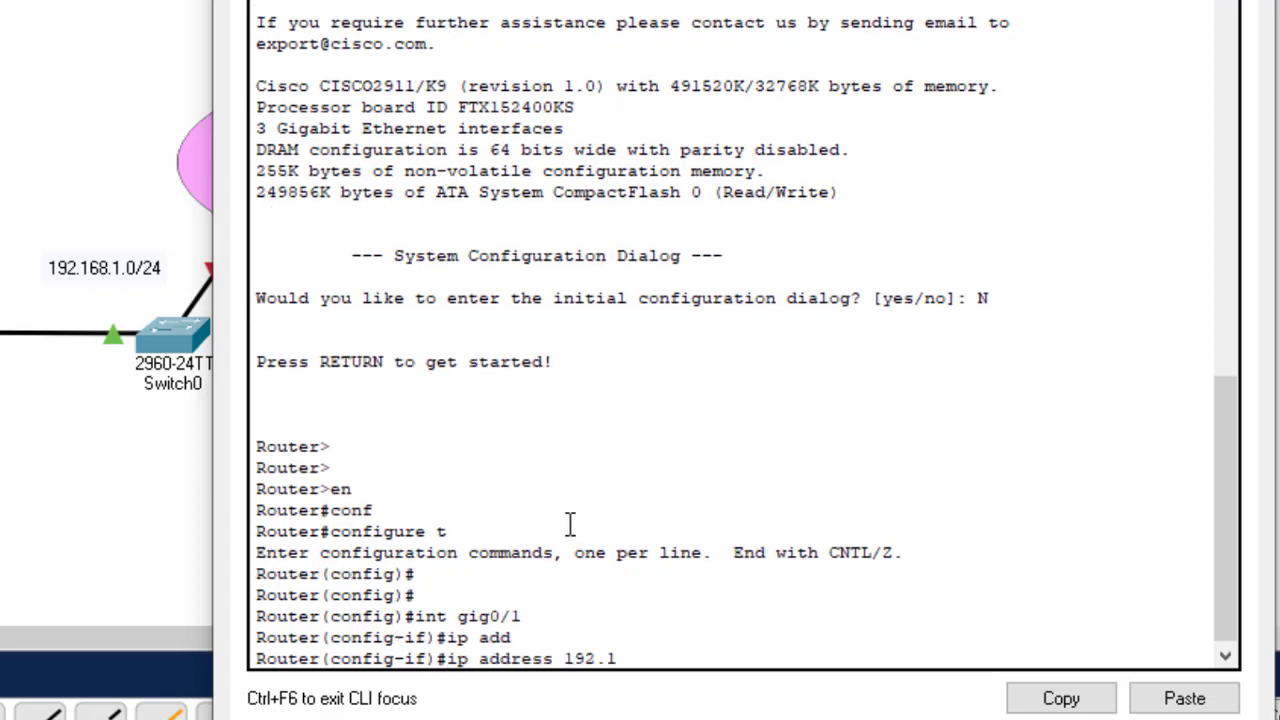
type("68.1.1")
type("255.255.255")
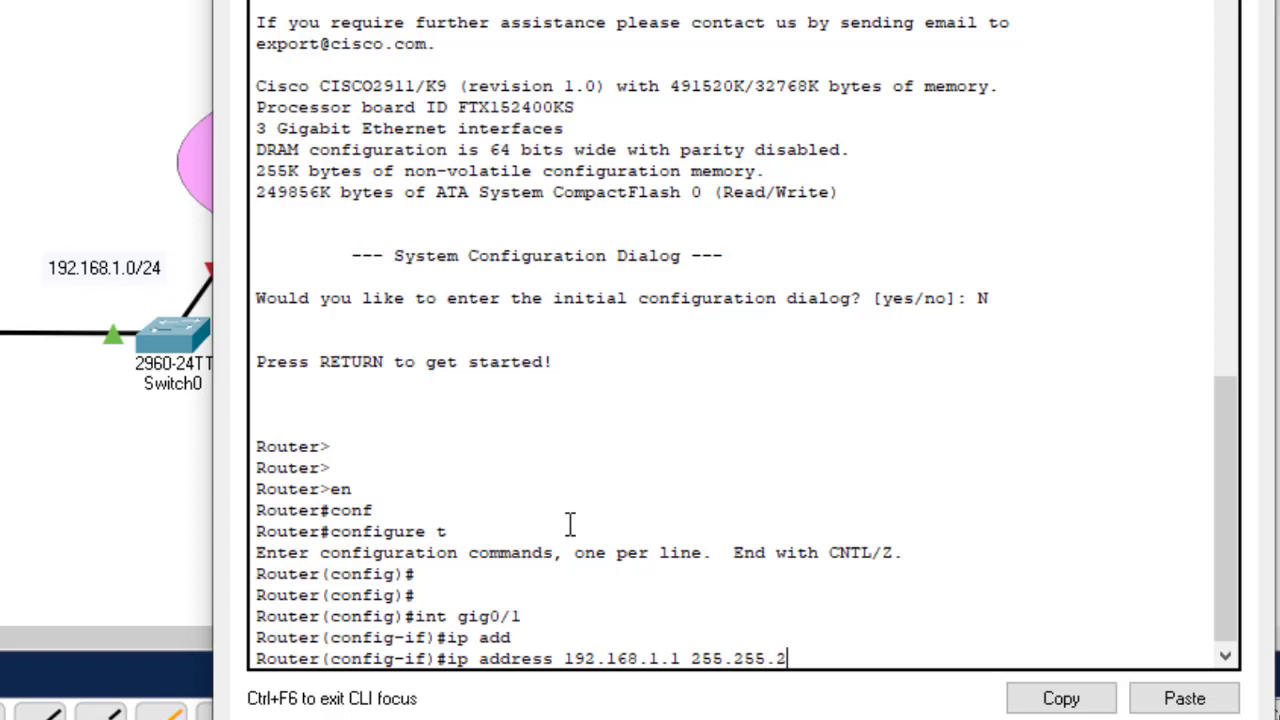
type(".0")
key("Return")
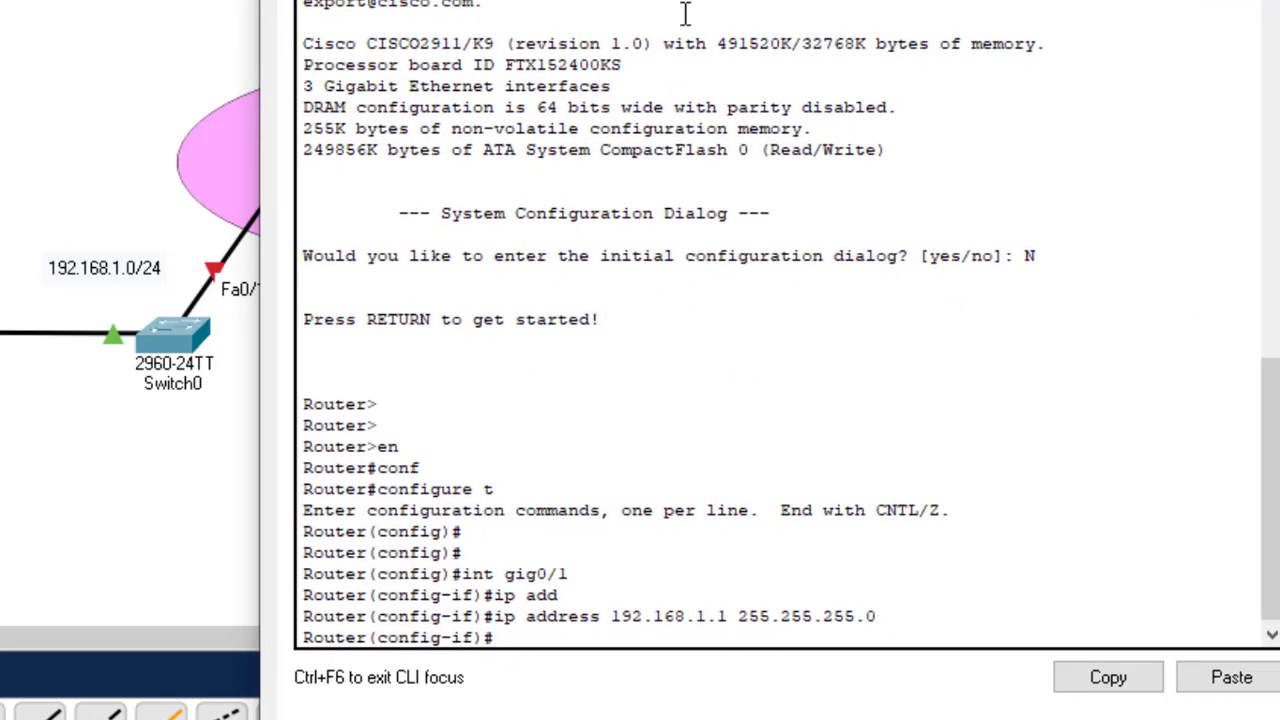
Bring up R1's gig0/1 interface with the no shutdown command.
type("no shut")
key("Tab")
key("Return")
key("Return")
key("Return")
key("Return")
key("Return")
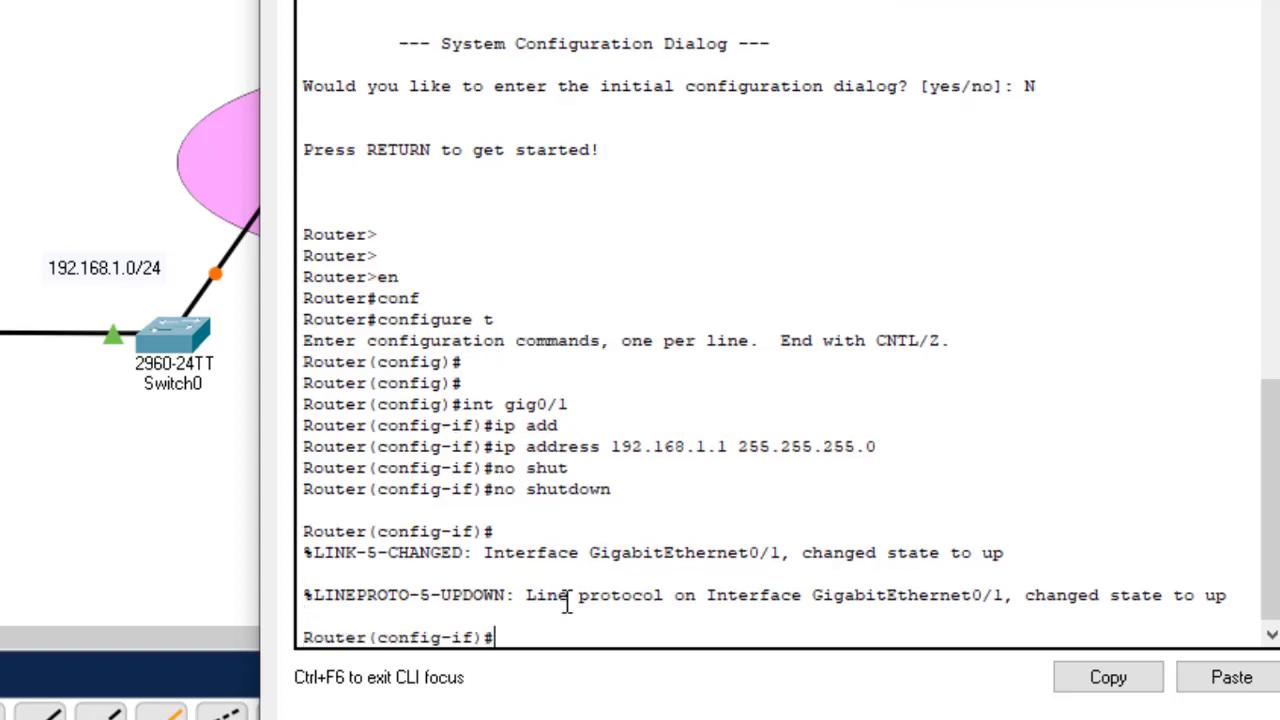
Switch R1's interface configuration to gig0/0 by reusing the earlier interface command.
key("Up")
key("Up")
key("Up")
key("Up")
key("Up")
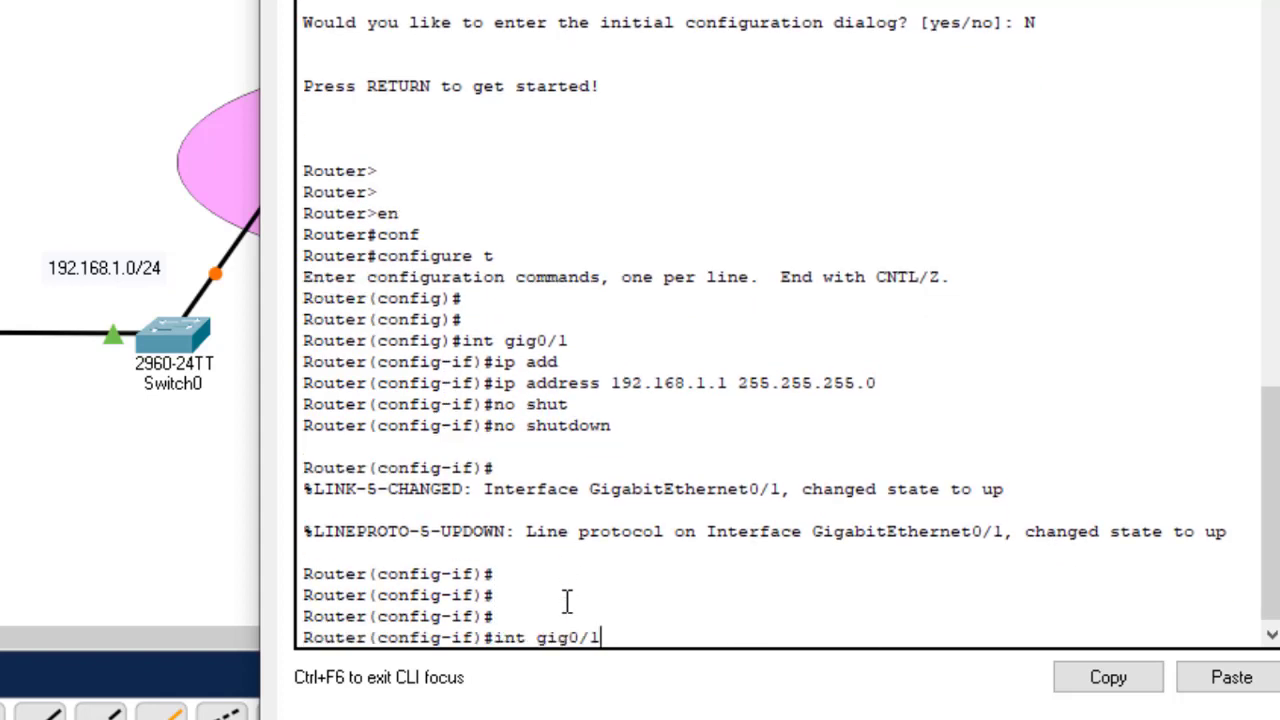
key("BackSpace")
type("0")
key("Return")
Rework the earlier ip address command for R1's gig0/0 to use 10.10.1.1 with mask 255.255.255.252.
key("Up")
key("Up")
key("Up")
key("Up")
key("Left")
key("Left")
key("Left")
key("Left")
key("Left")
key("Left")
key("Left")
key("Left")
key("Left")
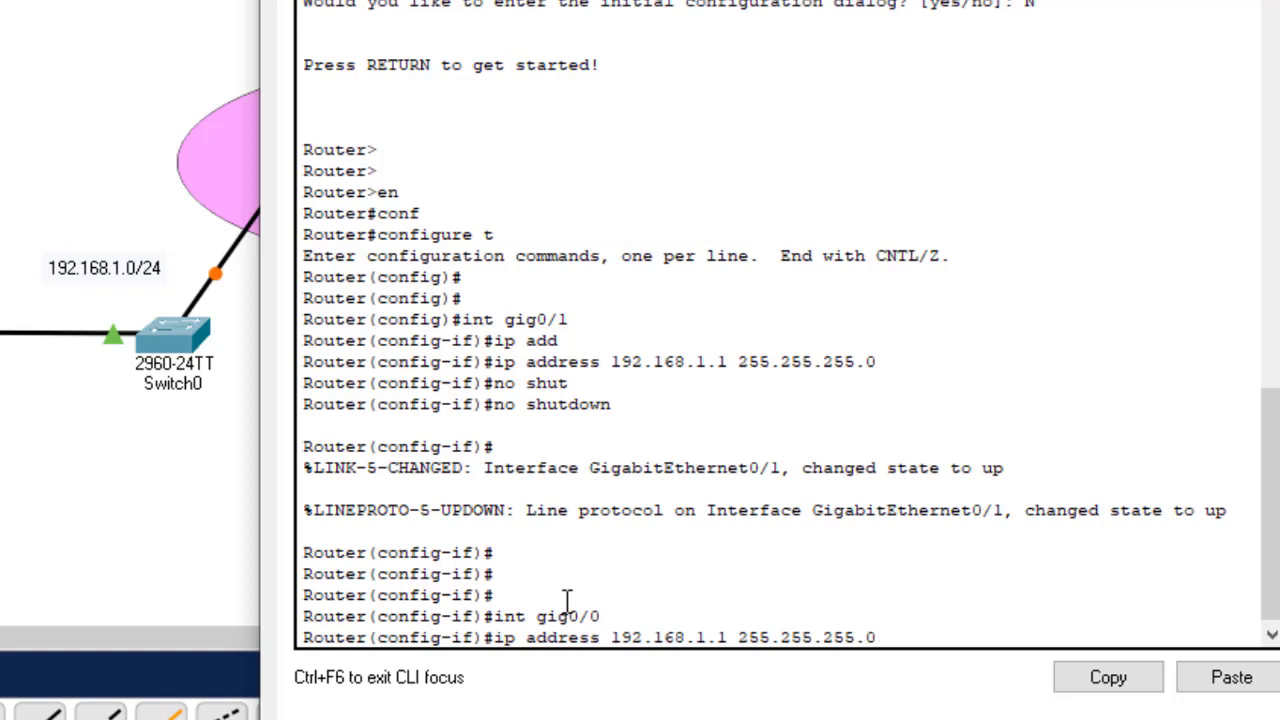
key("Right")
key("Right")
key("Right")
key("Right")
key("Right")
key("Right")
key("Right")
key("Right")
key("Right")
key("BackSpace")
key("BackSpace")
key("BackSpace")
key("BackSpace")
key("BackSpace")
key("BackSpace")
key("BackSpace")
key("BackSpace")
key("BackSpace")
key("BackSpace")
key("BackSpace")
key("BackSpace")
key("BackSpace")
key("BackSpace")
key("BackSpace")
key("BackSpace")
key("BackSpace")
key("BackSpace")
key("BackSpace")
key("BackSpace")
key("BackSpace")
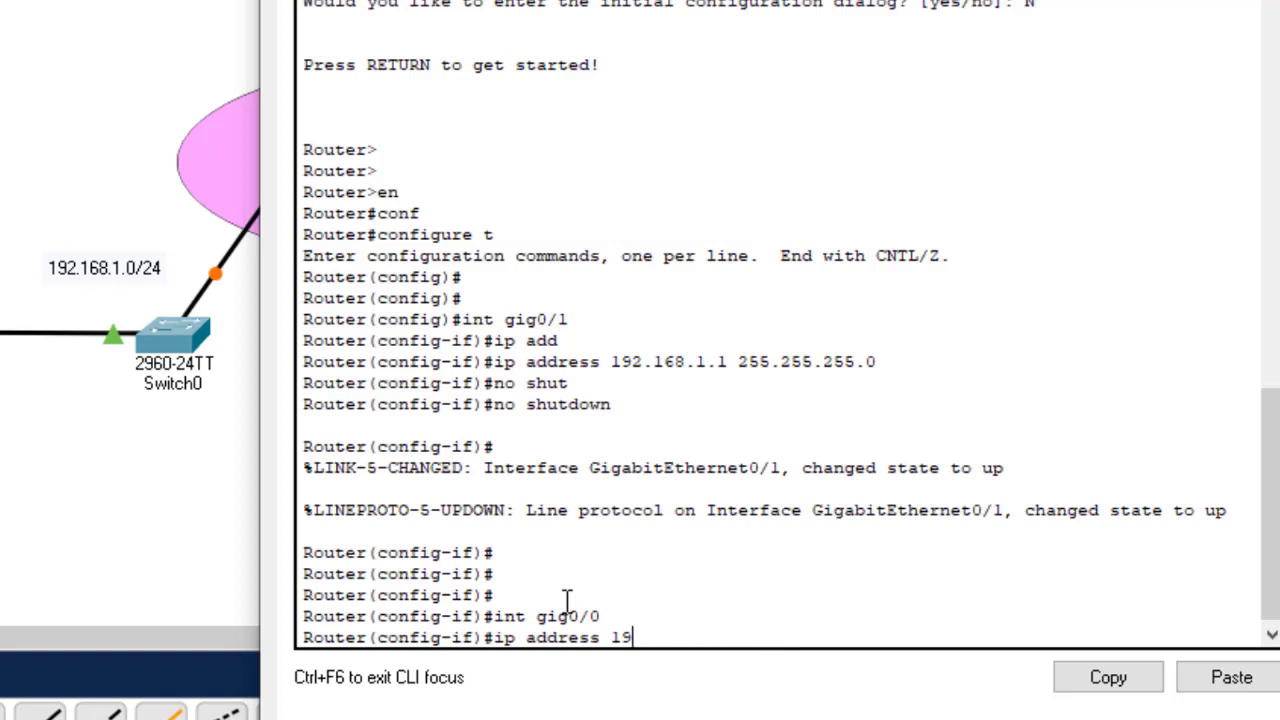
type("0.0")
key("BackSpace")
type("10.")
left_click_drag(893, 0, 910, 0)
type("1.1")
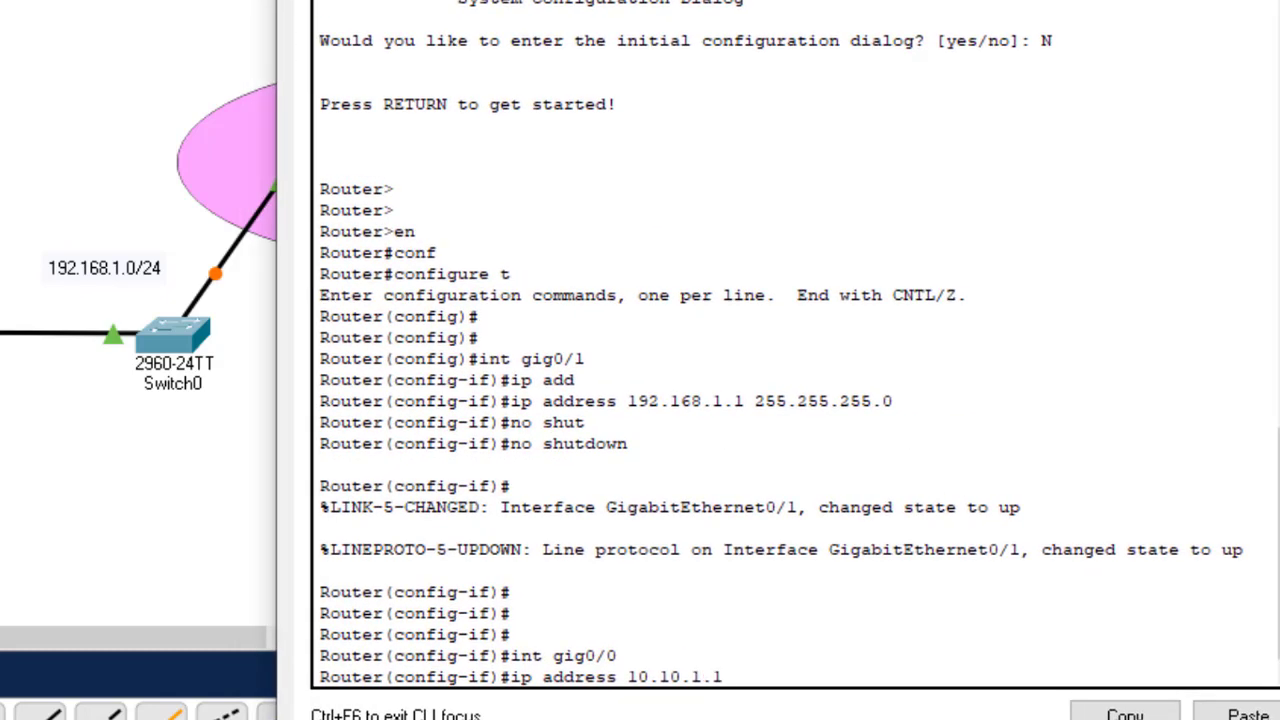
type(" 255.255.255.252")
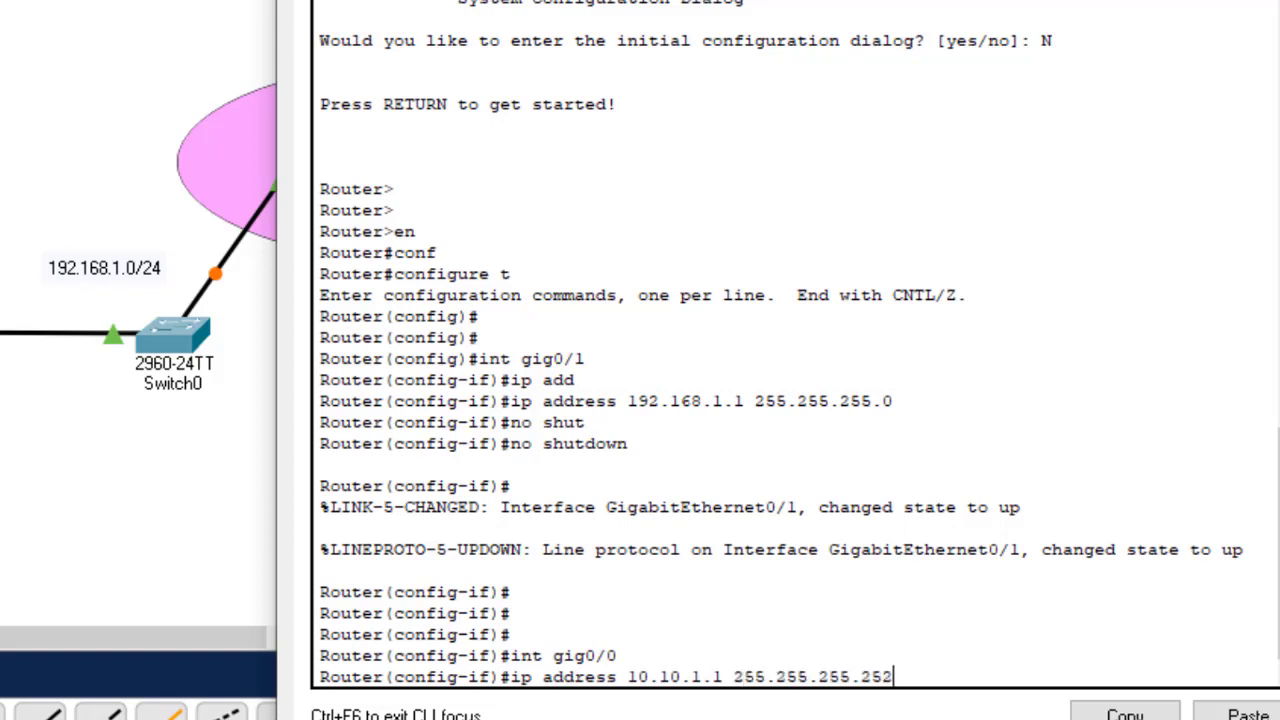
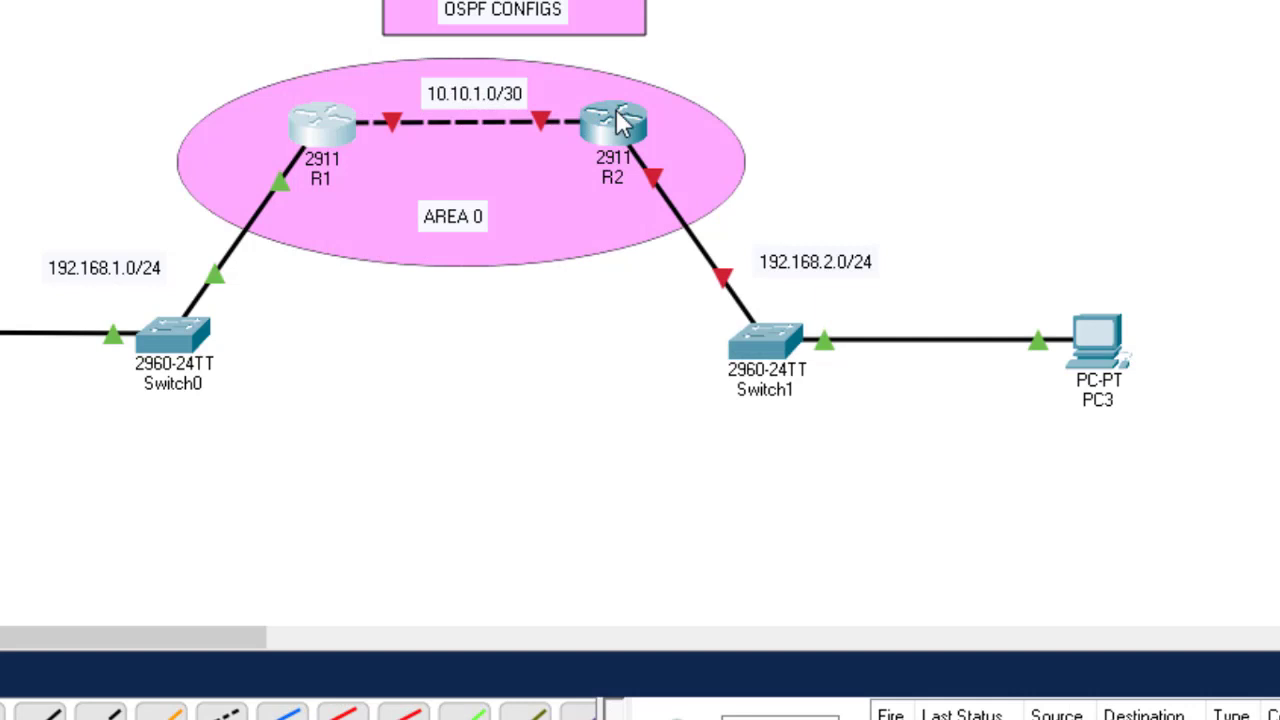
Open router R2's command-line interface and decline the initial configuration dialog to reach the user prompt.
mouse_move(622, 120)
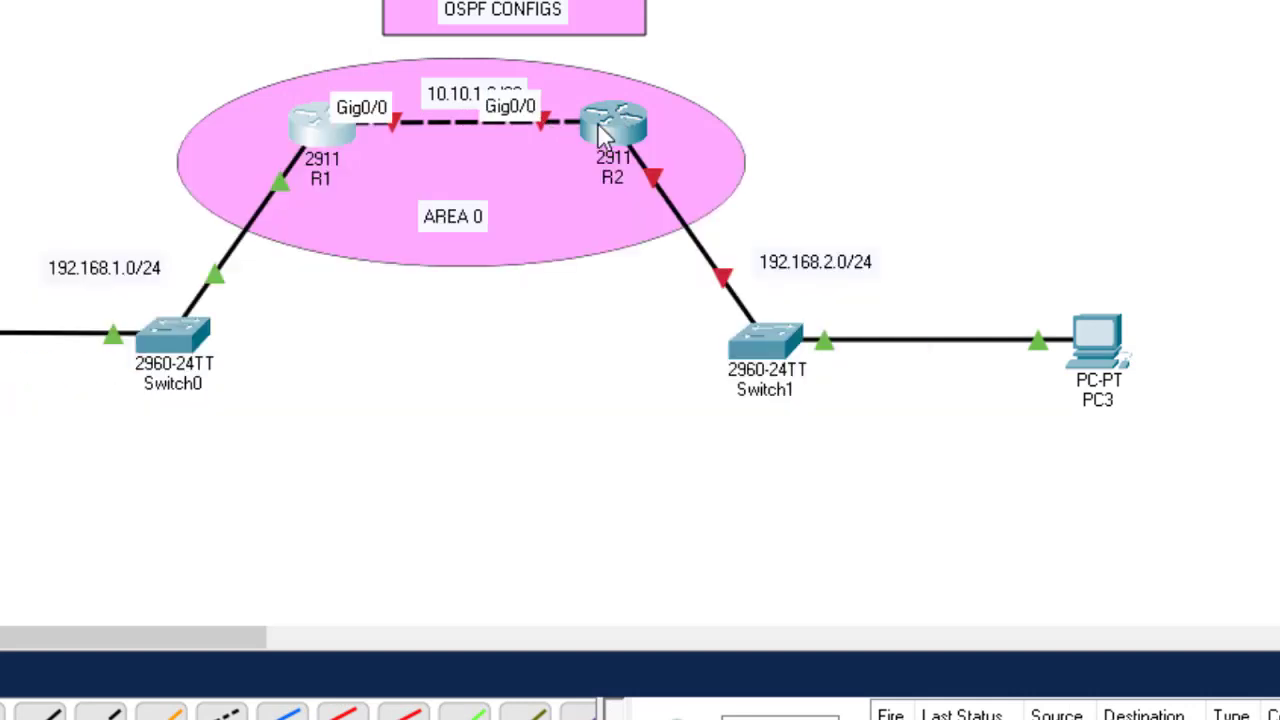
left_click(616, 130)
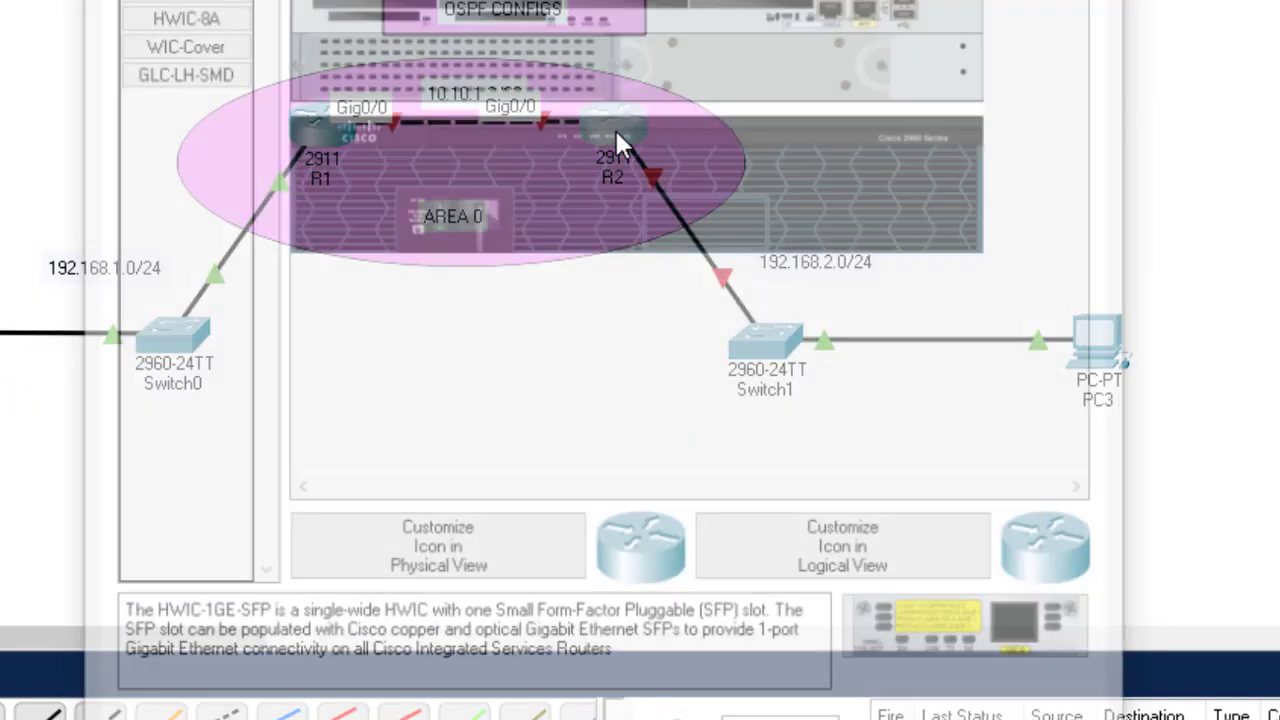
left_click(422, 2)
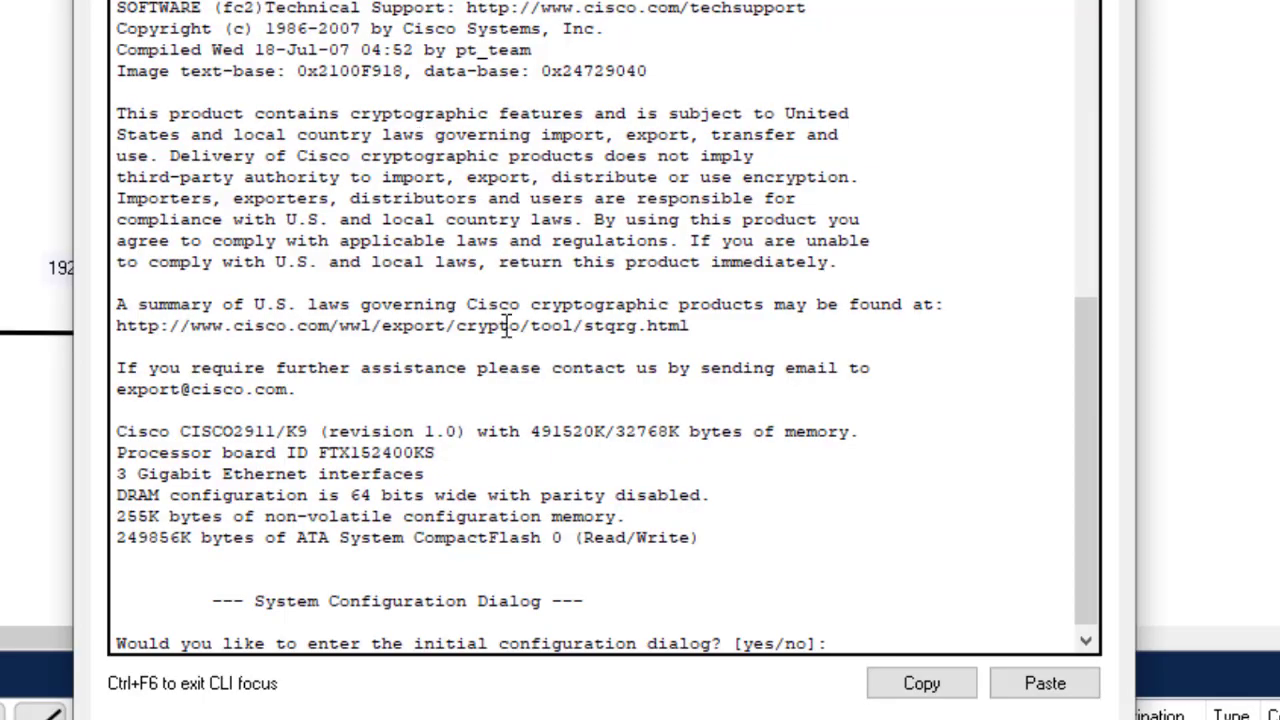
key("Return")
type("n")
key("Return")
key("Return")
key("Return")
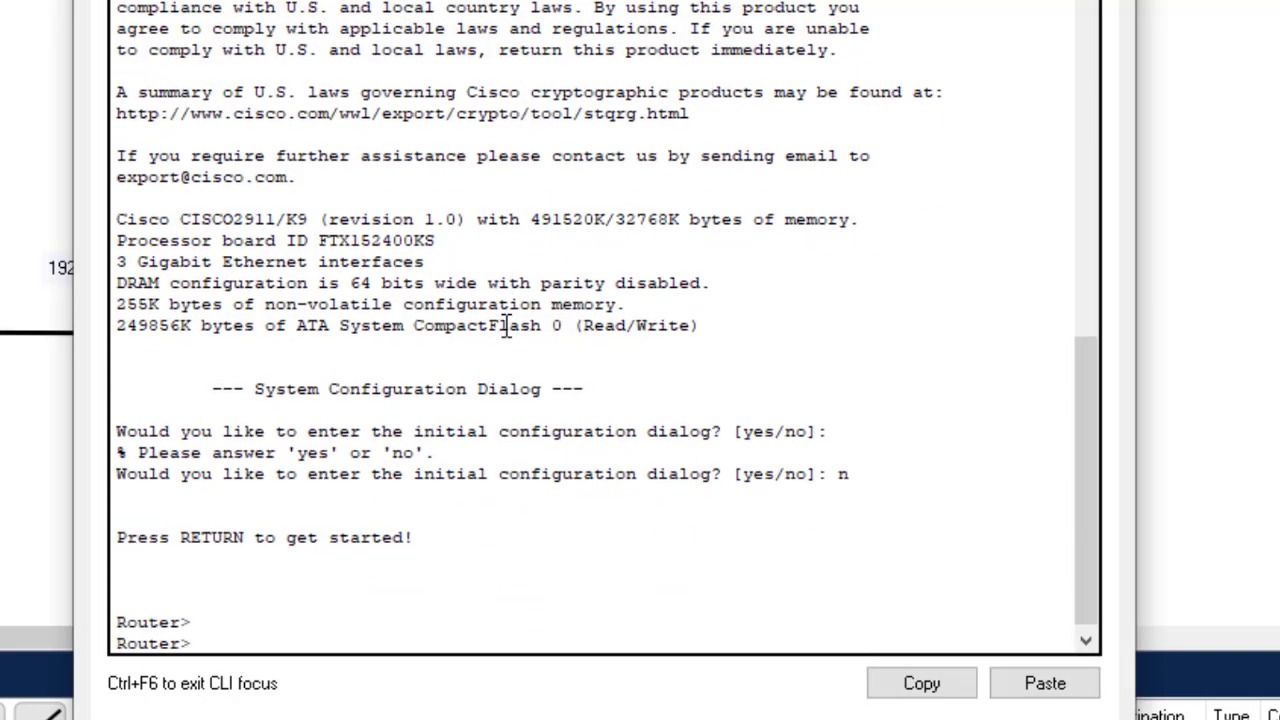
Enter privileged mode on R2 and go into global configuration mode with configure t.
type("en")
key("Return")
type("conf")
key("Tab")
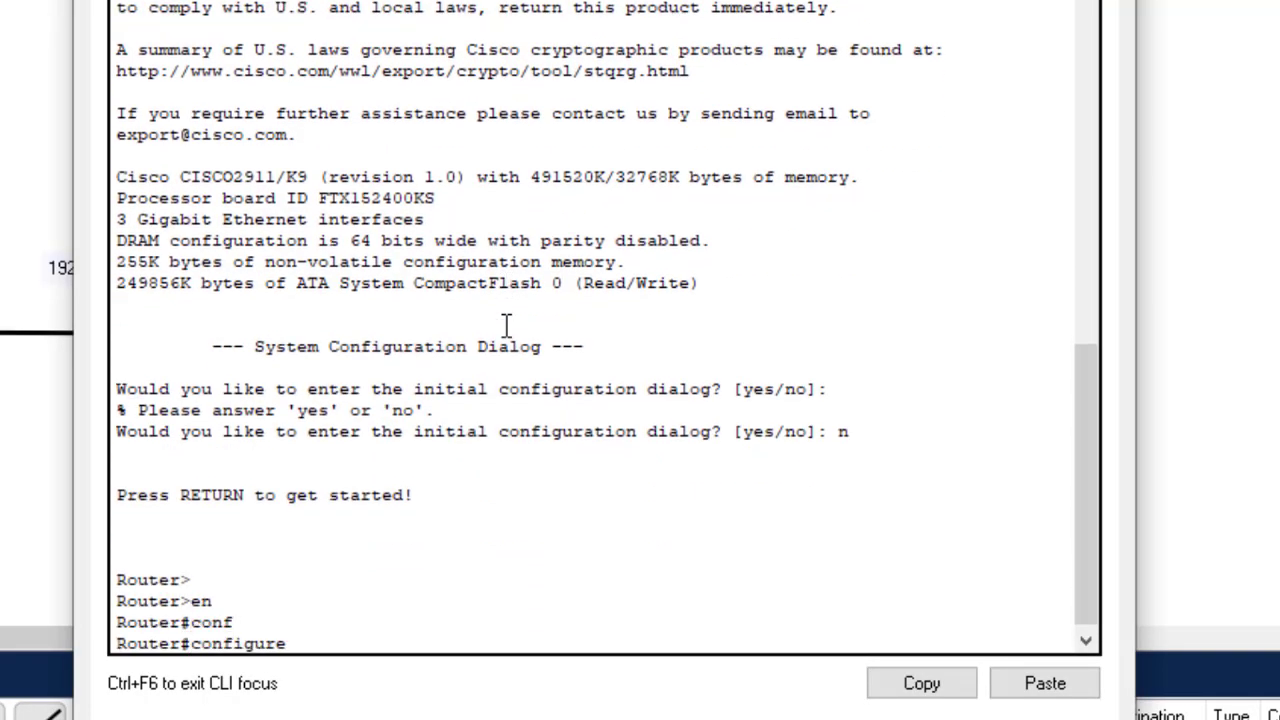
type("t")
key("Return")
key("Return")
key("Return")
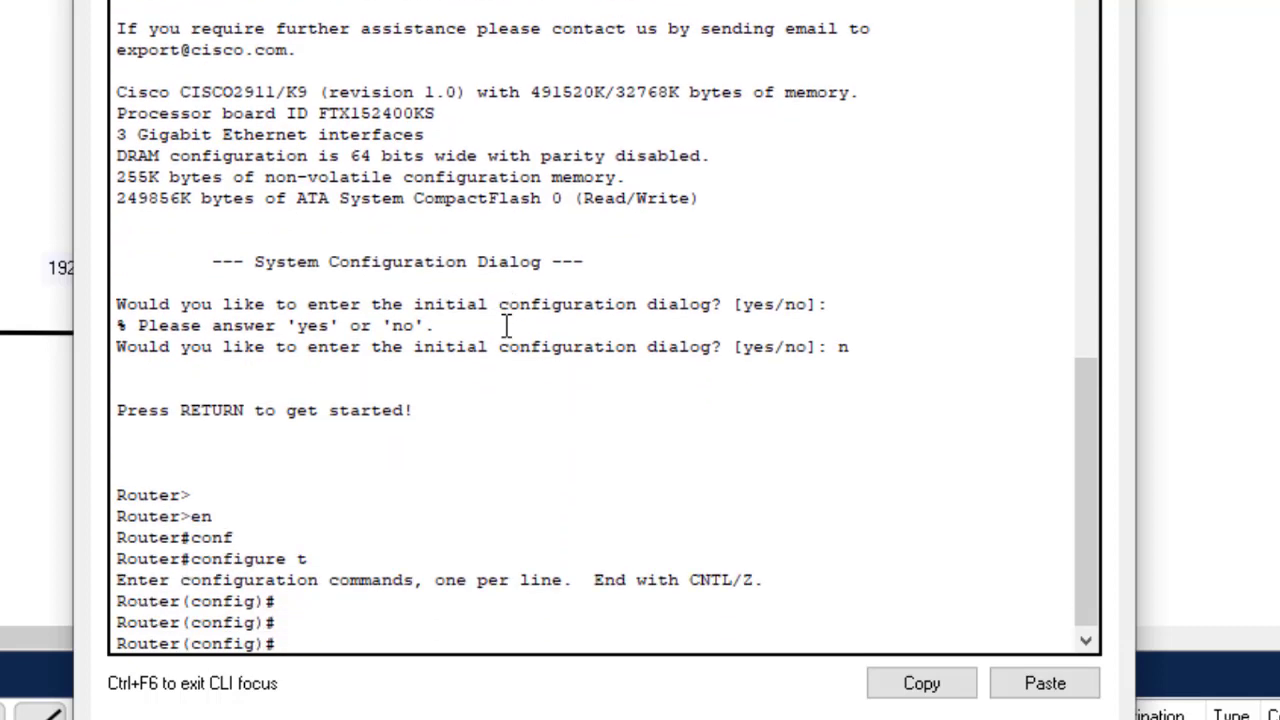
Enter R2's gig0/0 interface configuration and assign IP address 10.10.1.2 with mask 255.255.255.252.
type("int gig0/0")
key("Return")
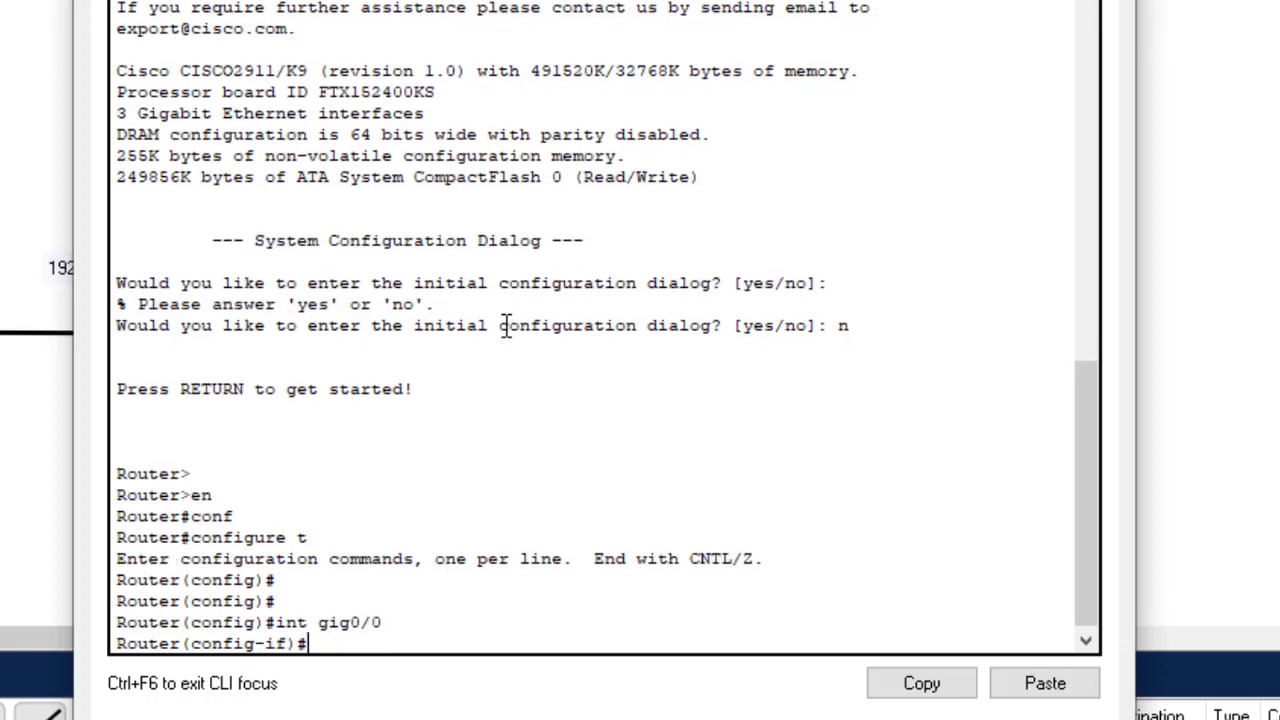
type("ip add")
key("Tab")
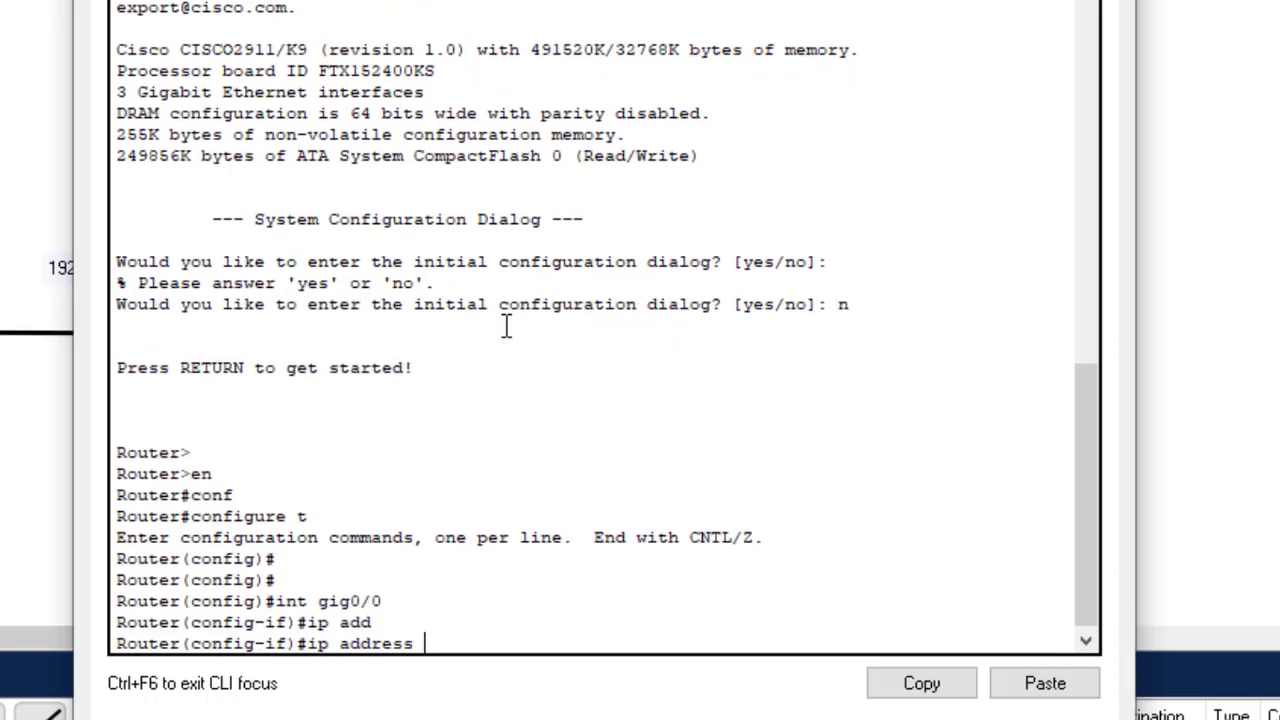
type("10.10.1.2")
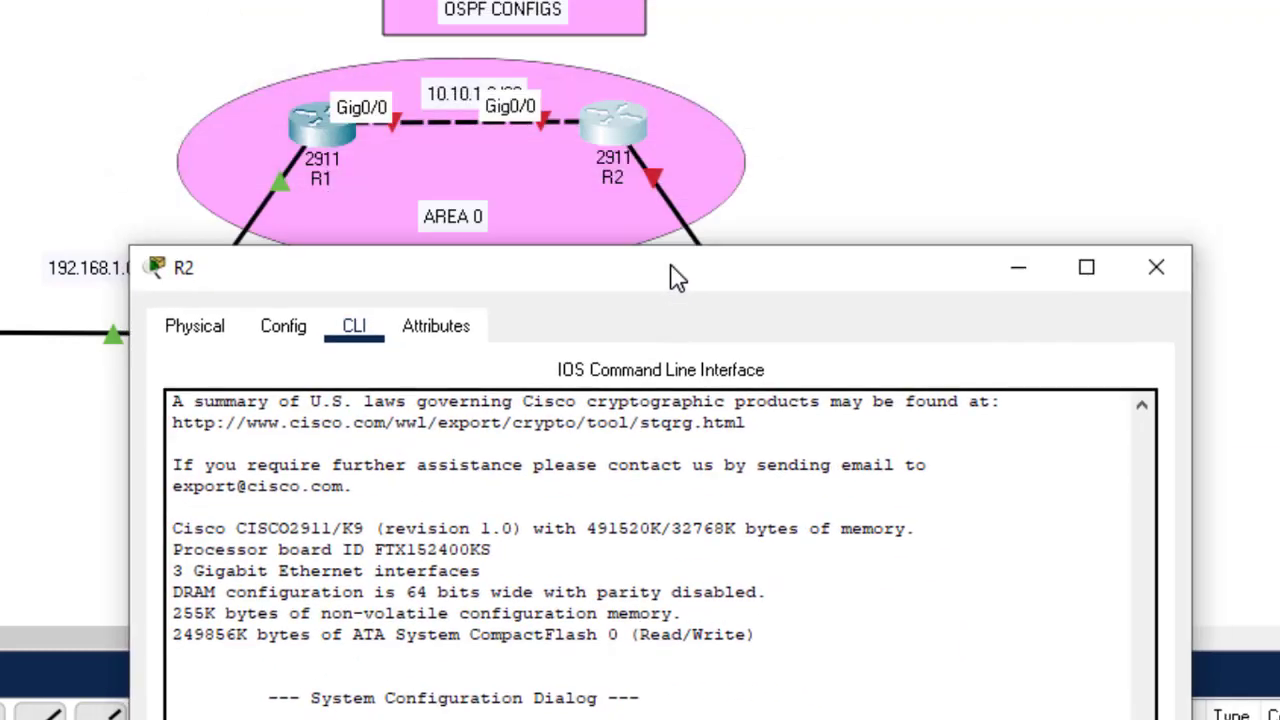
left_click_drag(674, 277, 669, 265)
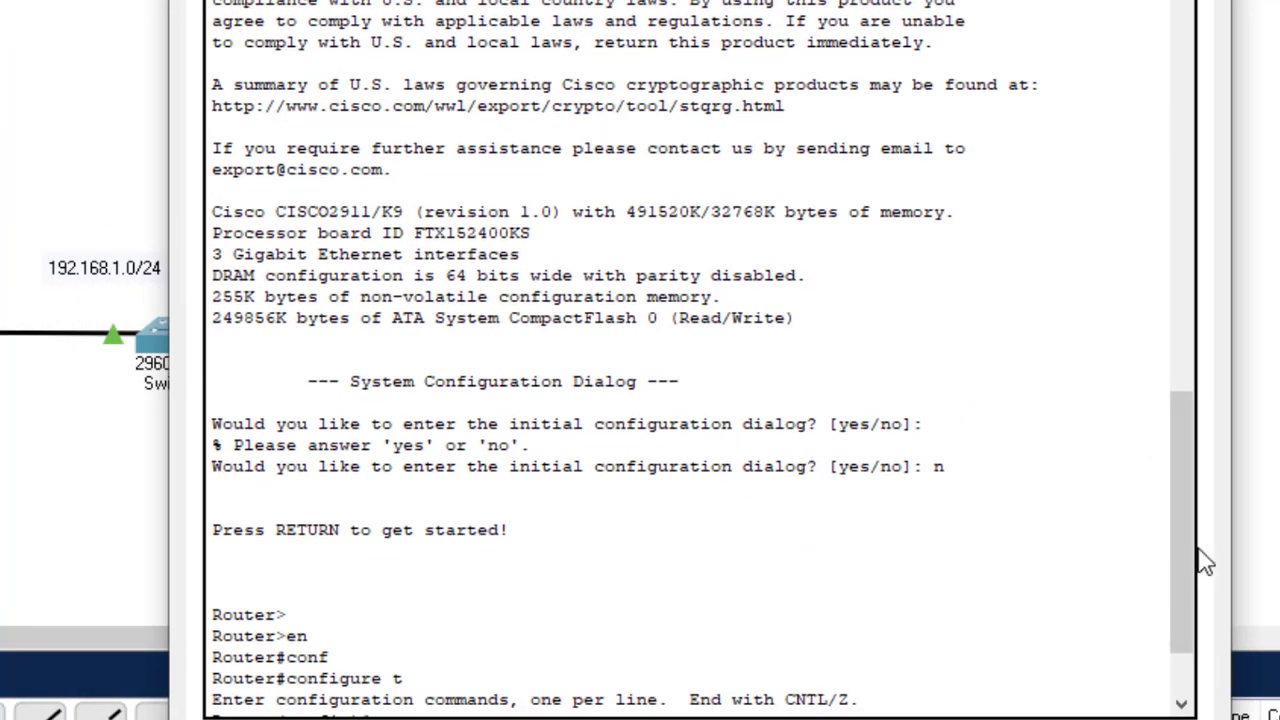
left_click_drag(1172, 600, 1172, 640)
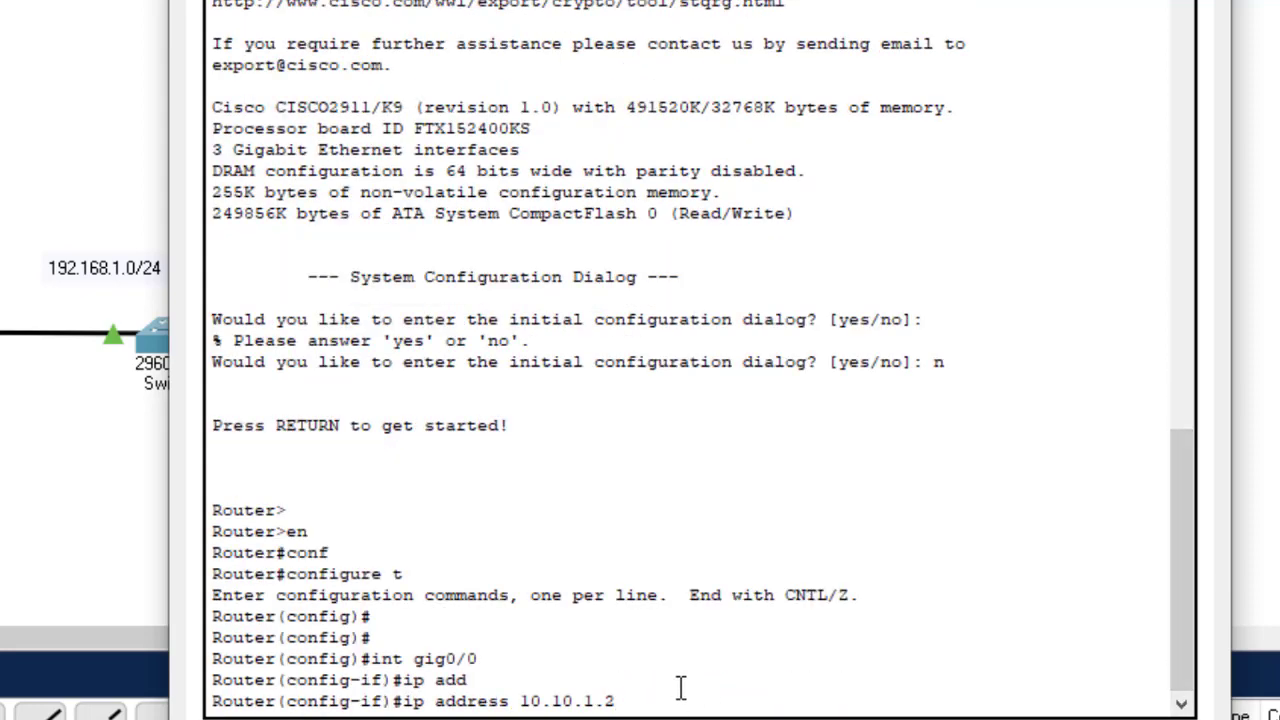
type("255.255.255")
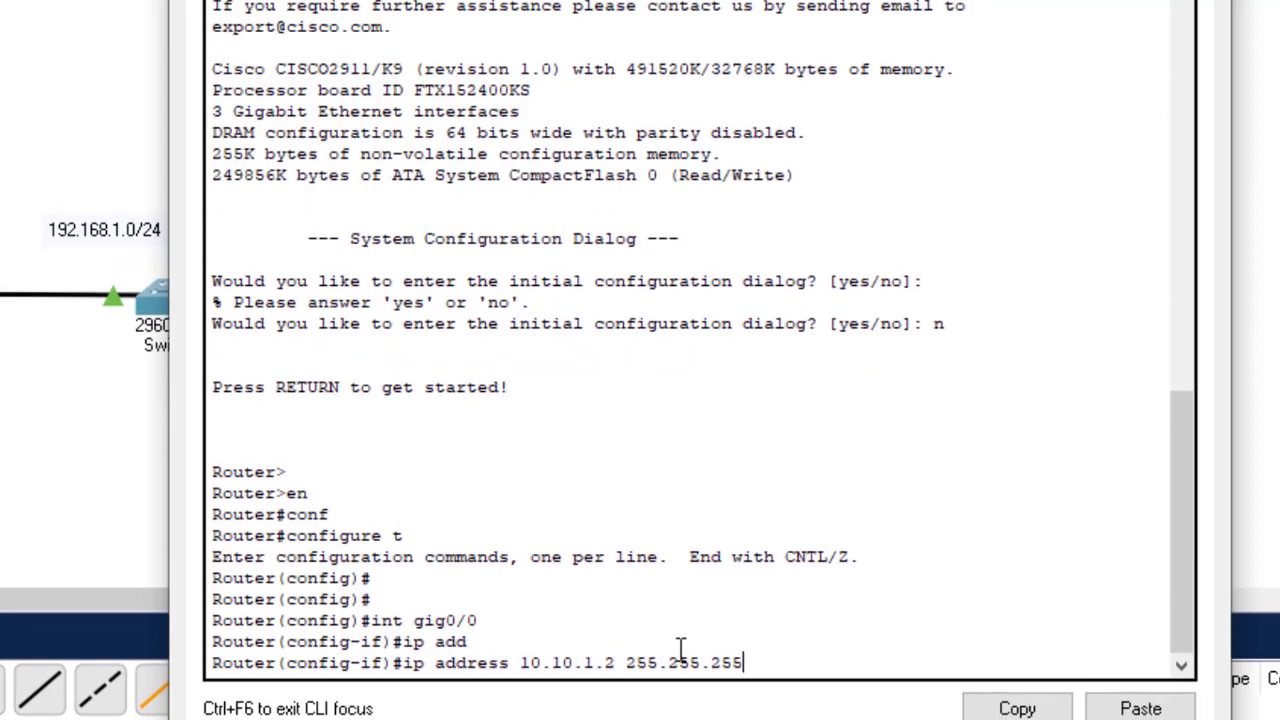
type(".2")
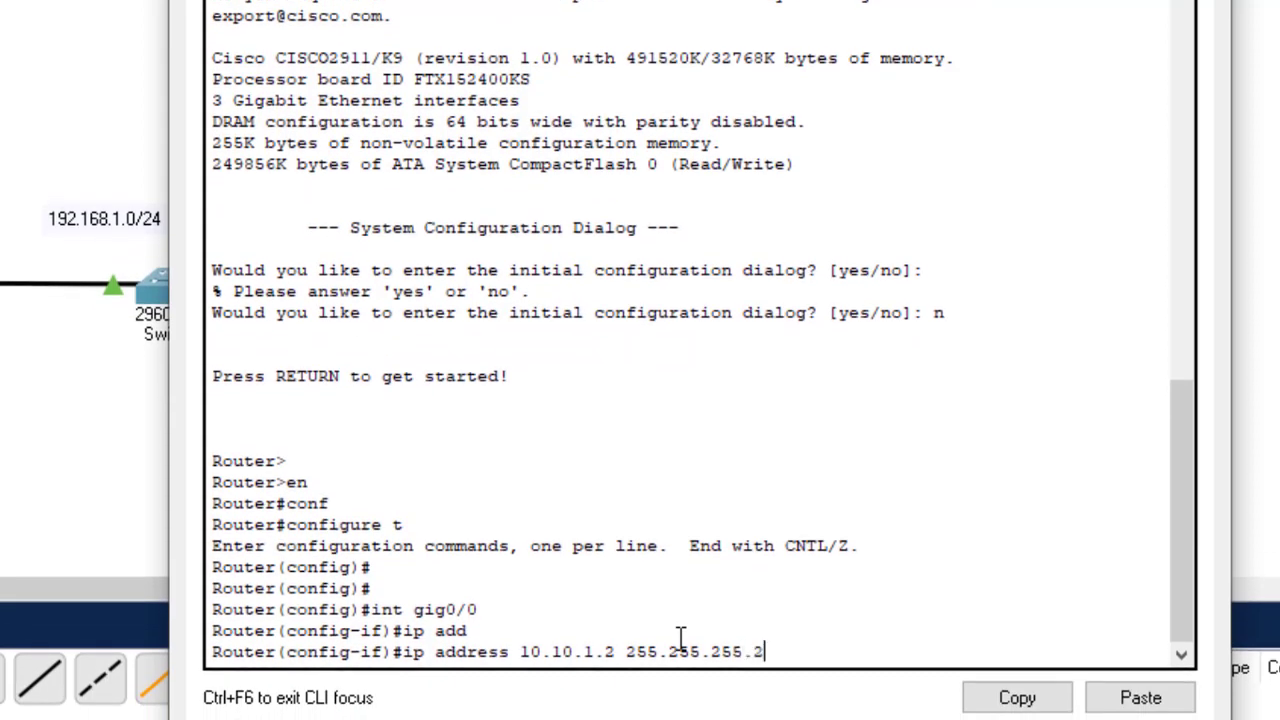
type("52")
key("Return")
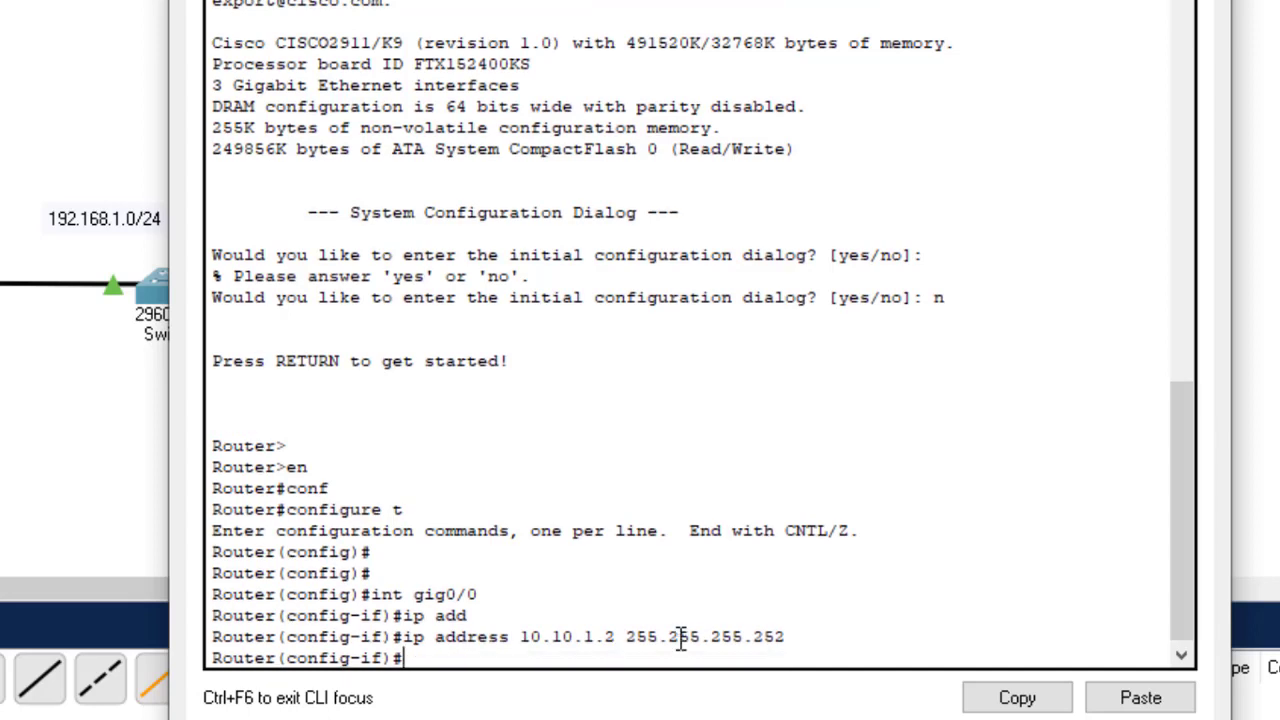
Enable R2's gig0/0 with no shutdown and save the router's configuration using do wr.
type("no shu")
key("Tab")
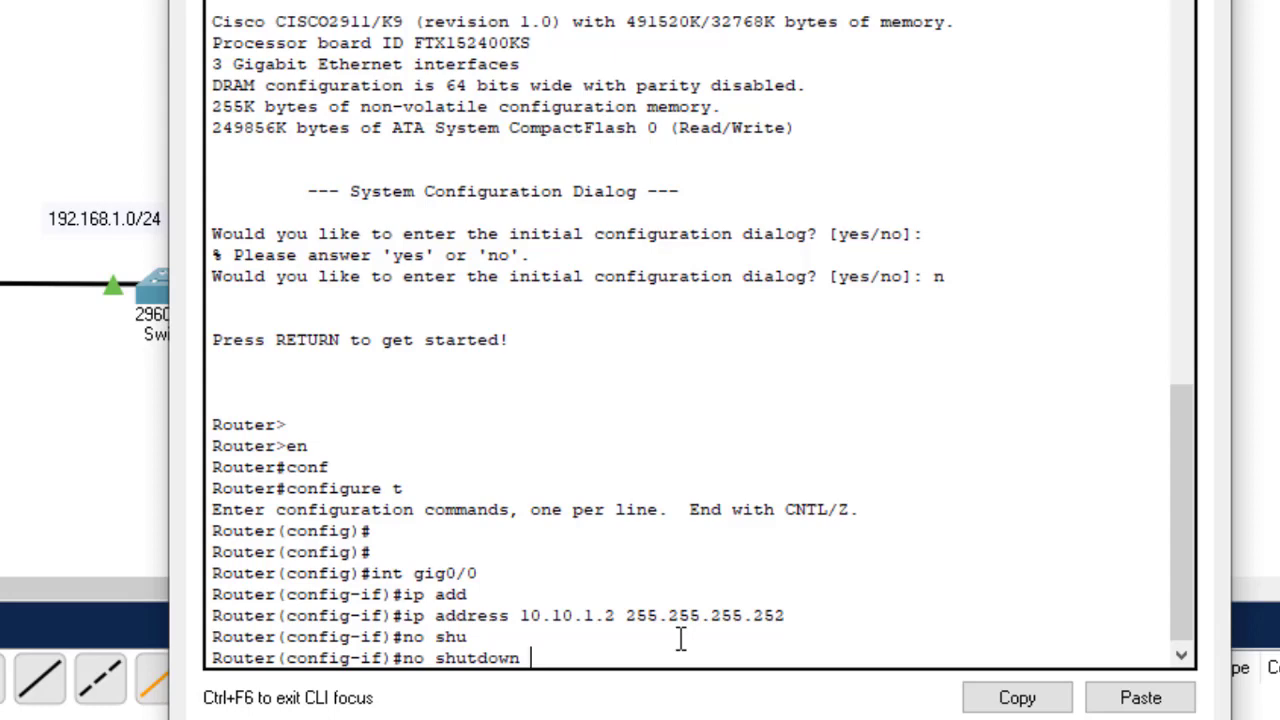
key("Return")
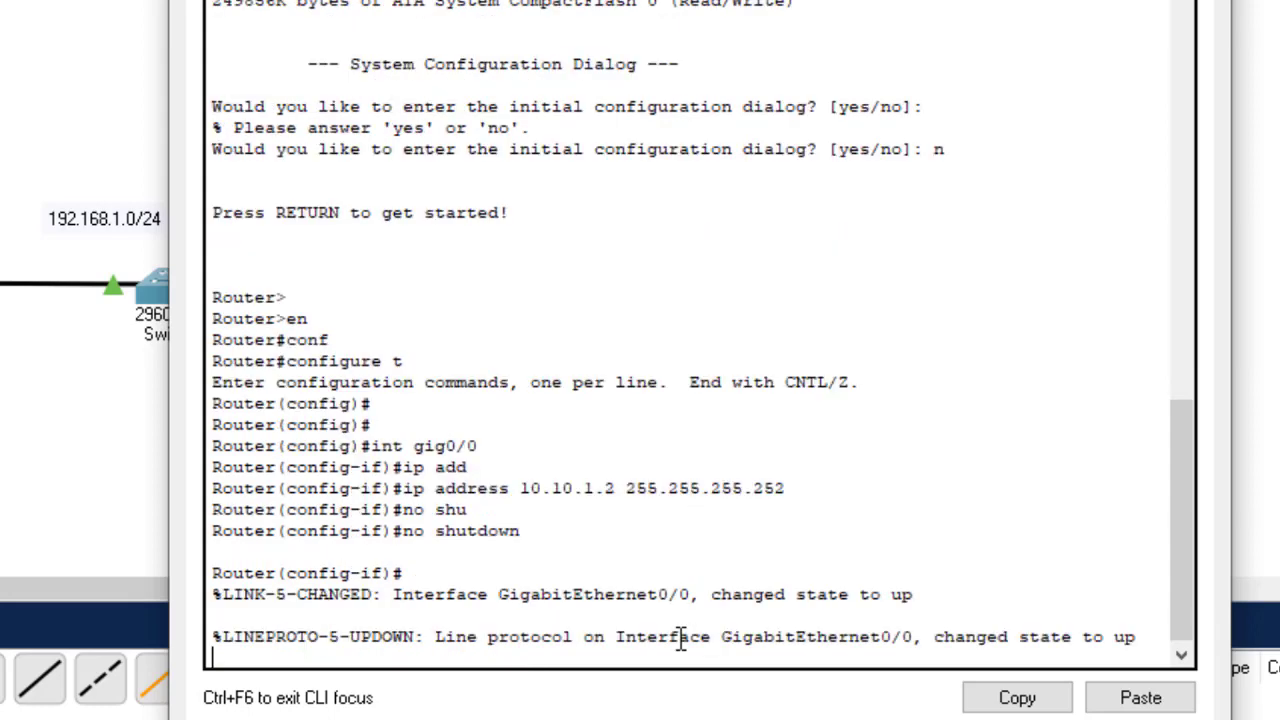
key("Return")
key("Return")
key("Return")
type("do wr")
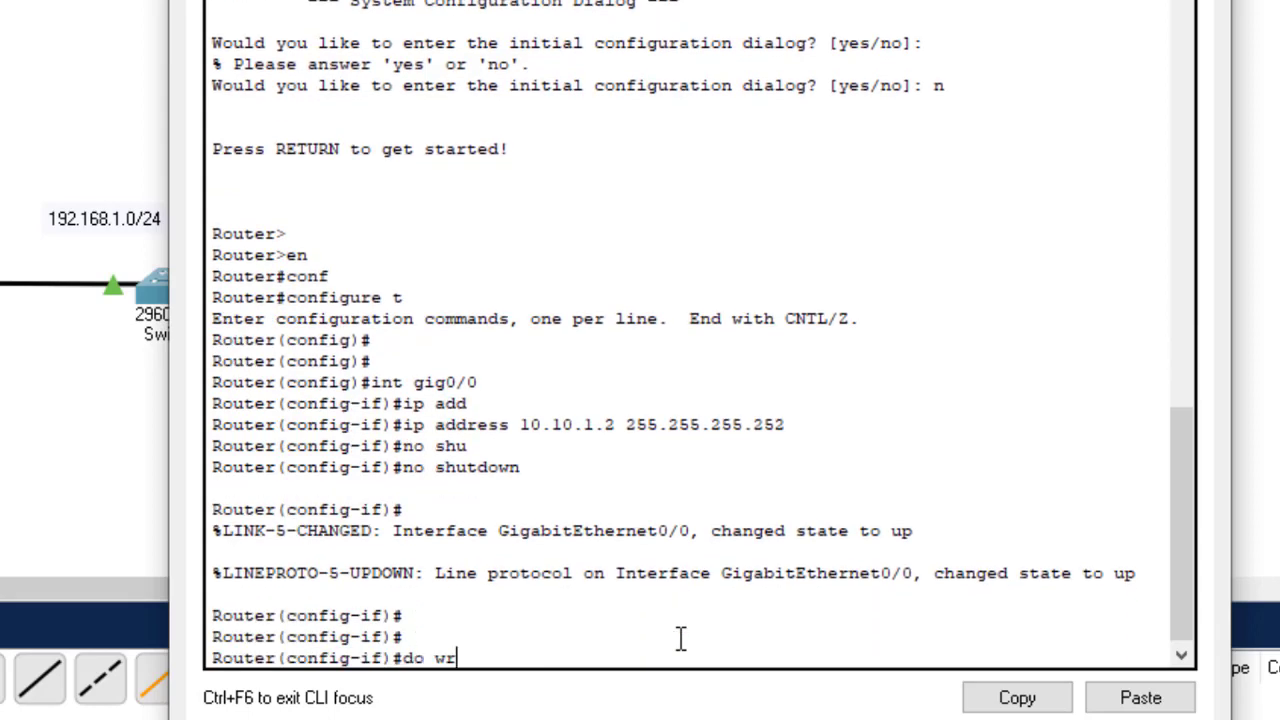
key("Return")
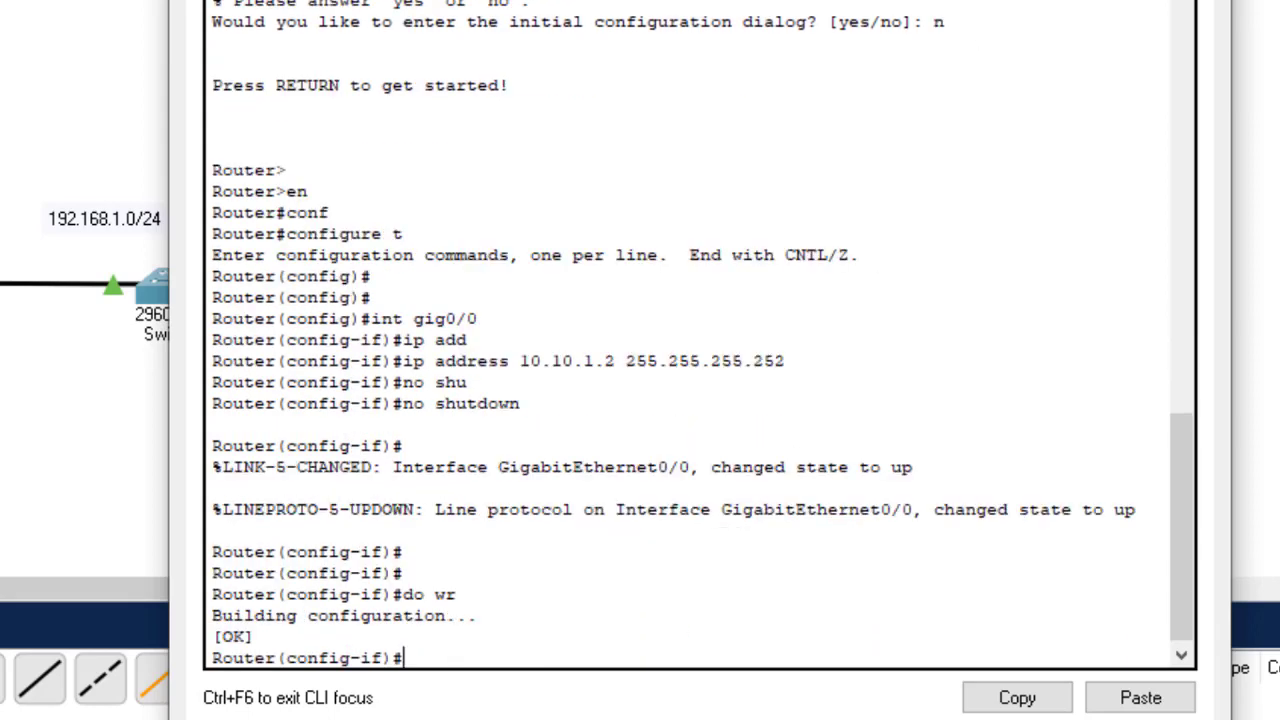
Check which R2 port connects to Switch1, and switch R2's interface configuration to gig0/1.
left_click_drag(876, 0, 486, 297)
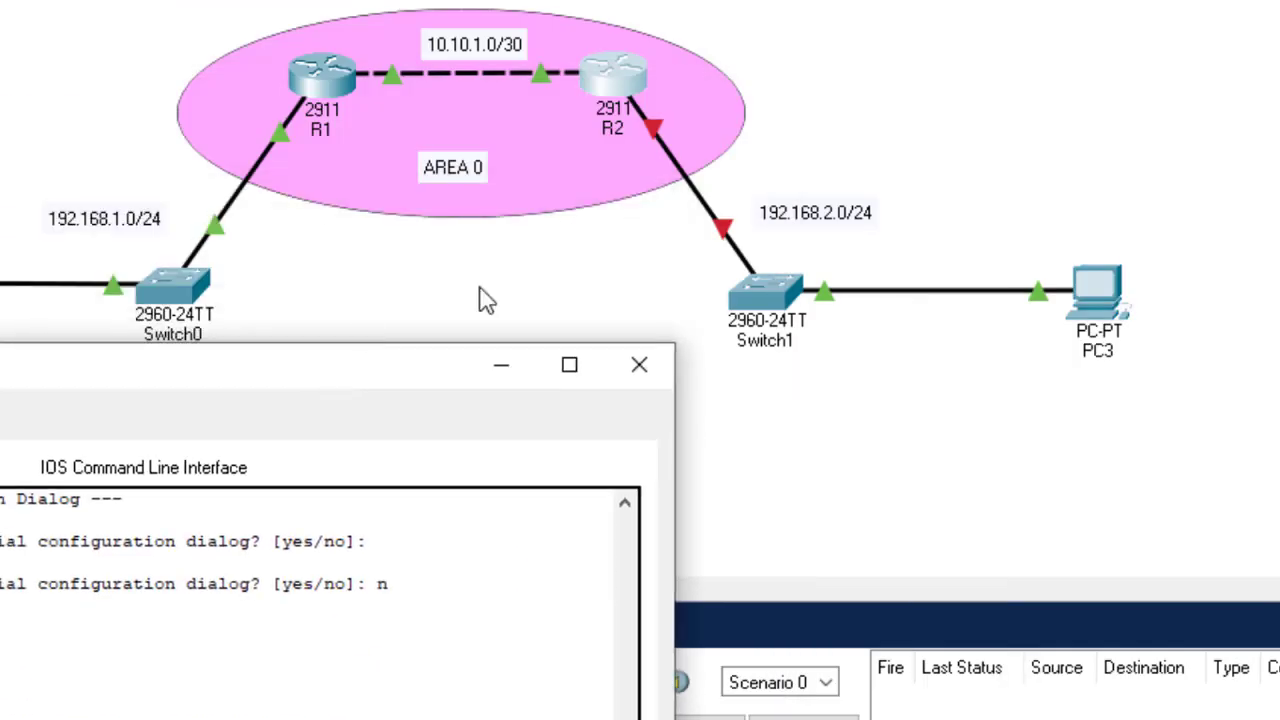
left_click(857, 72)
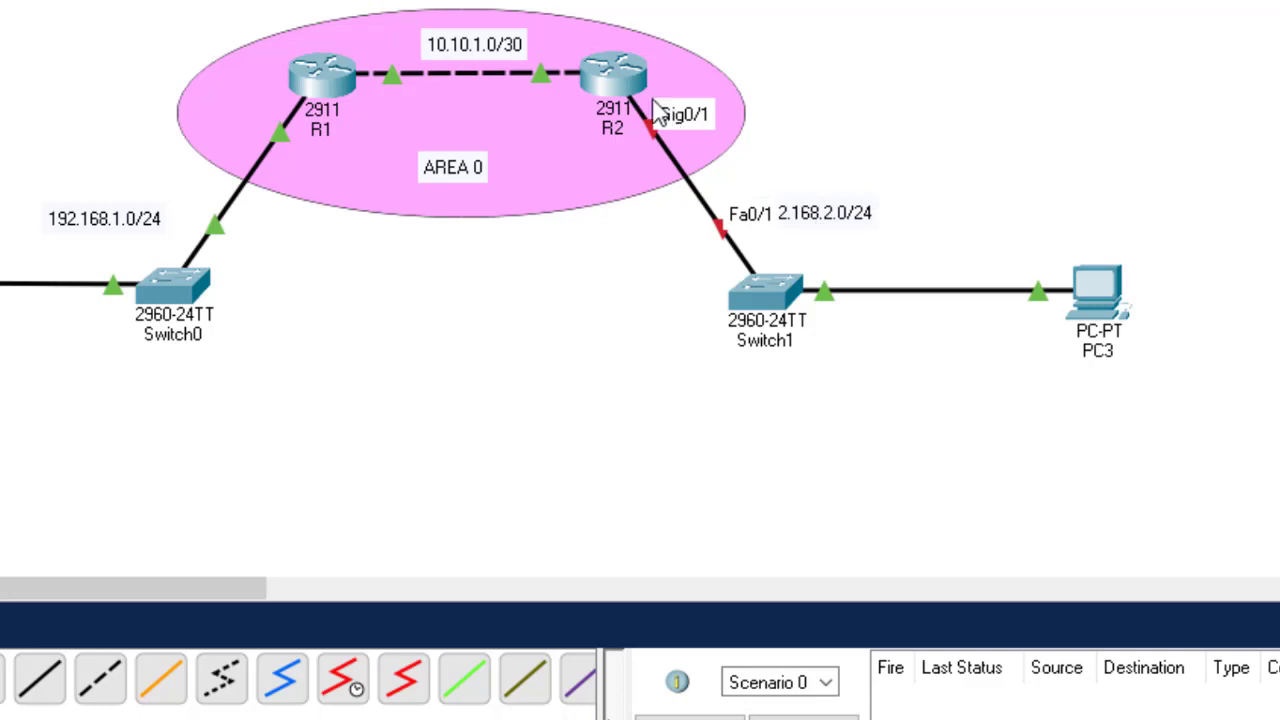
left_click(617, 80)
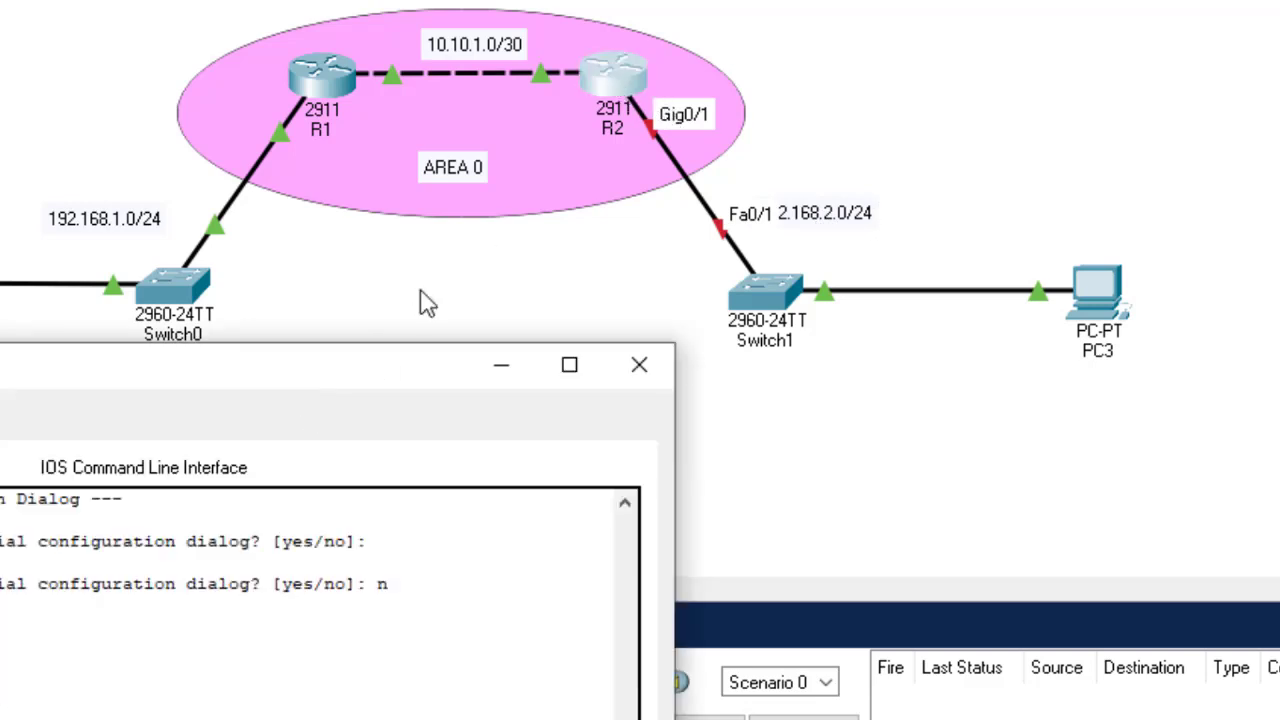
left_click_drag(282, 393, 764, 0)
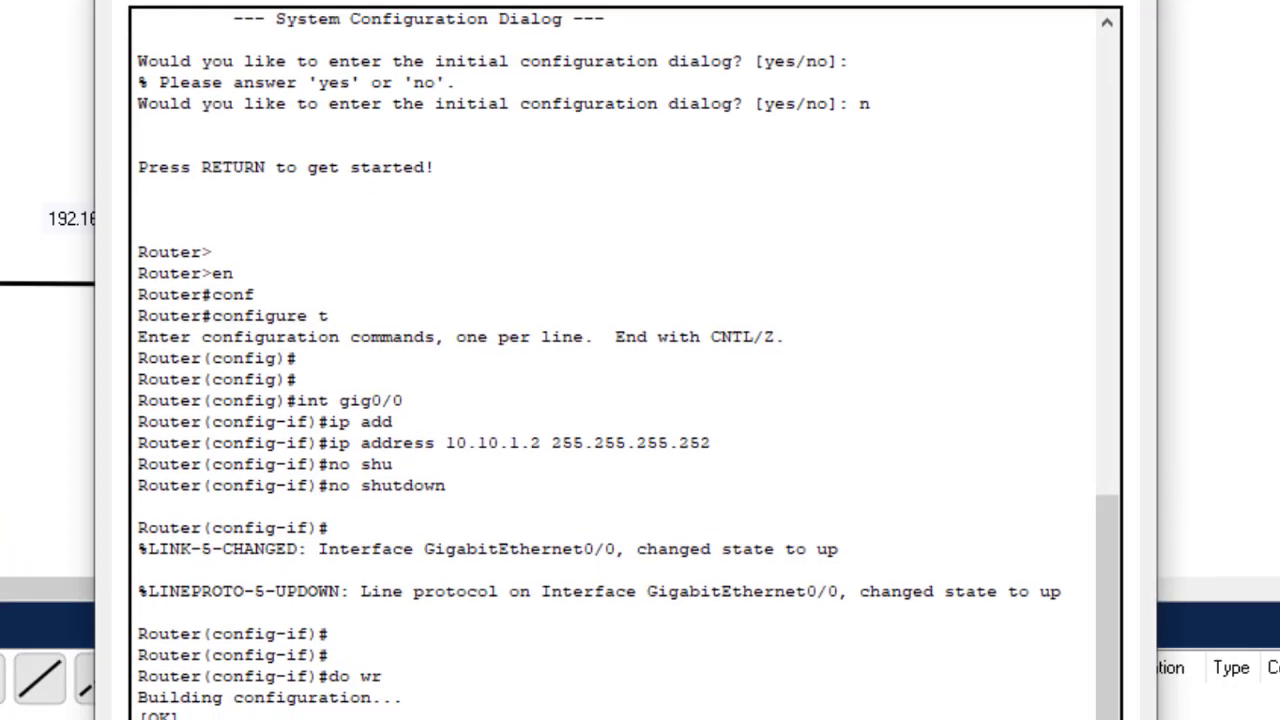
type("int ")
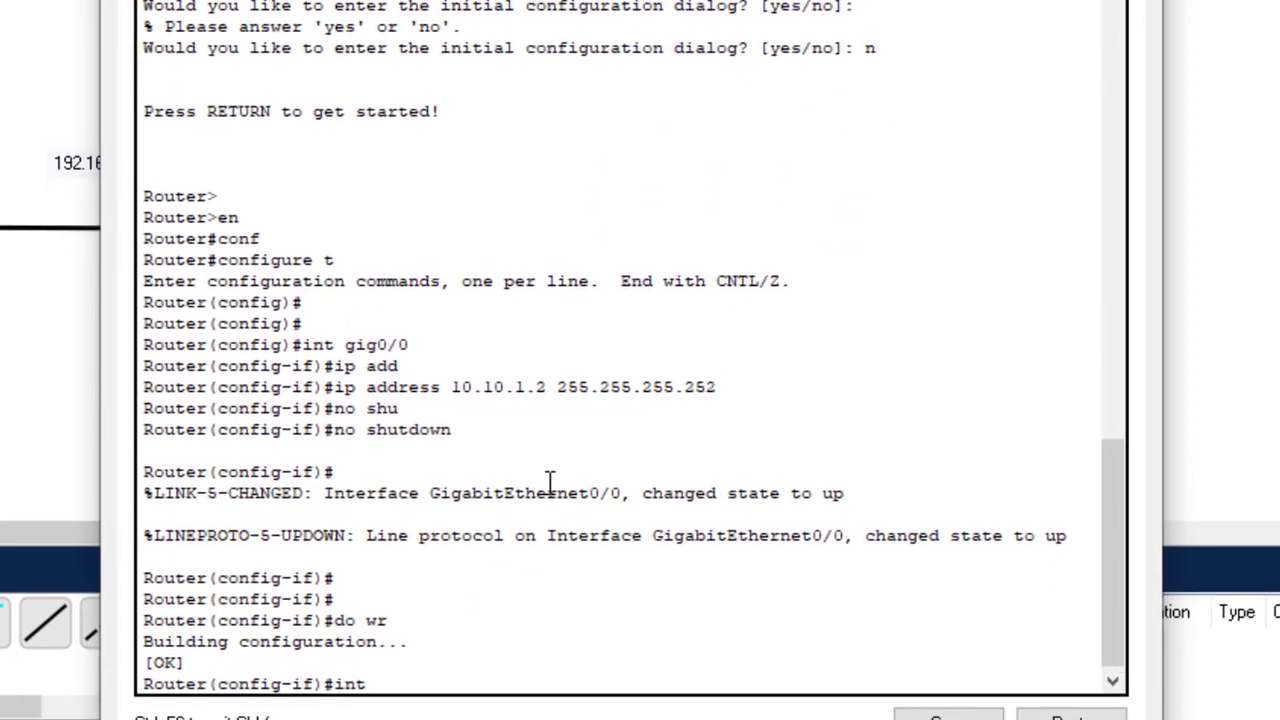
type("gig")
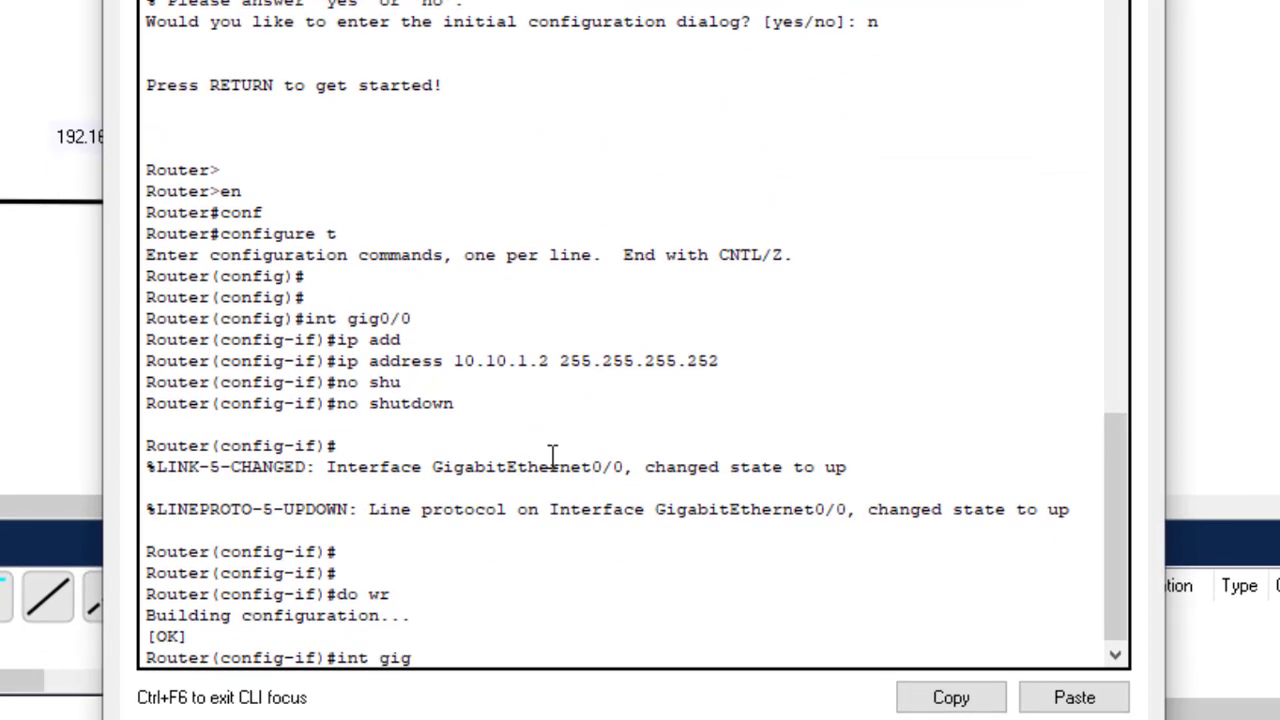
type("0/1")
key("Return")
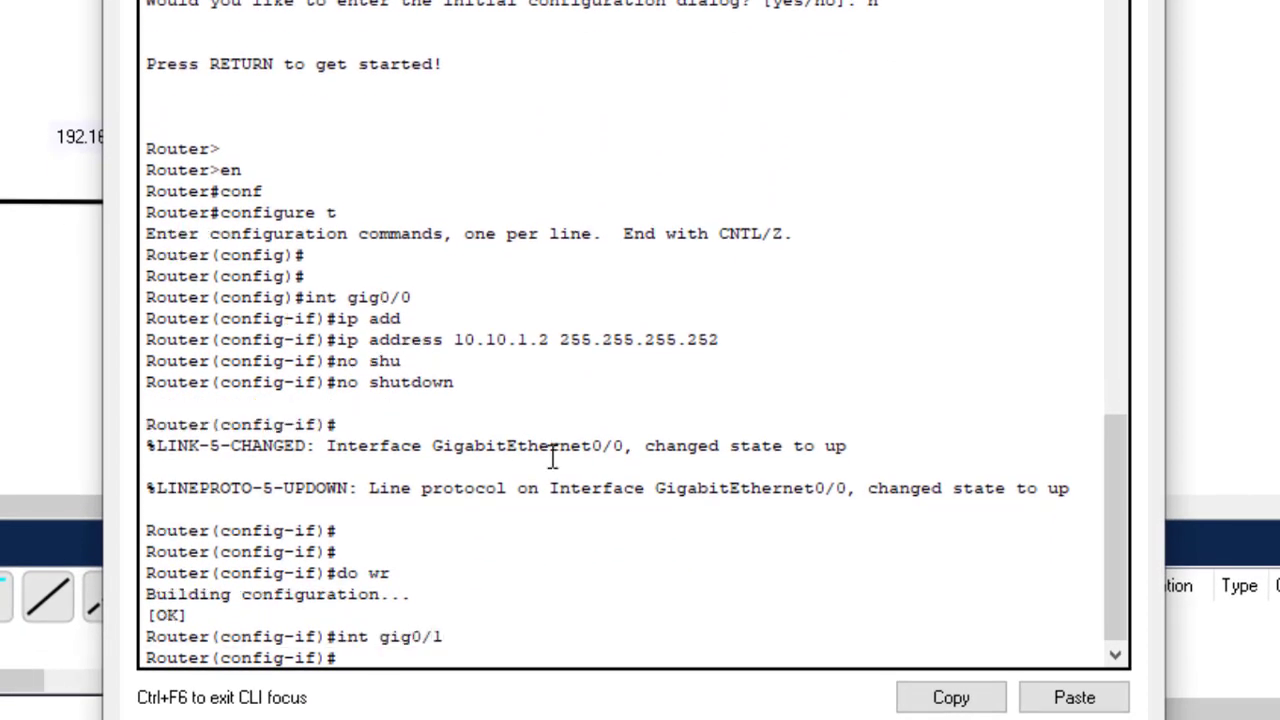
Rework the earlier ip address command to assign 192.168.2.1 with mask 255.255.255.0 to R2's gig0/1.
key("Up")
key("Up")
key("Up")
key("Up")
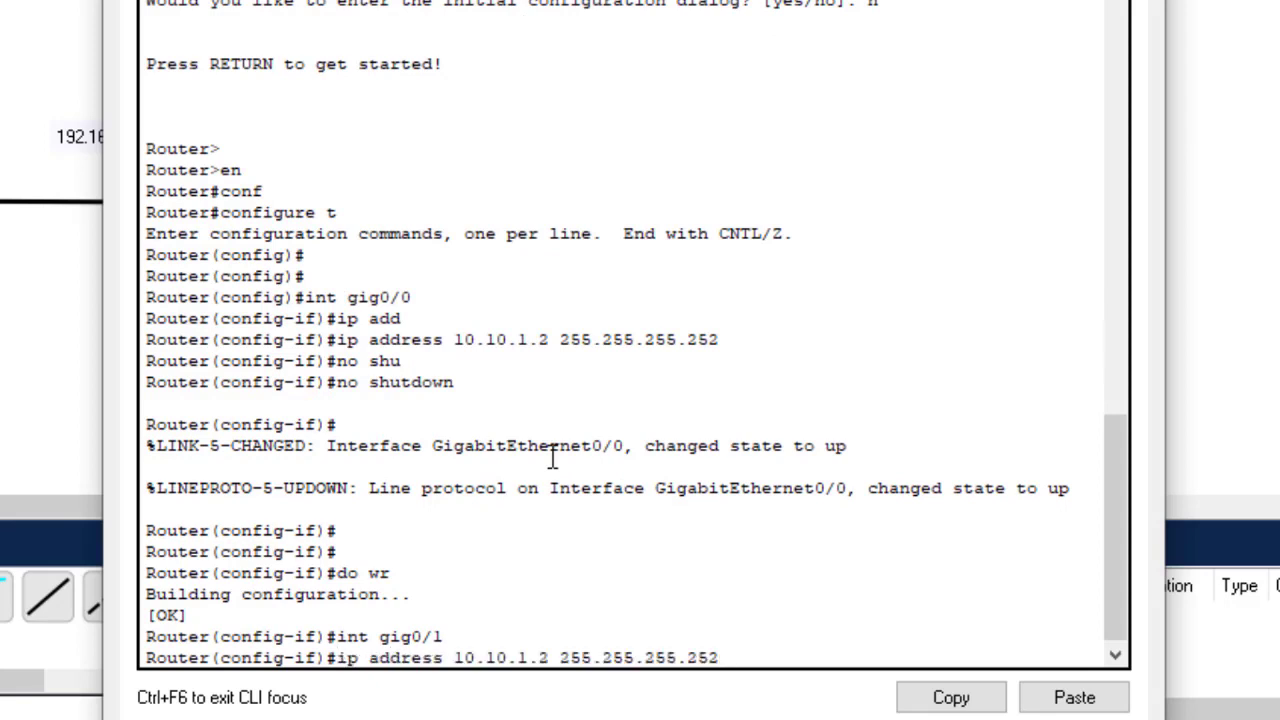
key("BackSpace")
key("BackSpace")
key("BackSpace")
type("0")
key("Right")
key("BackSpace")
key("BackSpace")
key("BackSpace")
key("BackSpace")
key("BackSpace")
key("BackSpace")
key("BackSpace")
key("BackSpace")
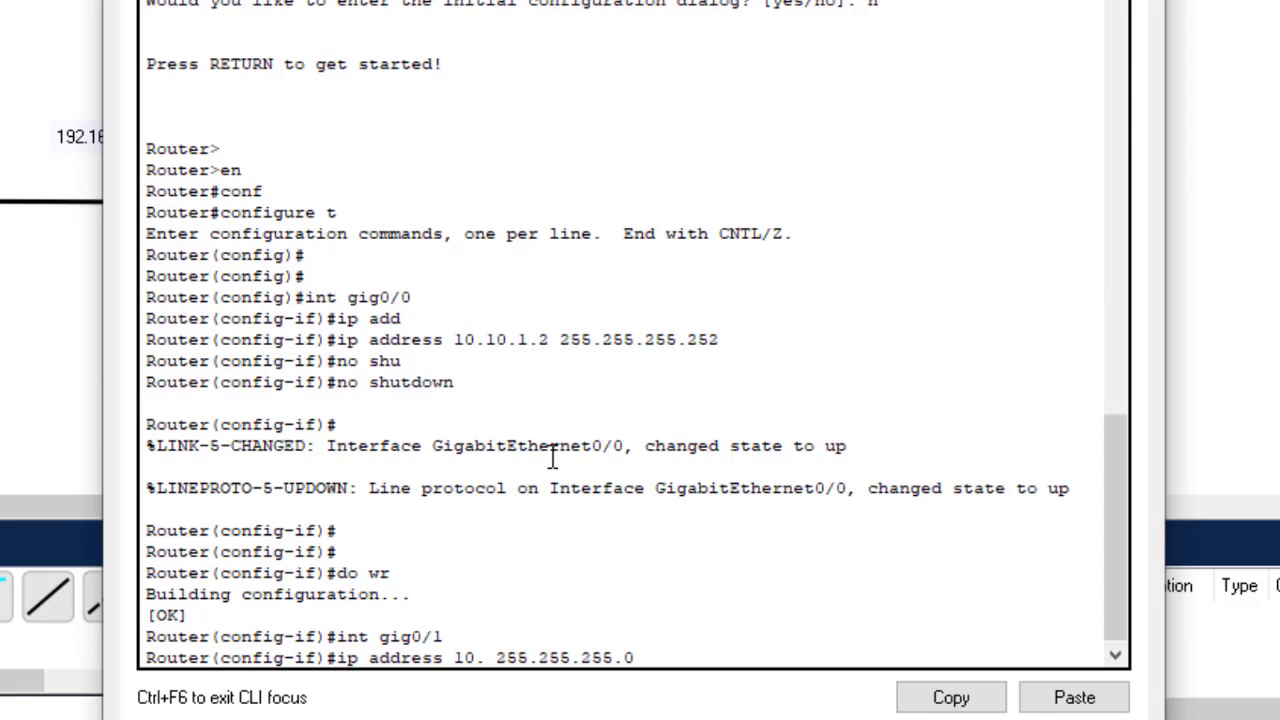
type("92.168")
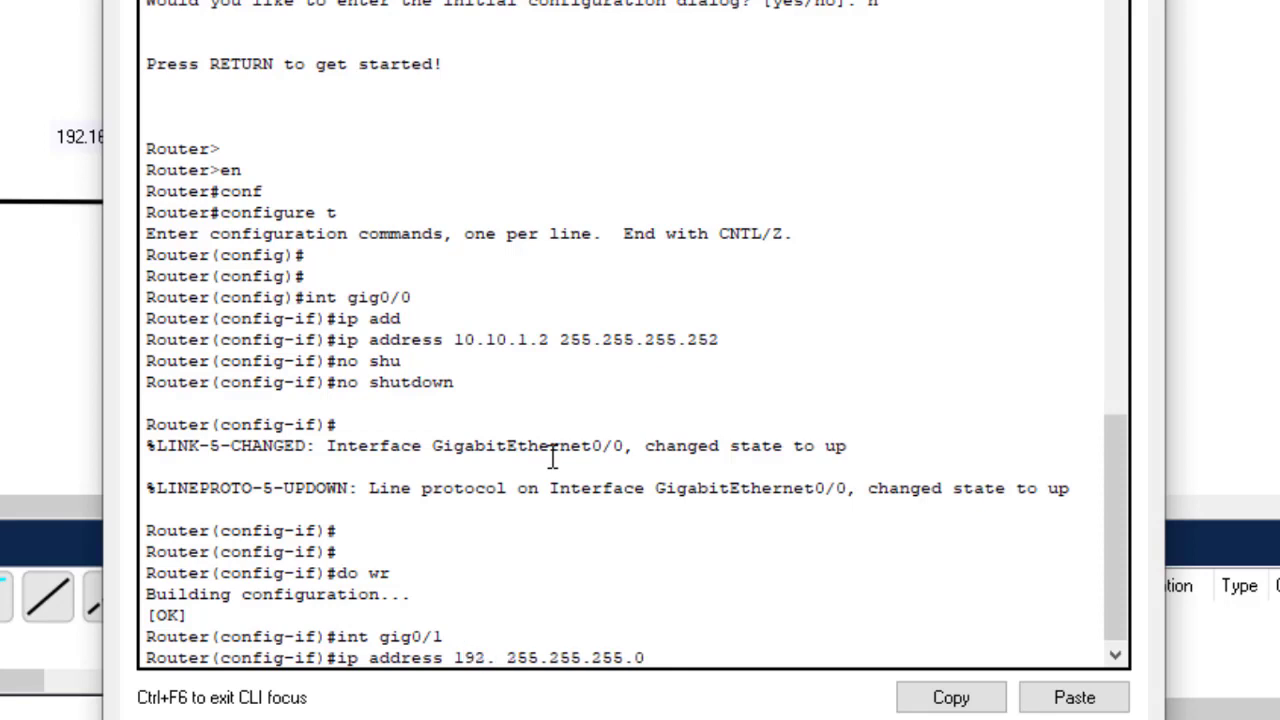
type(".2.1")
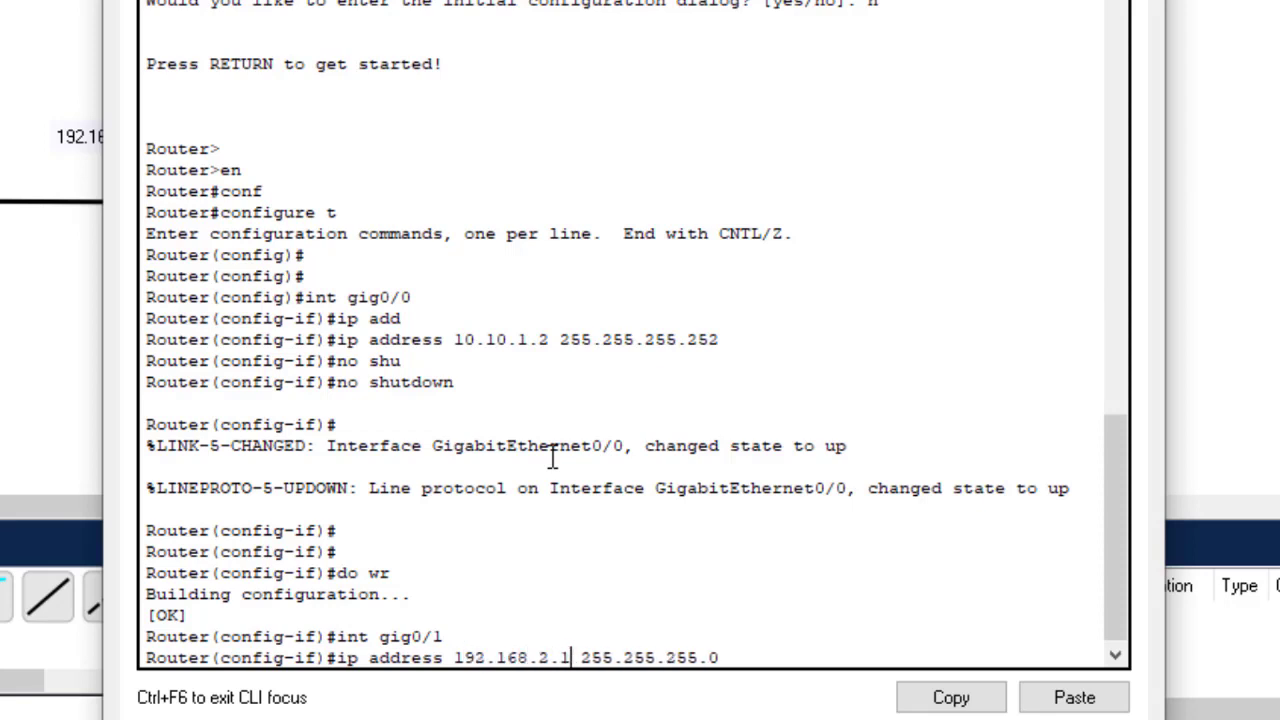
key("Return")
Enable R2's gig0/1 with no sh and save the running configuration with do wr.
type("no sh")
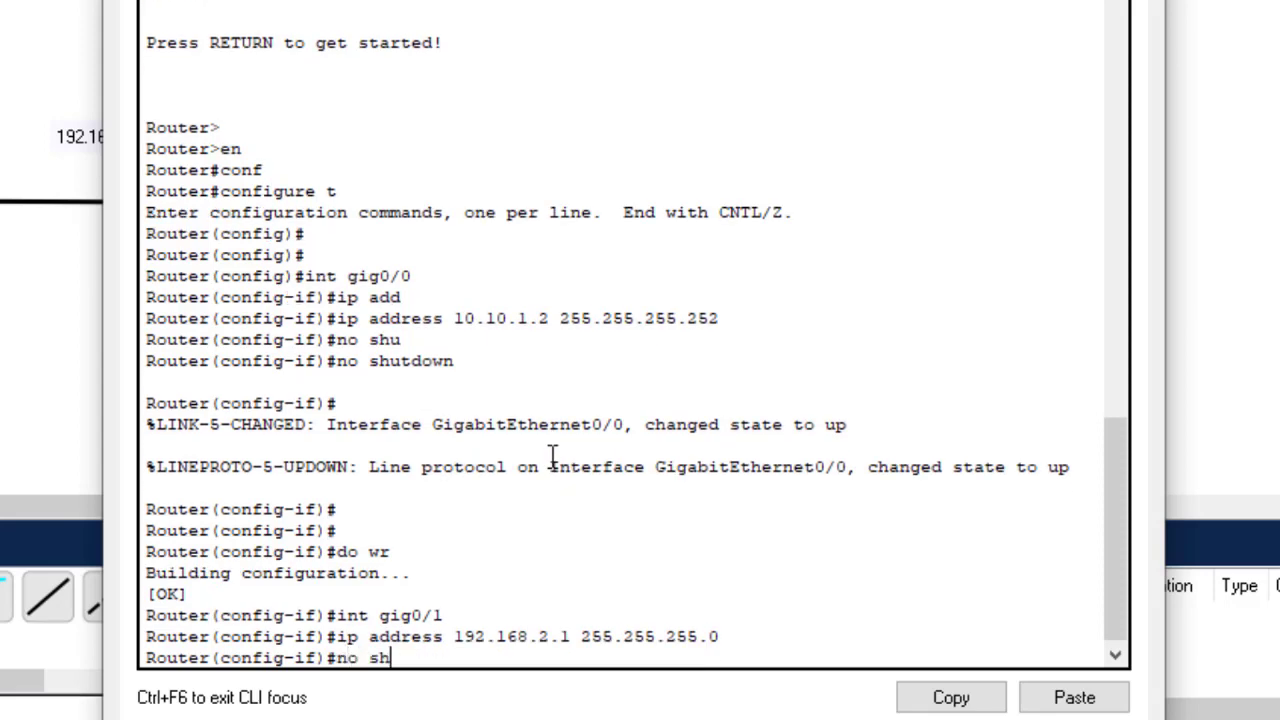
key("Return")
type("do ")
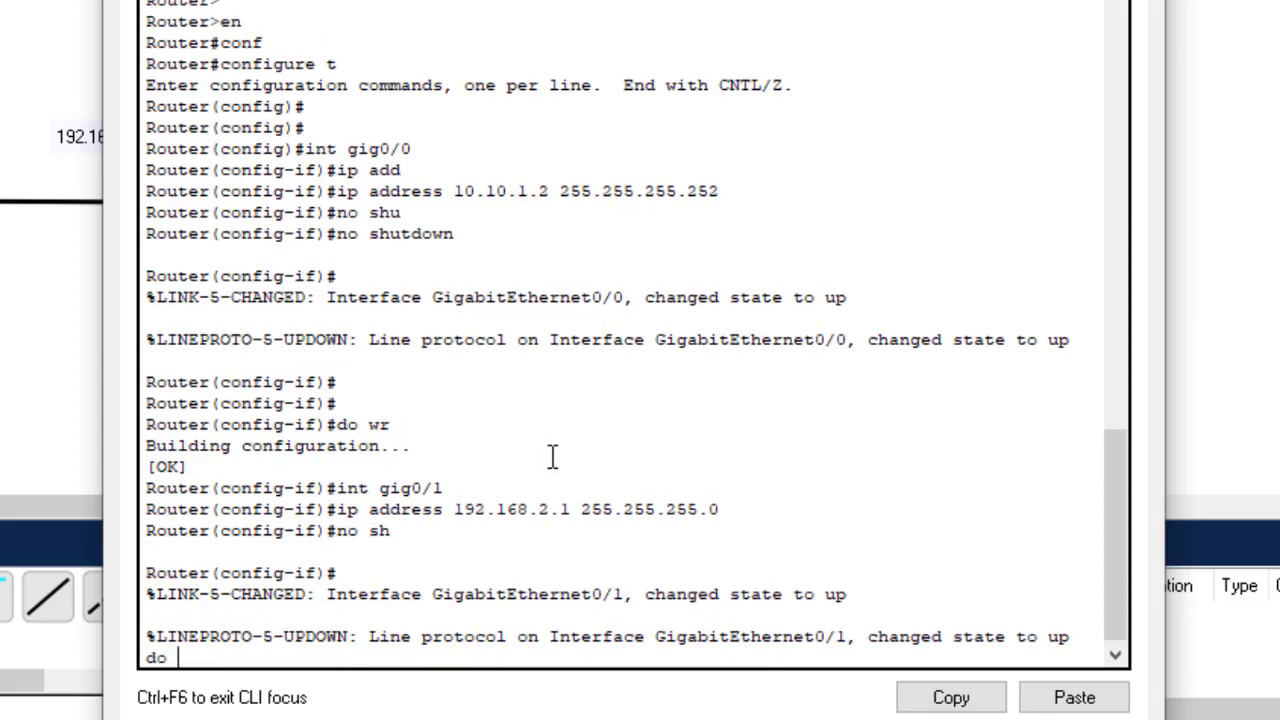
type("wr")
key("Return")
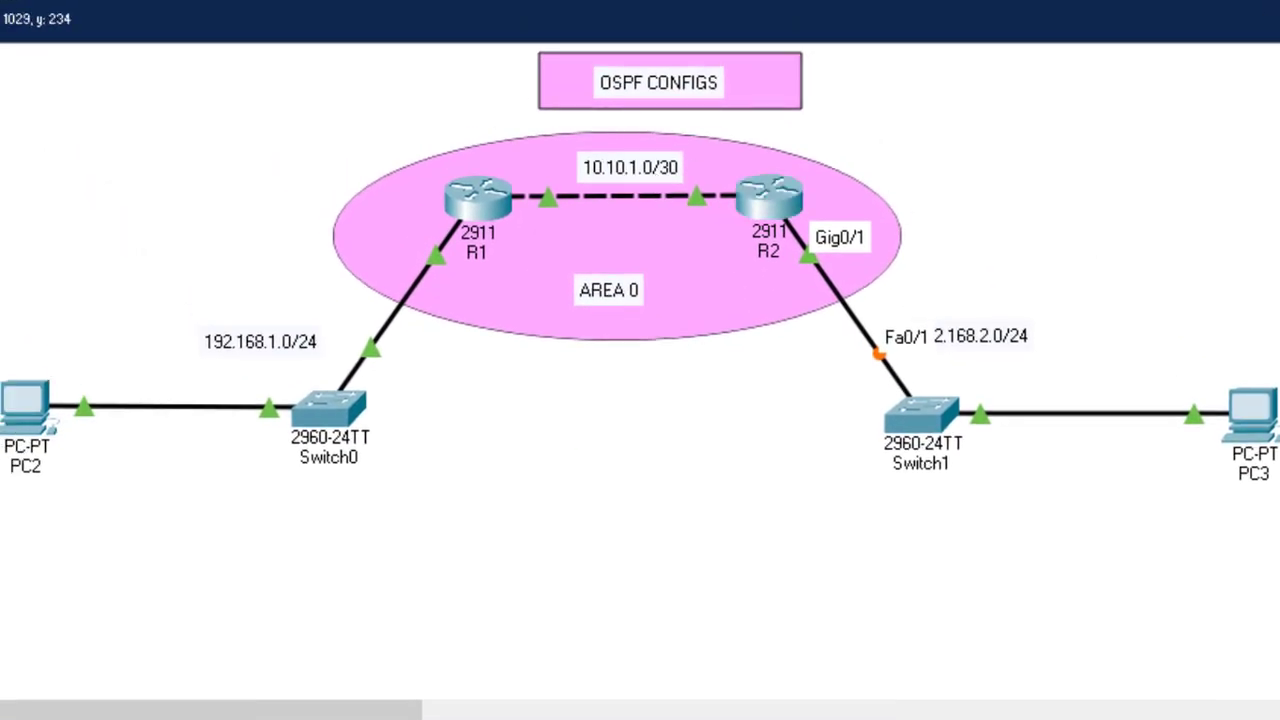
Move the 192.168.2.0/24 label clear of the Fa0/1 port label and open PC3's IP configuration.
left_click_drag(998, 348, 1000, 303)
left_click(1252, 410)
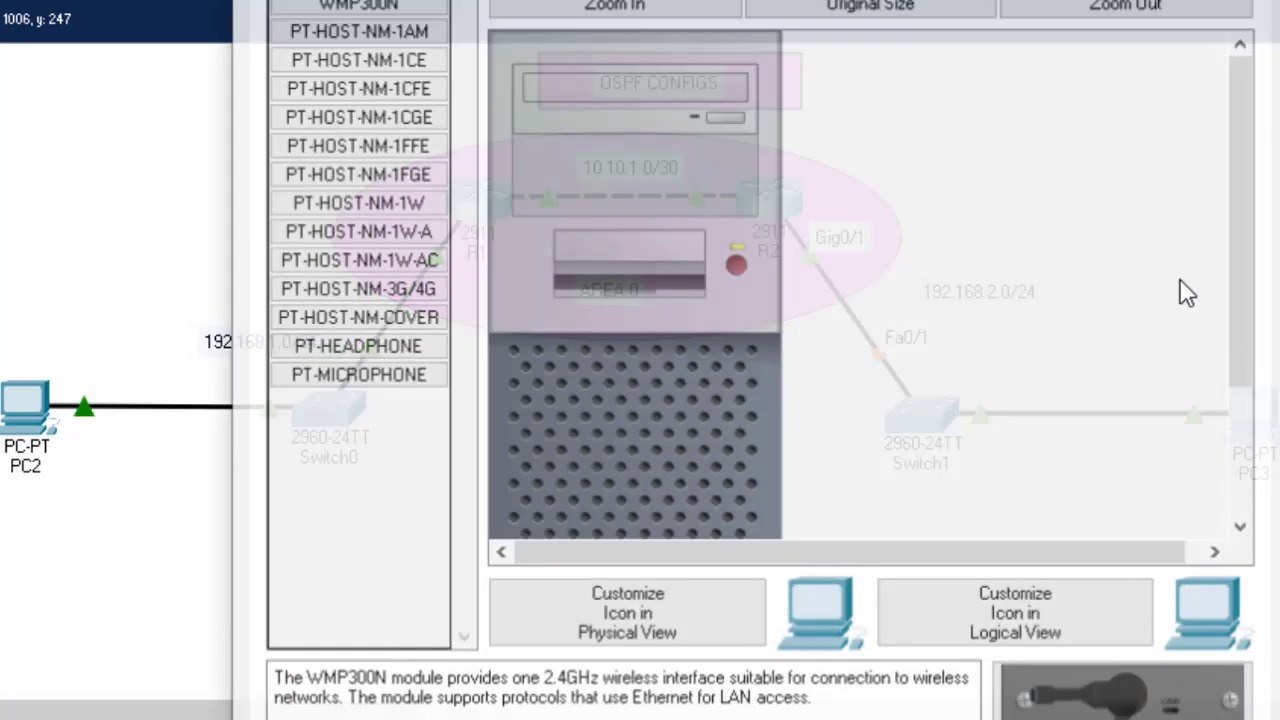
left_click(417, 5)
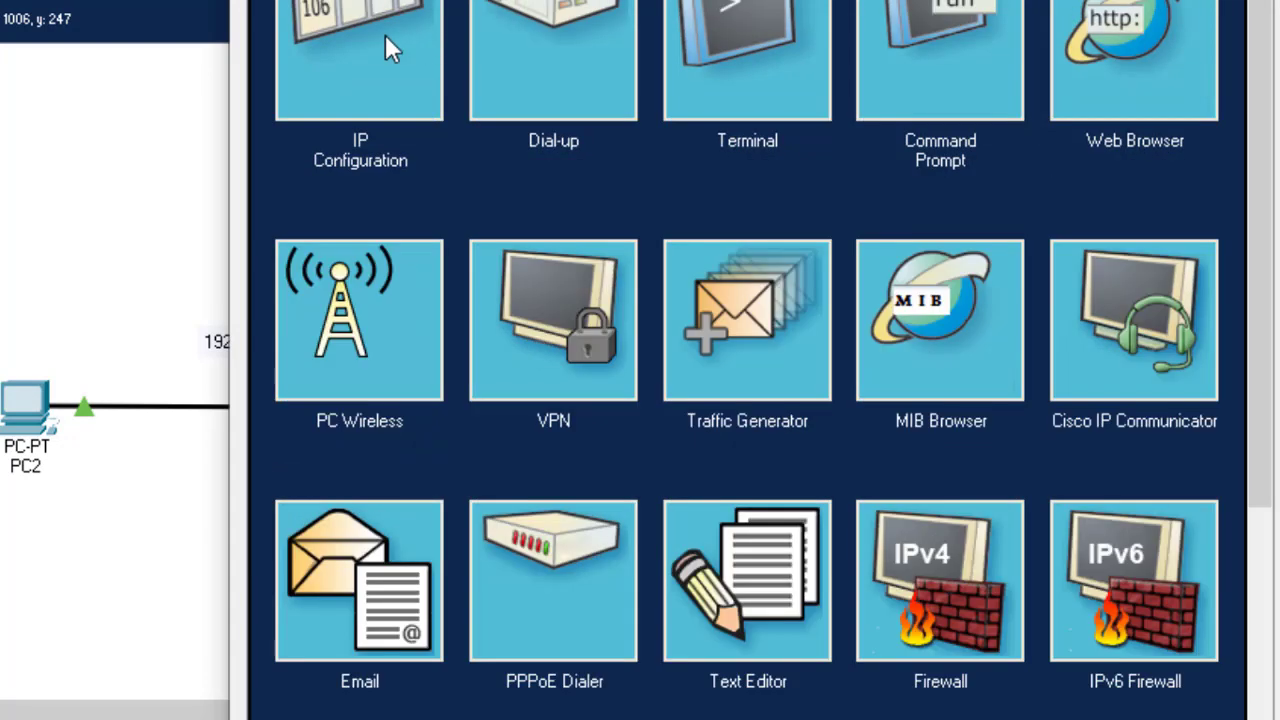
left_click(420, 38)
Set PC3's static IPv4 address to 192.168.2.2 with subnet mask 255.255.255.0.
left_click(622, 134)
type("19")
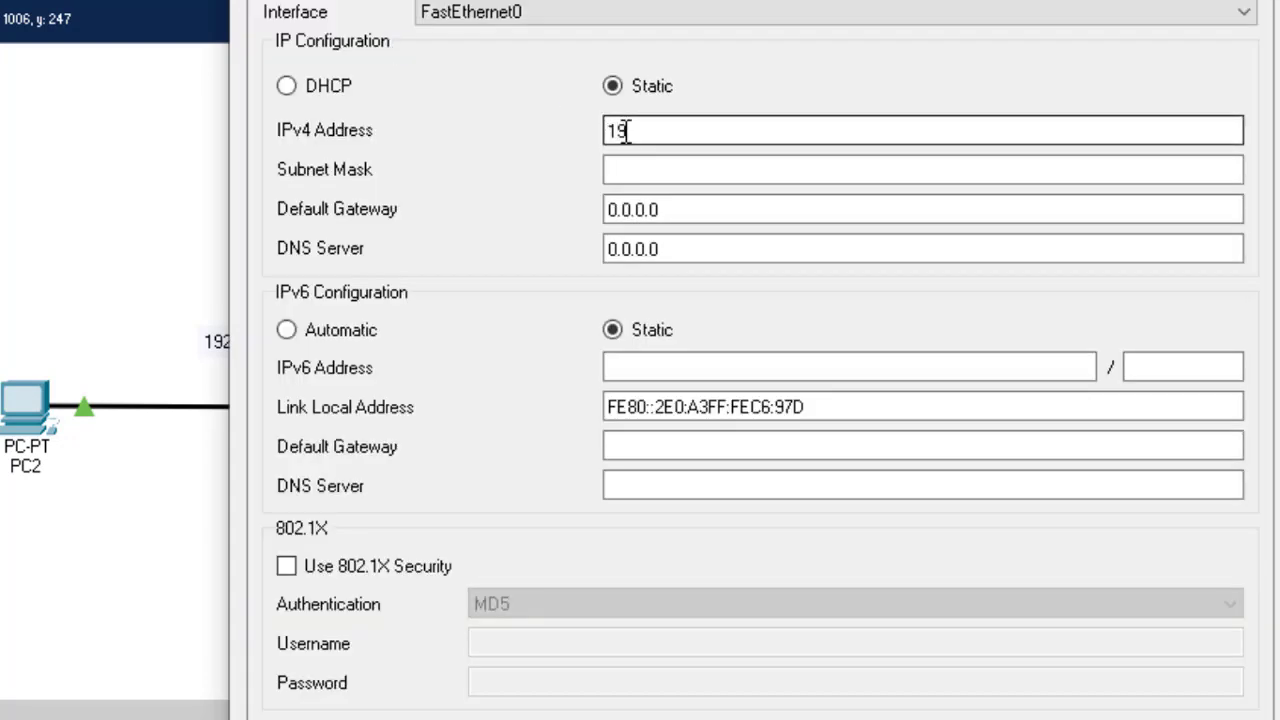
type("2.168.2.2")
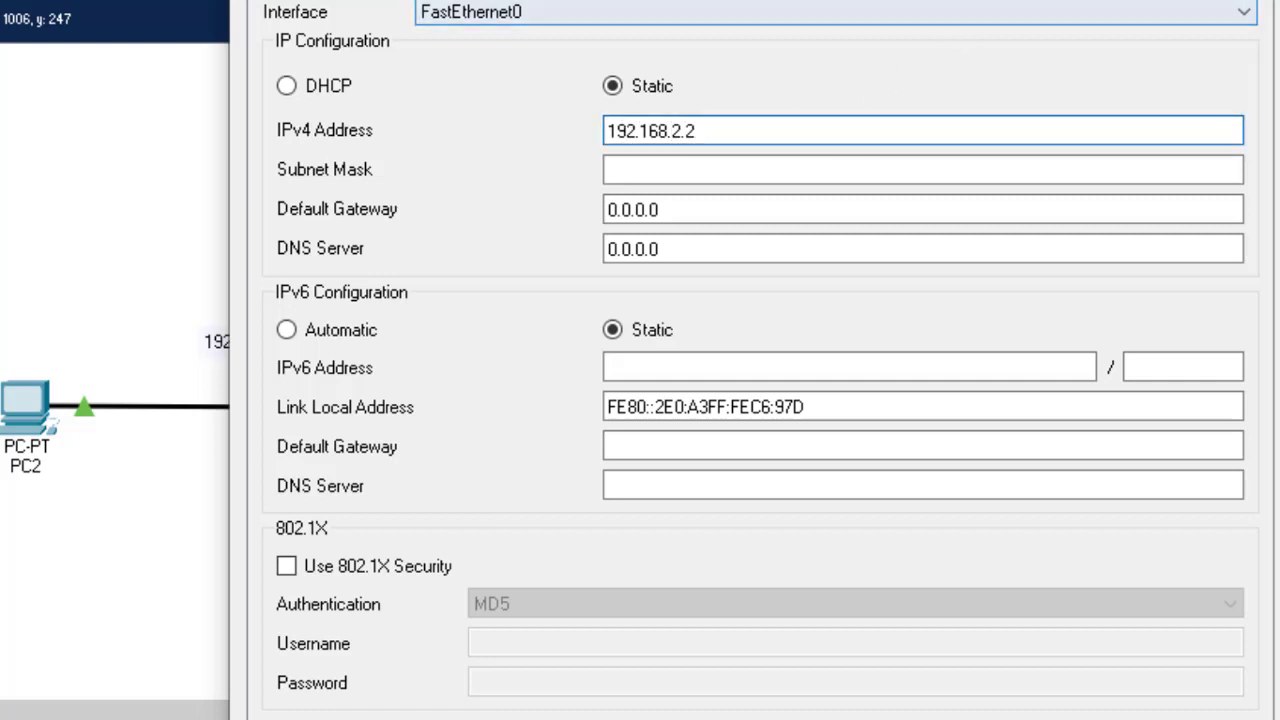
left_click(658, 171)
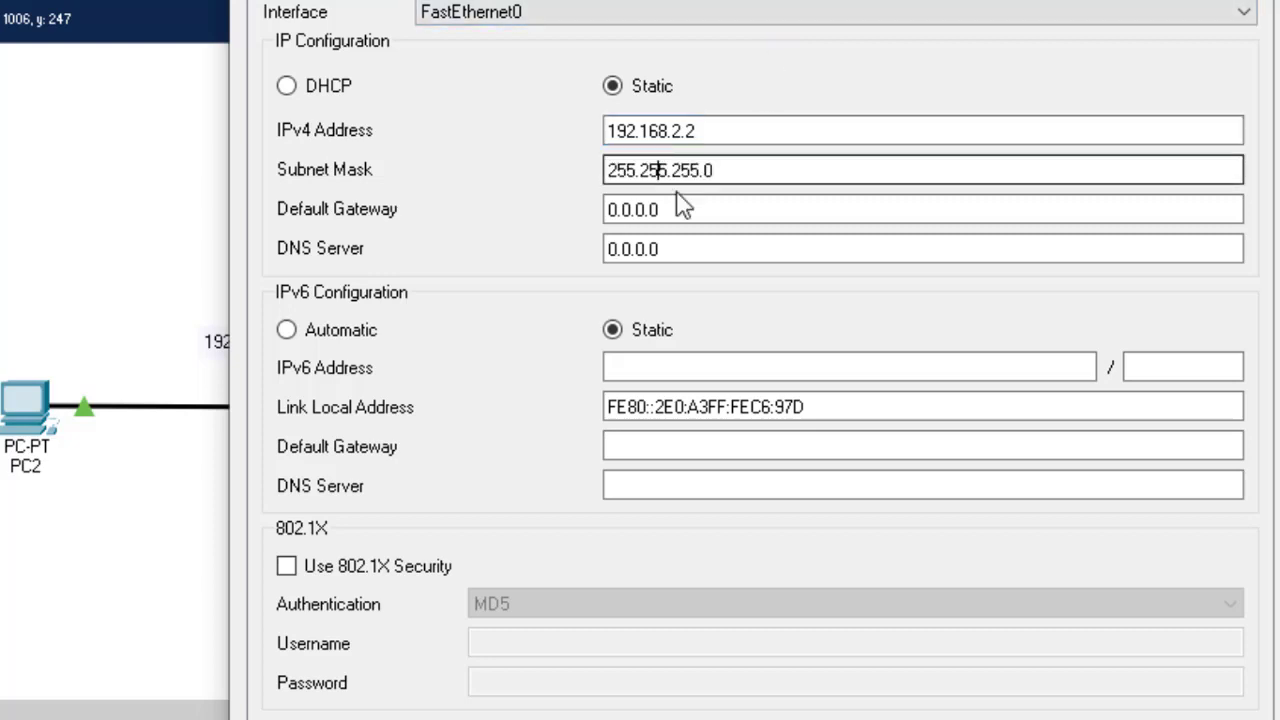
Set PC3's default gateway to 192.168.2.1 and close its IP configuration.
left_click(711, 129)
double_click(600, 131)
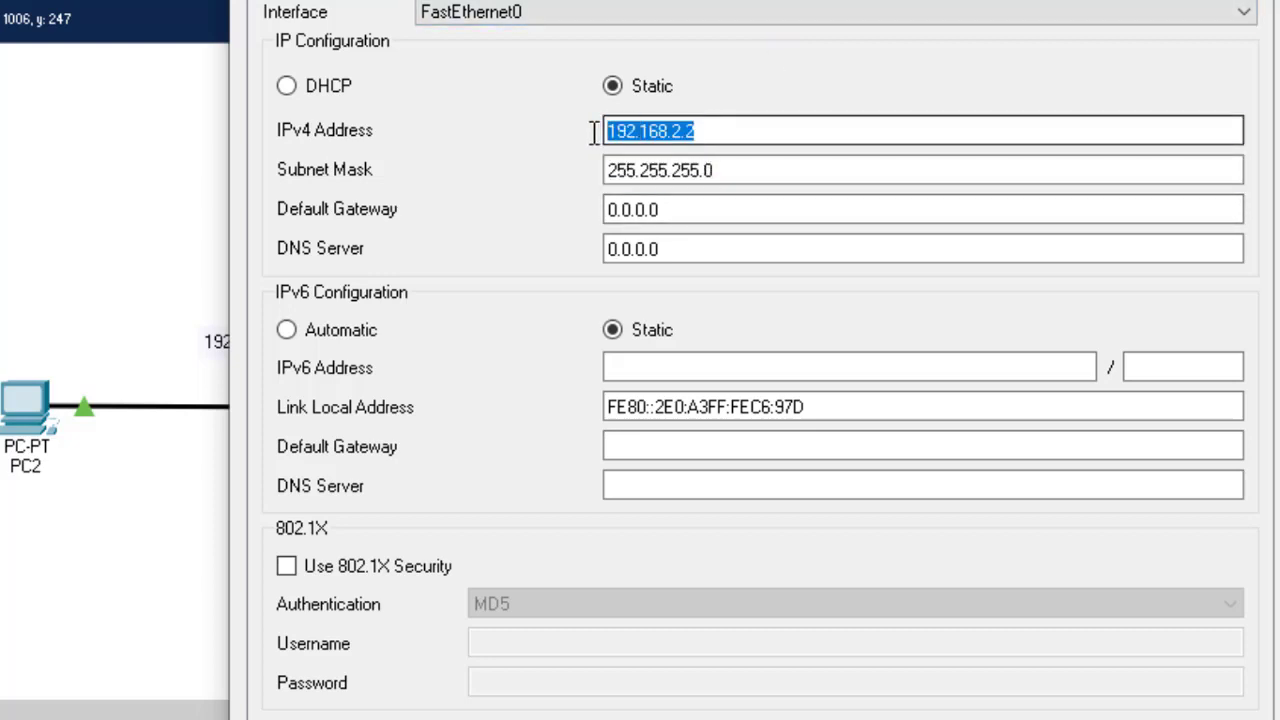
left_click(676, 209)
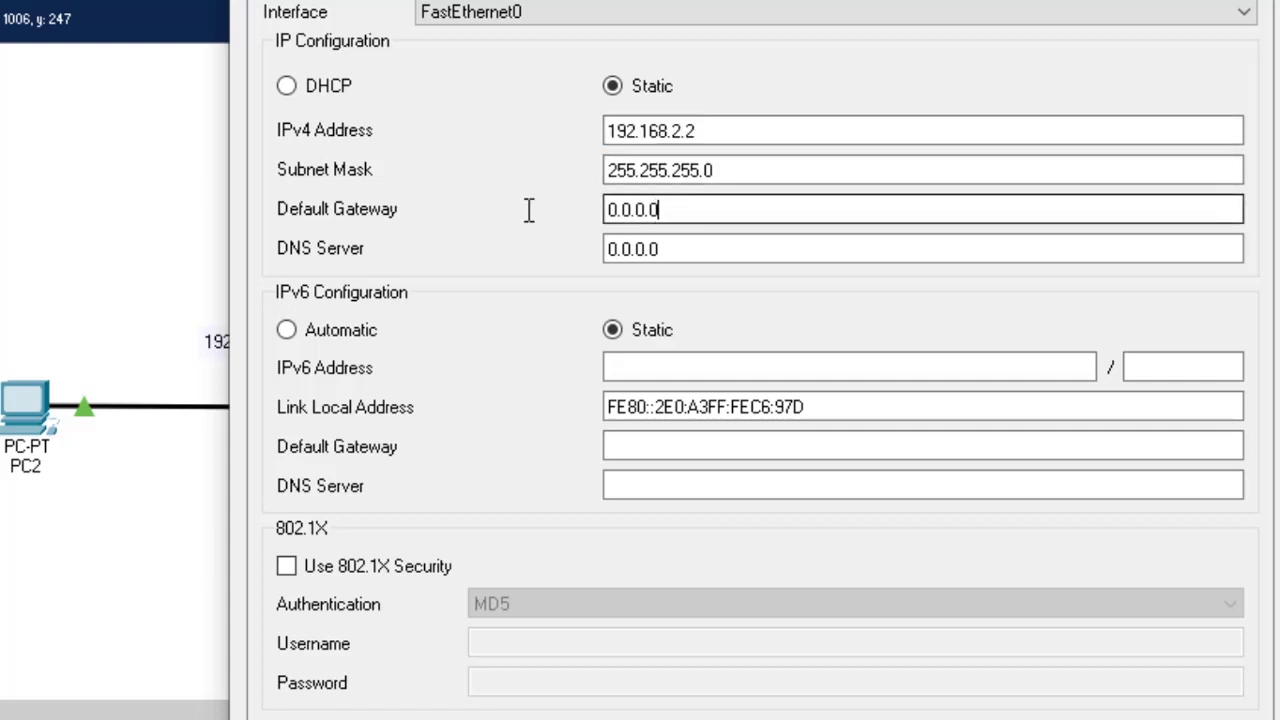
key("ctrl+a")
type("192.168.2.2")
key("BackSpace")
type("1")
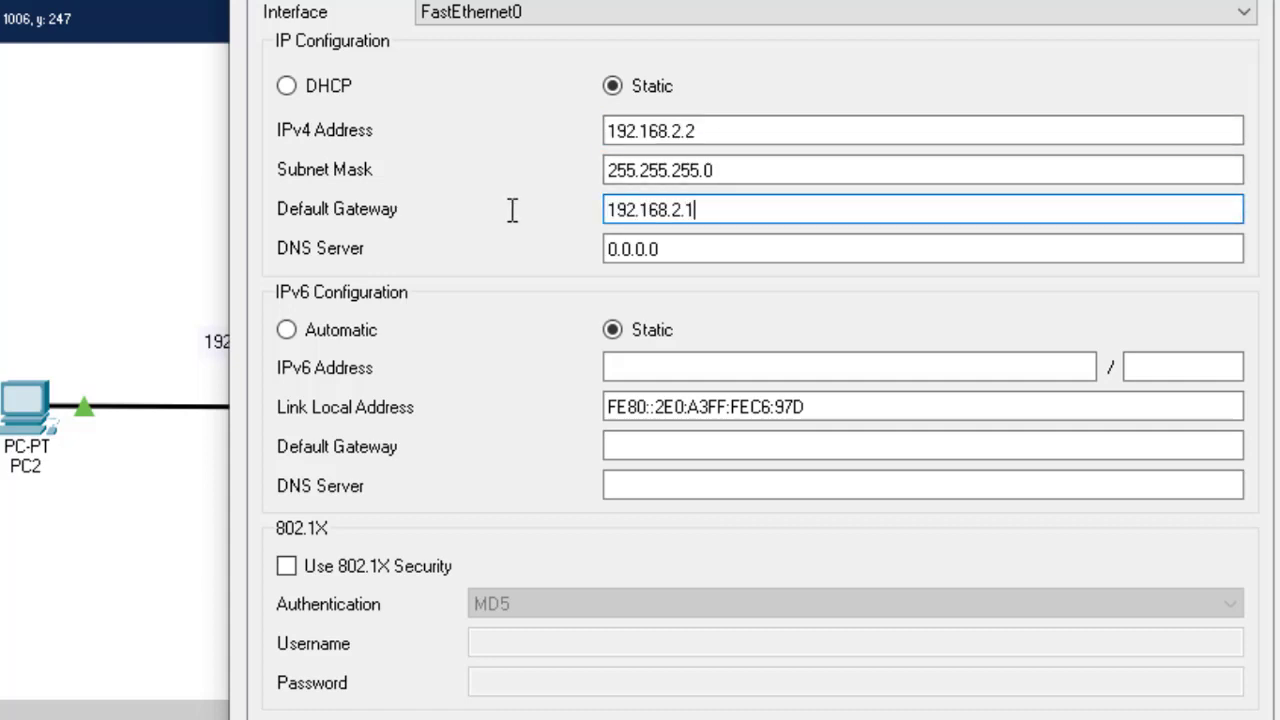
left_click(1234, 4)
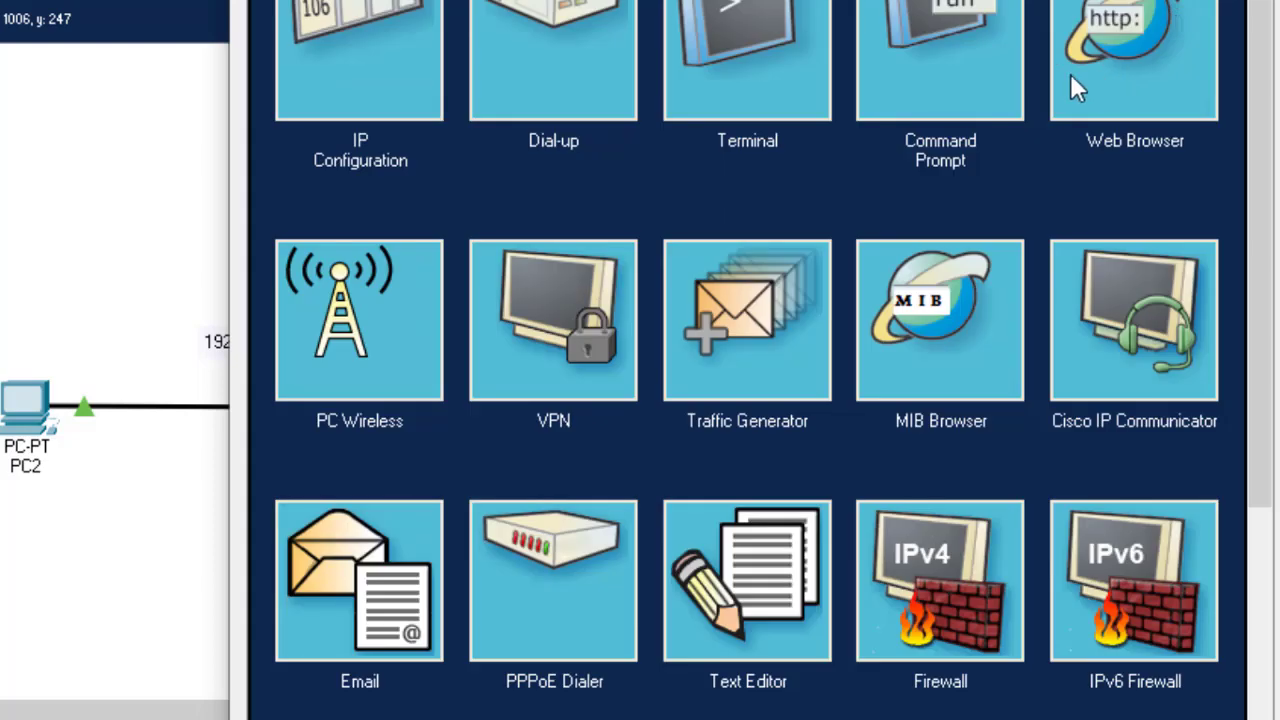
Ping the default gateway 192.168.2.1 from PC3's command prompt.
left_click(919, 74)
type("pi")
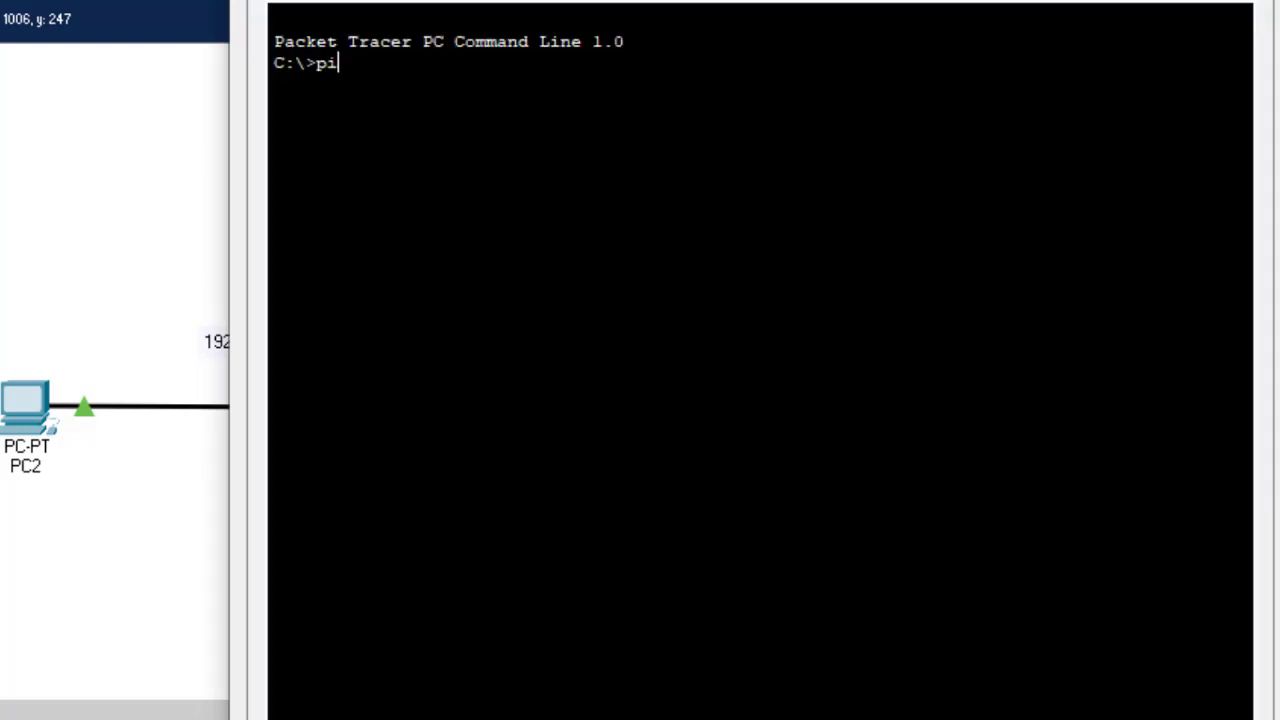
type("ng 192.168.2.1\\")
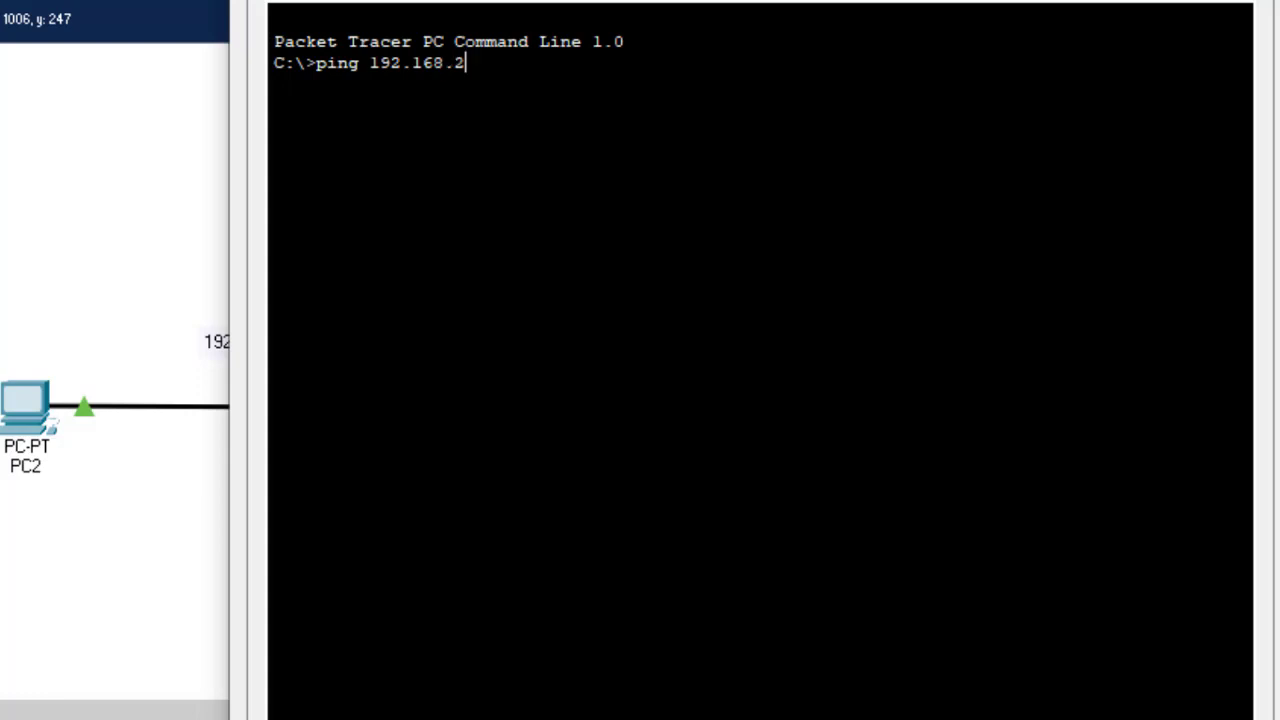
key("Return")
key("Up")
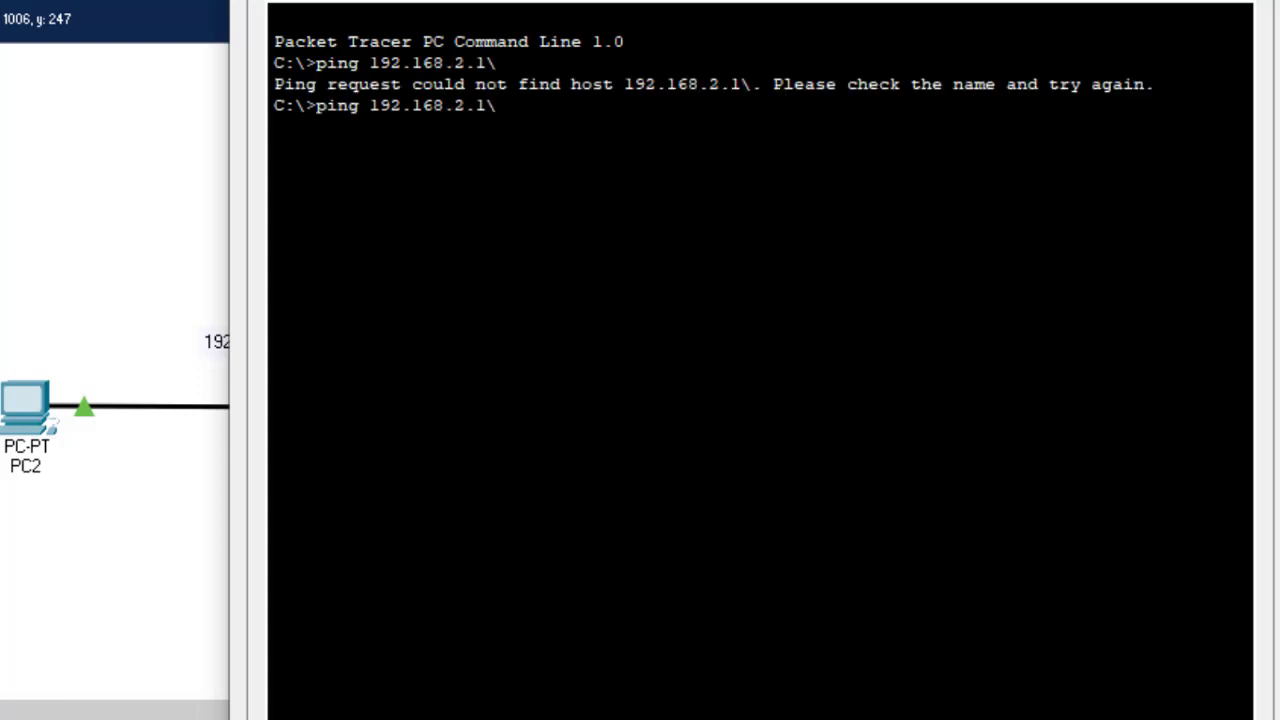
key("Return")
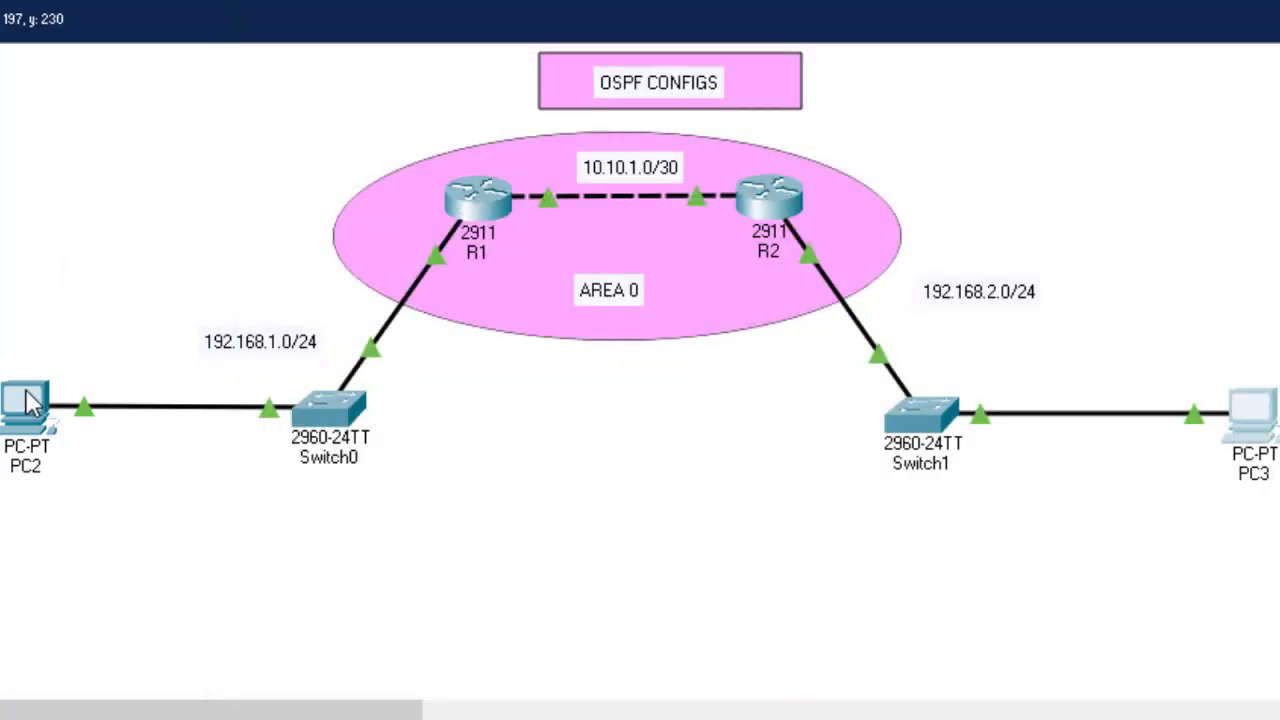
Set PC2's static IPv4 address to 192.168.1.2 with subnet mask 255.255.255.0.
left_click(30, 400)
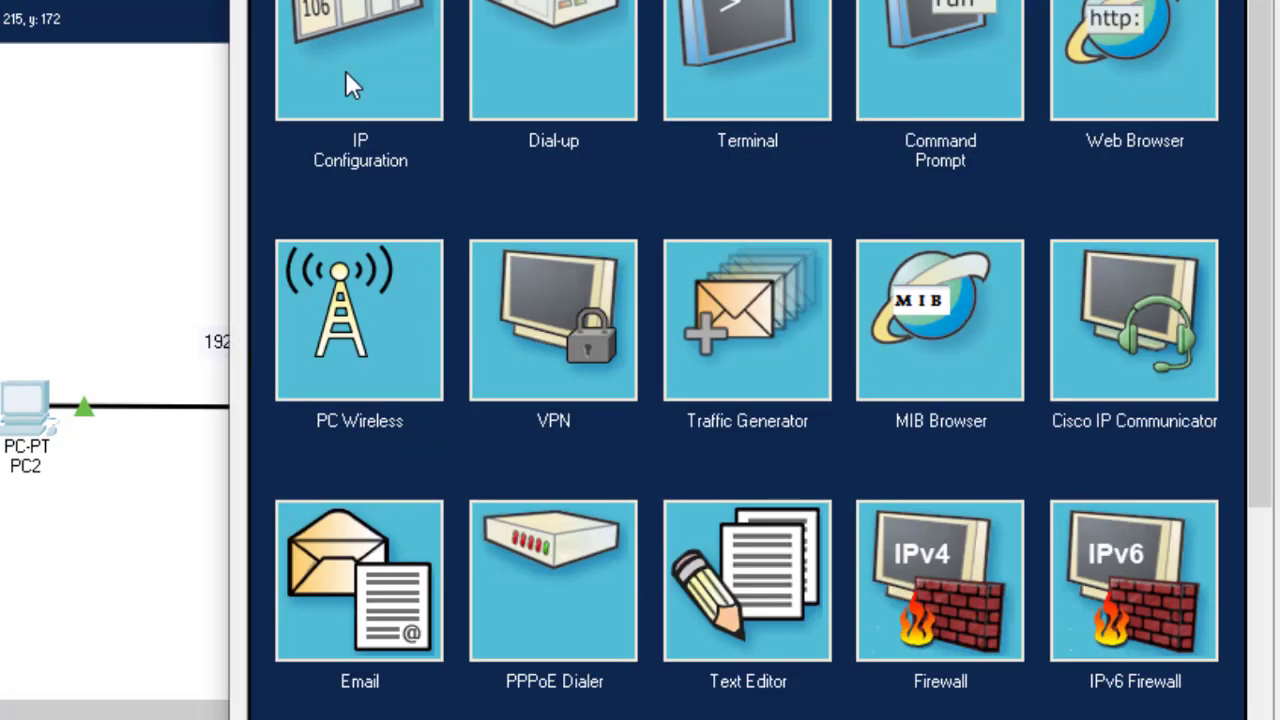
left_click(345, 70)
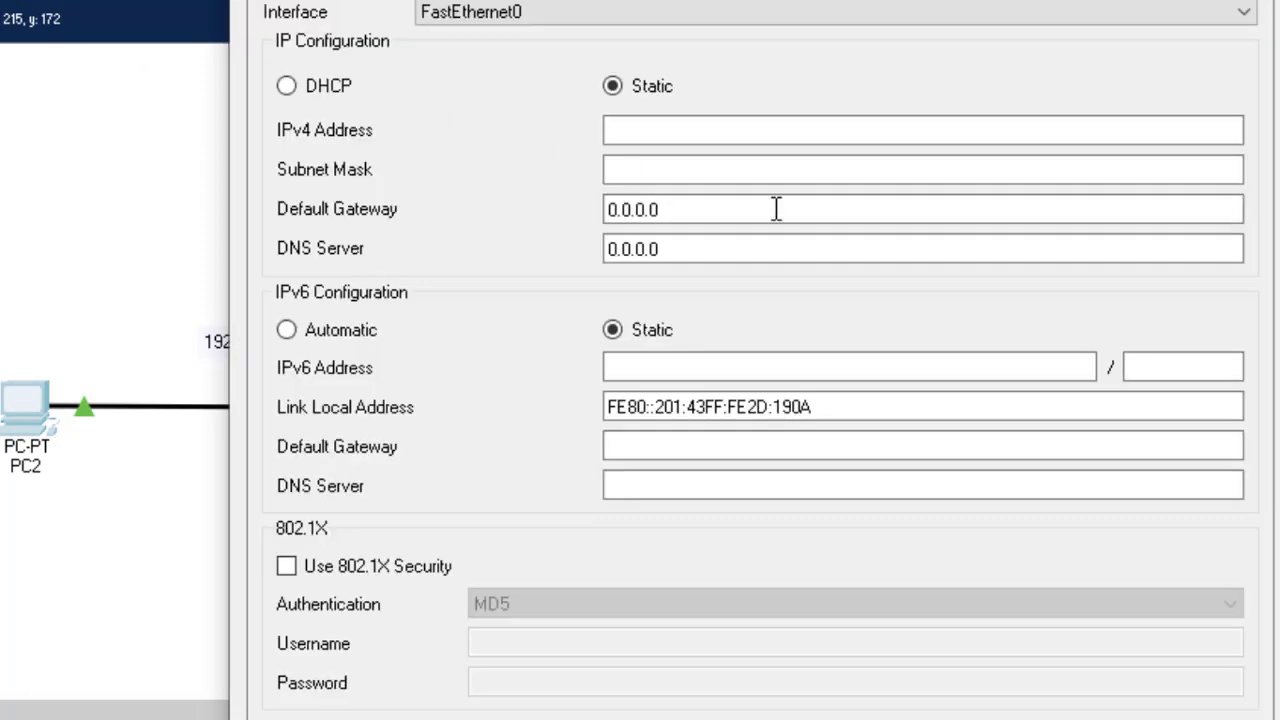
left_click(675, 133)
type("192.168")
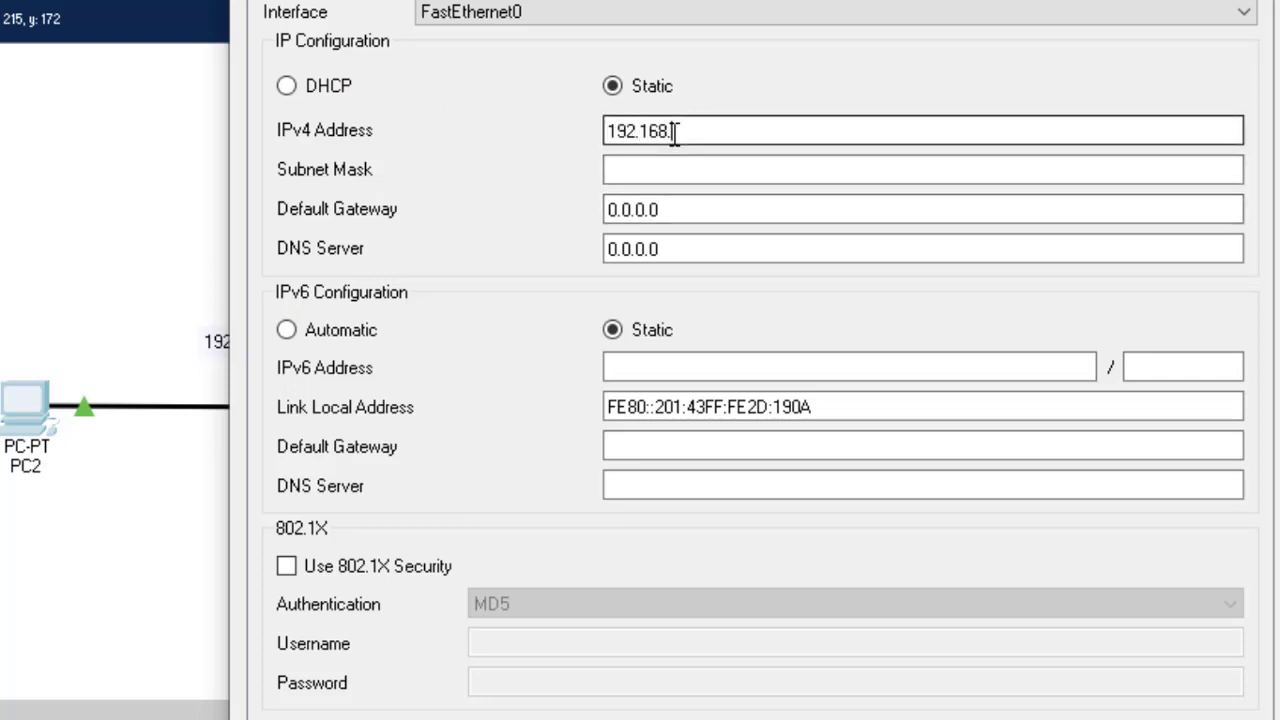
type(".1.2")
left_click(668, 162)
Set PC2's default gateway to 192.168.1.1 and close its IP configuration.
left_click(683, 203)
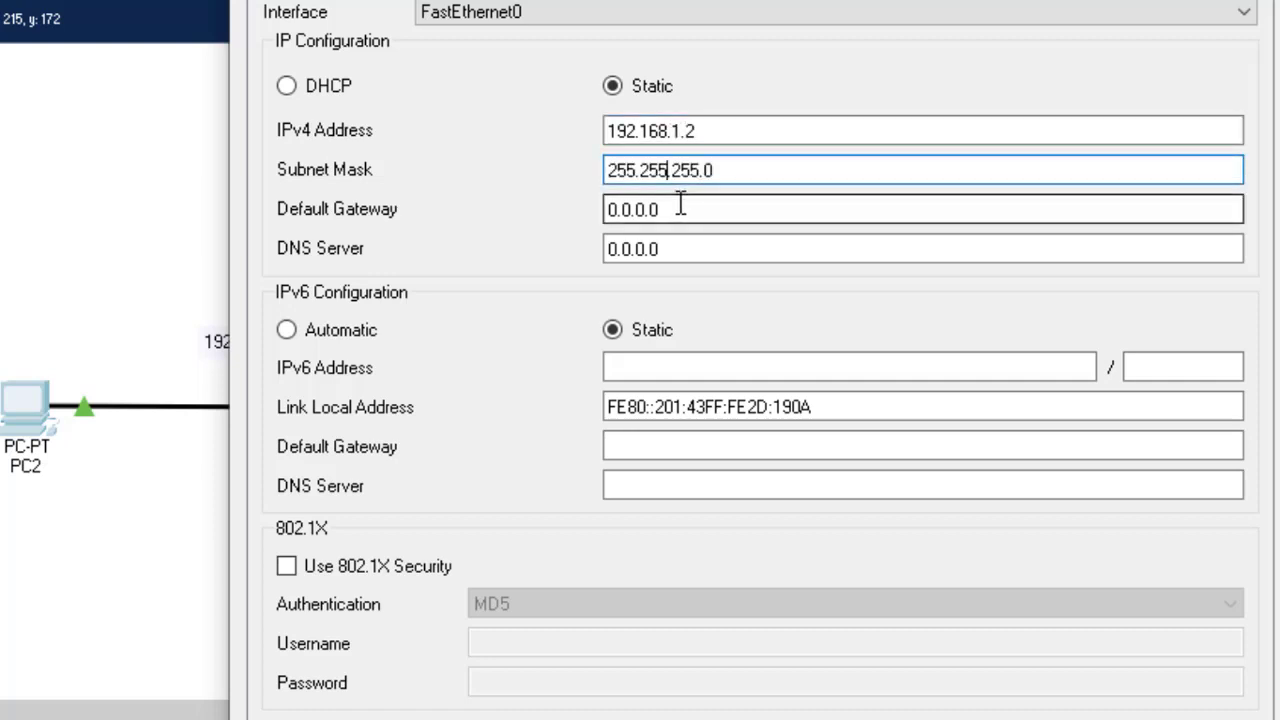
left_click_drag(683, 203, 551, 205)
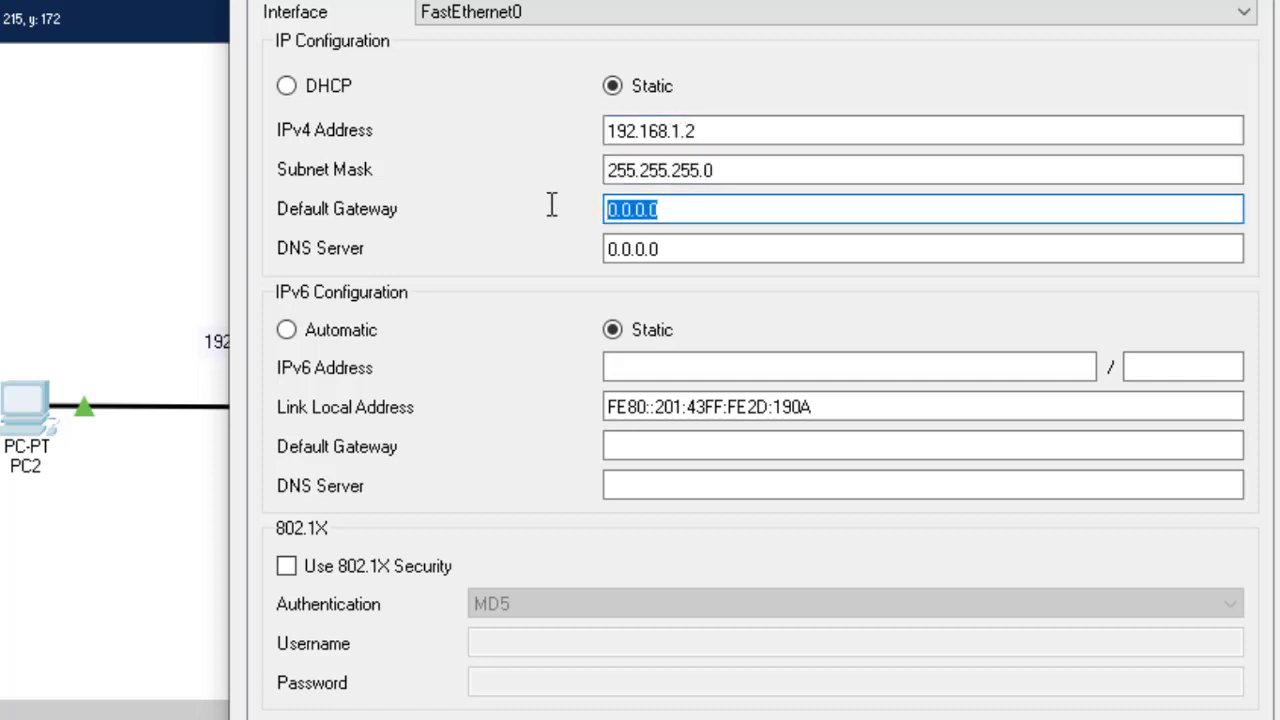
type("192")
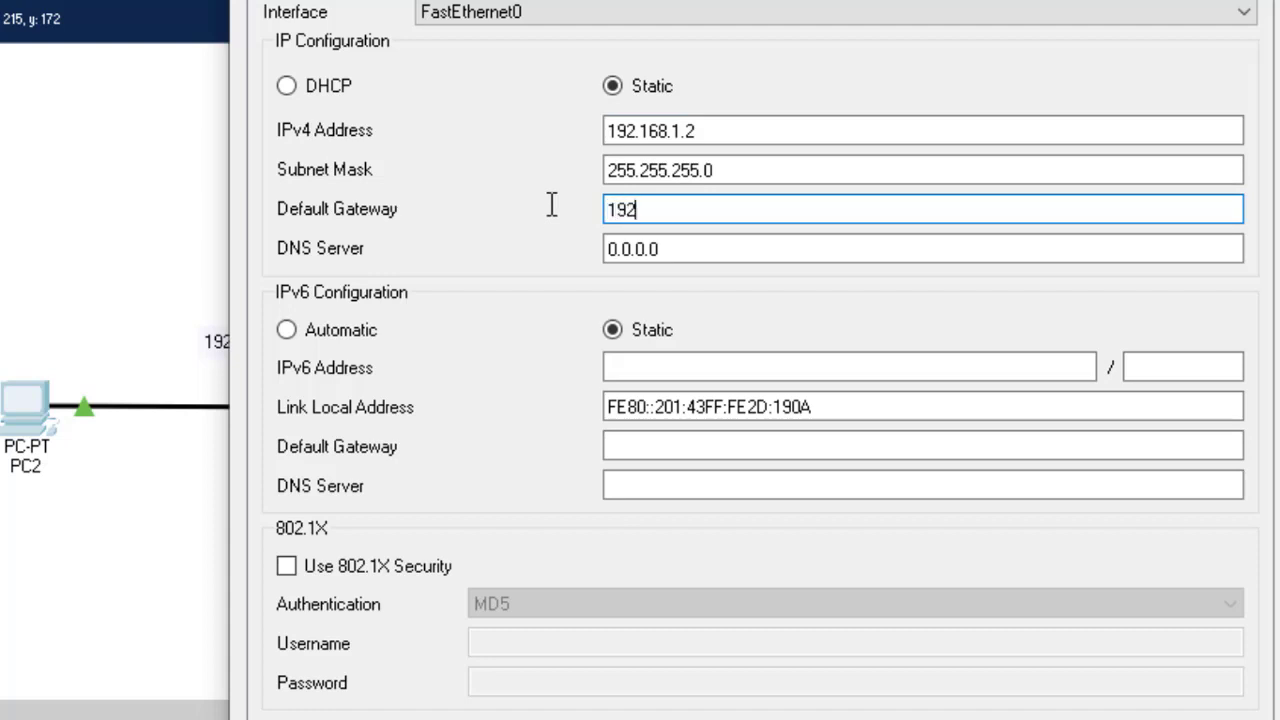
type(".168.1.1")
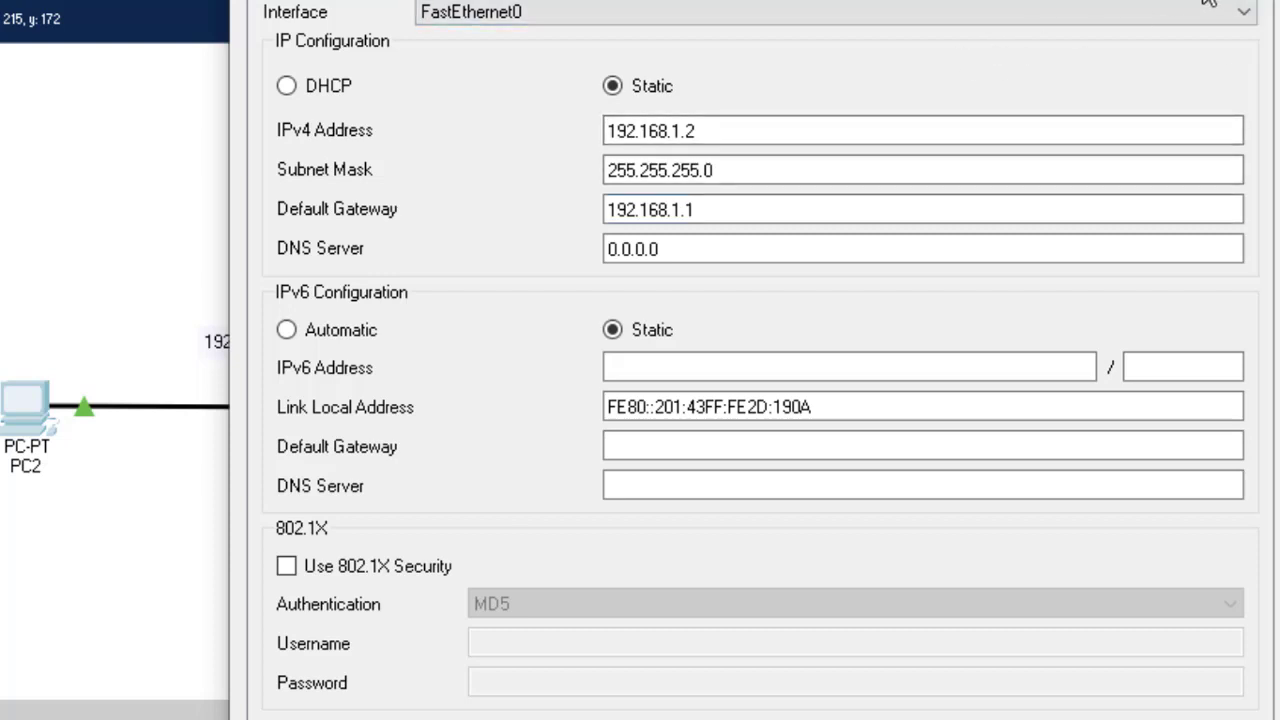
left_click(1234, 8)
Ping the default gateway 192.168.1.1 from PC2's command prompt.
left_click(940, 50)
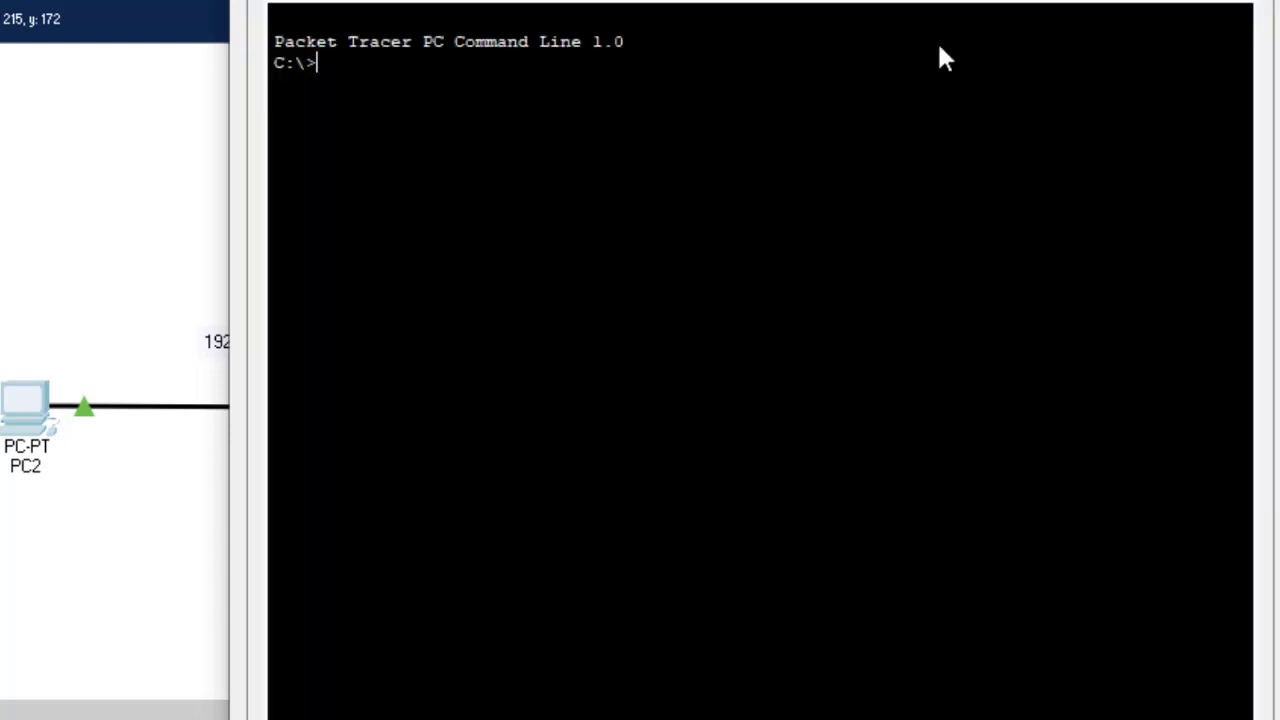
type("ping 192.1")
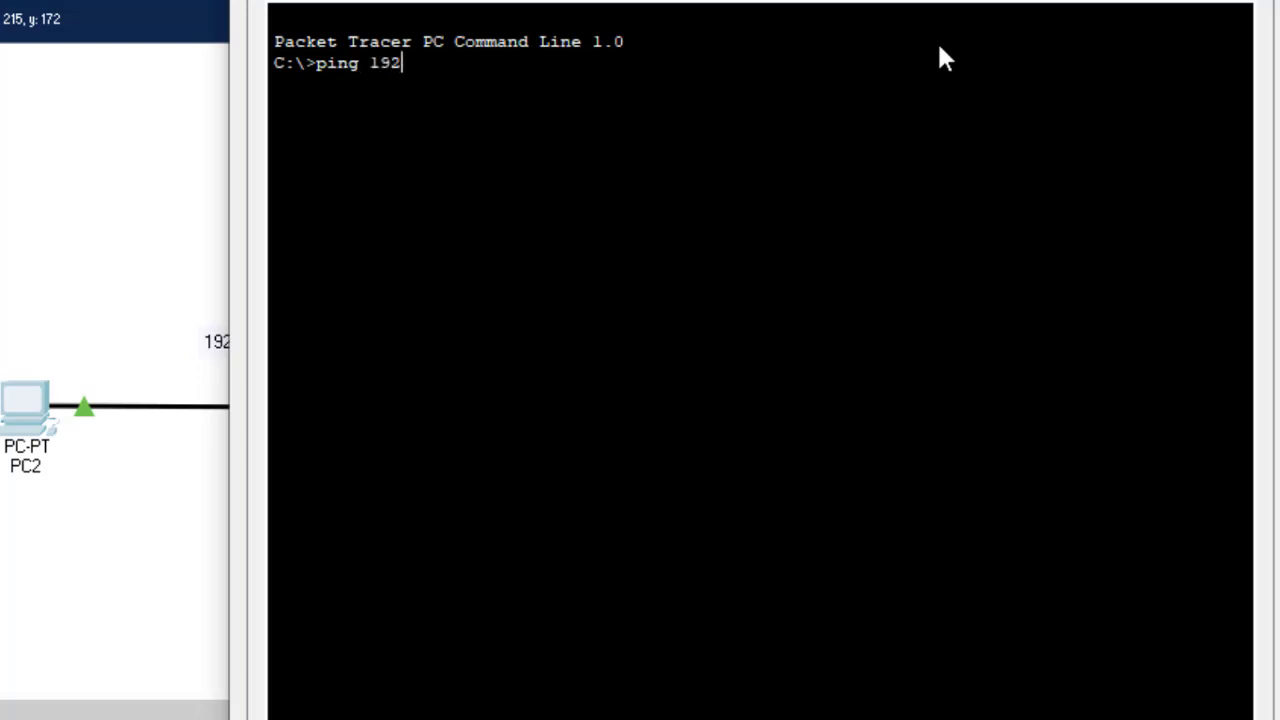
type("68")
type(".1.1")
key("Return")
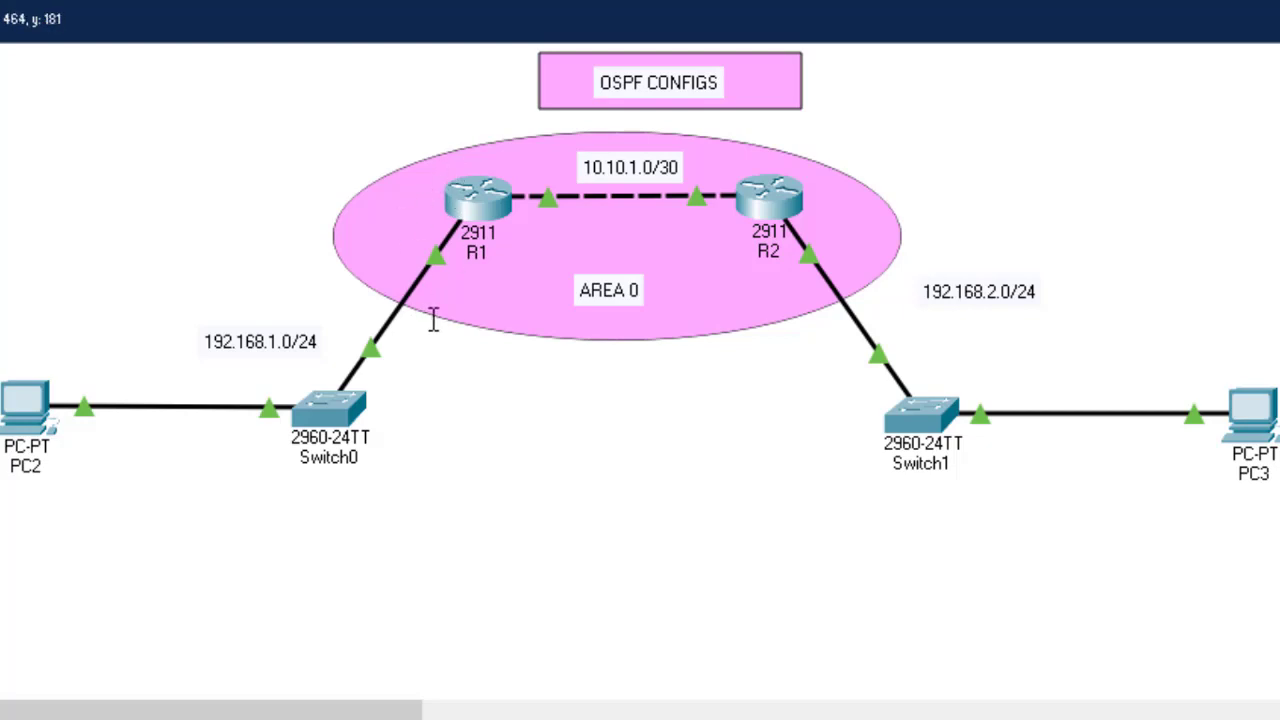
Place a text note beside the R1–Switch0 link with the first line "router ospf 1".
left_click(395, 357)
type("router ")
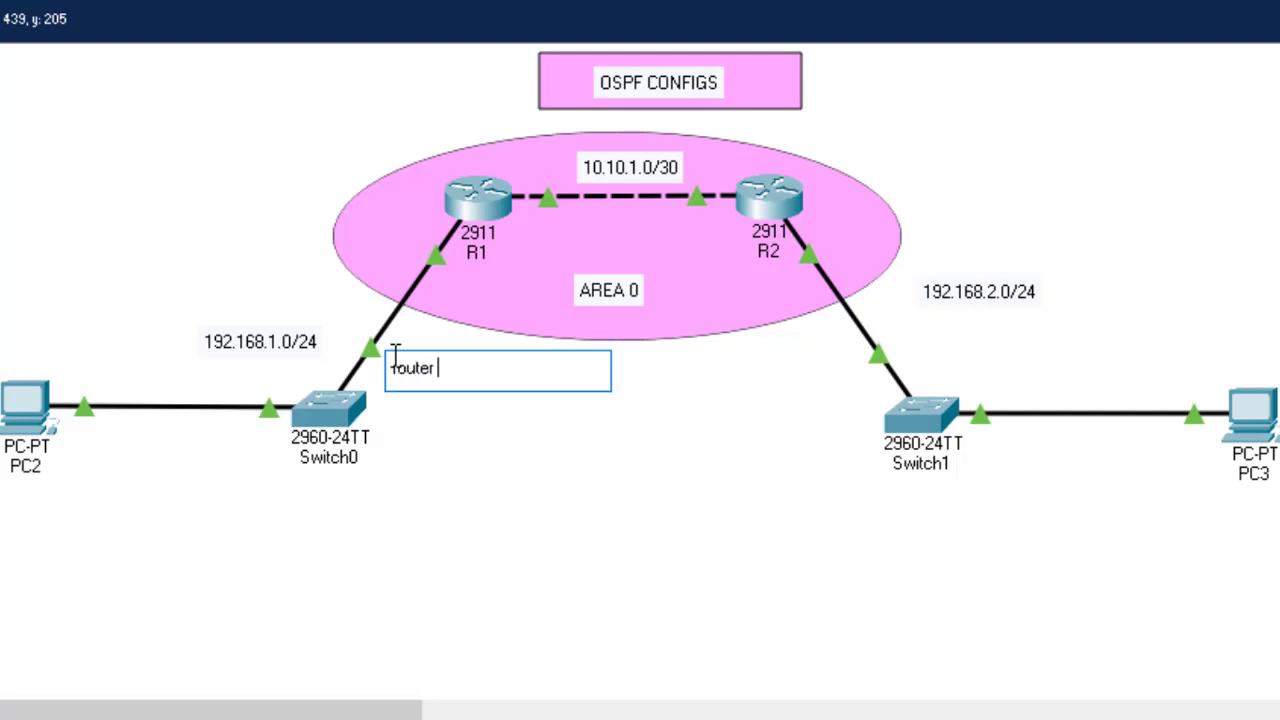
type("ospf")
type("1")
key("Return")
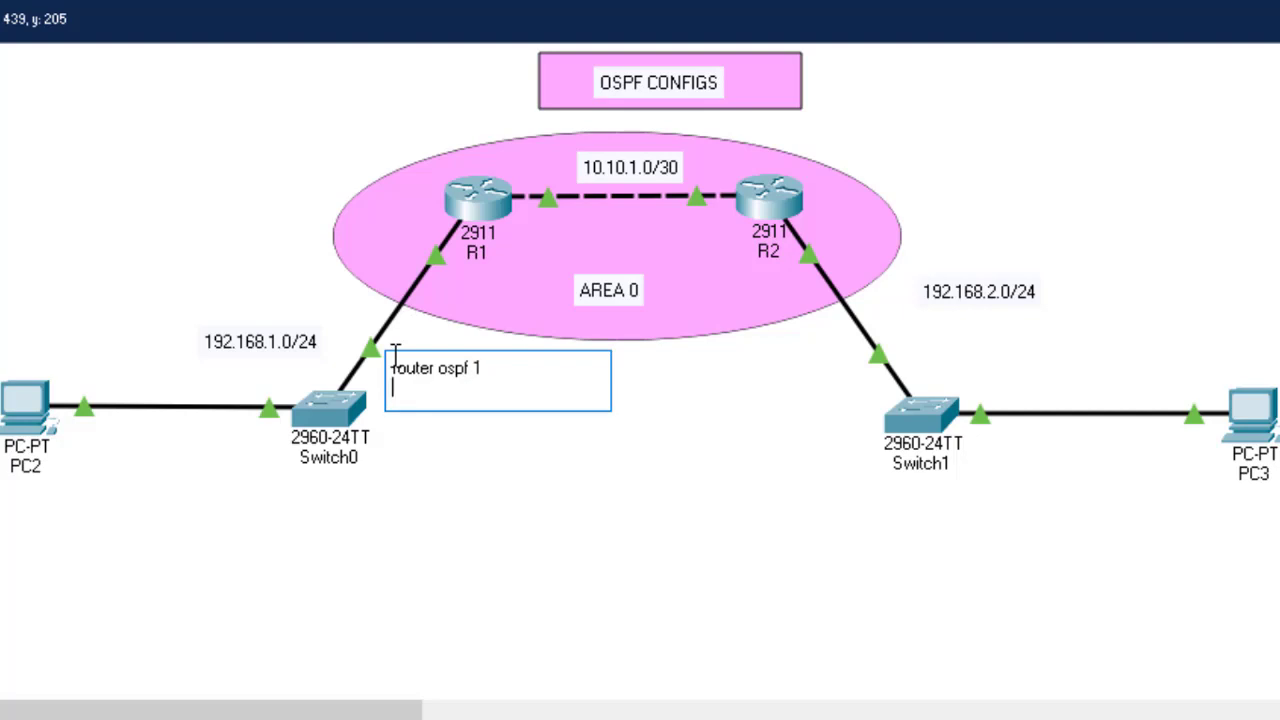
Add the line "network 192.168.1.0 0.0.0.255 area 0" to the OSPF note.
type("network 192.168")
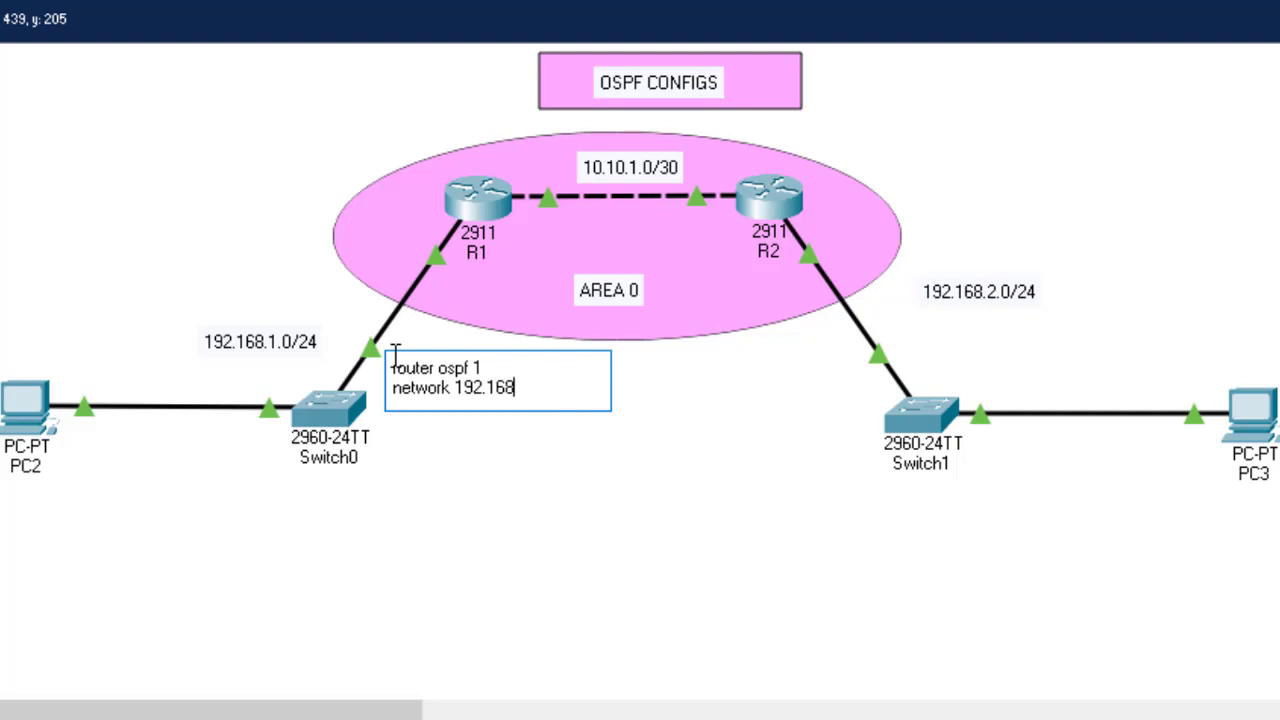
type(".1.0 0.0.0.2")
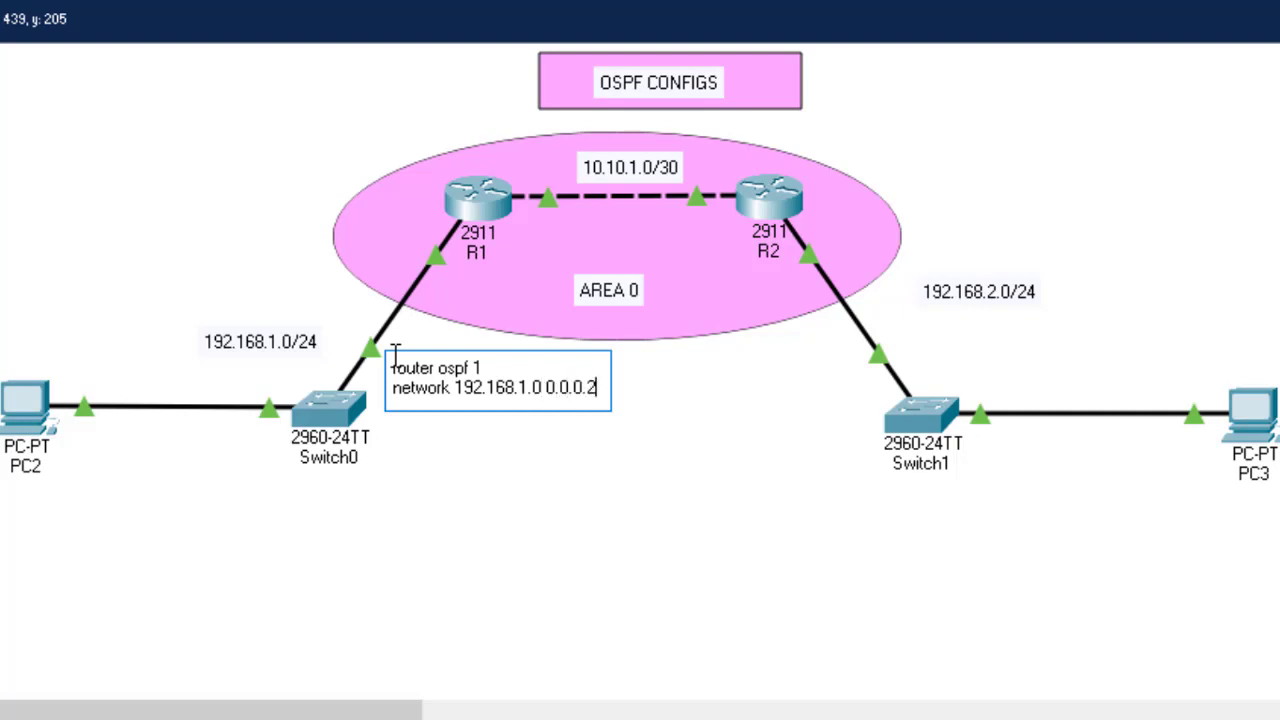
type("55")
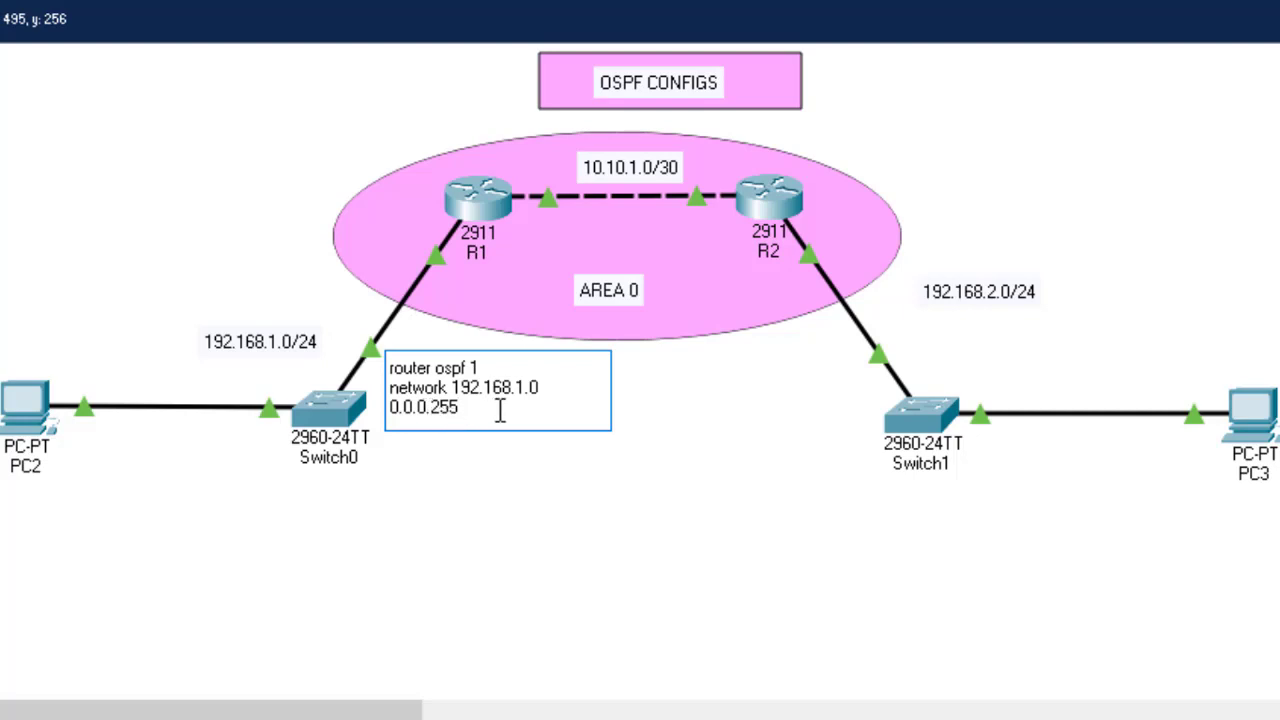
type("area")
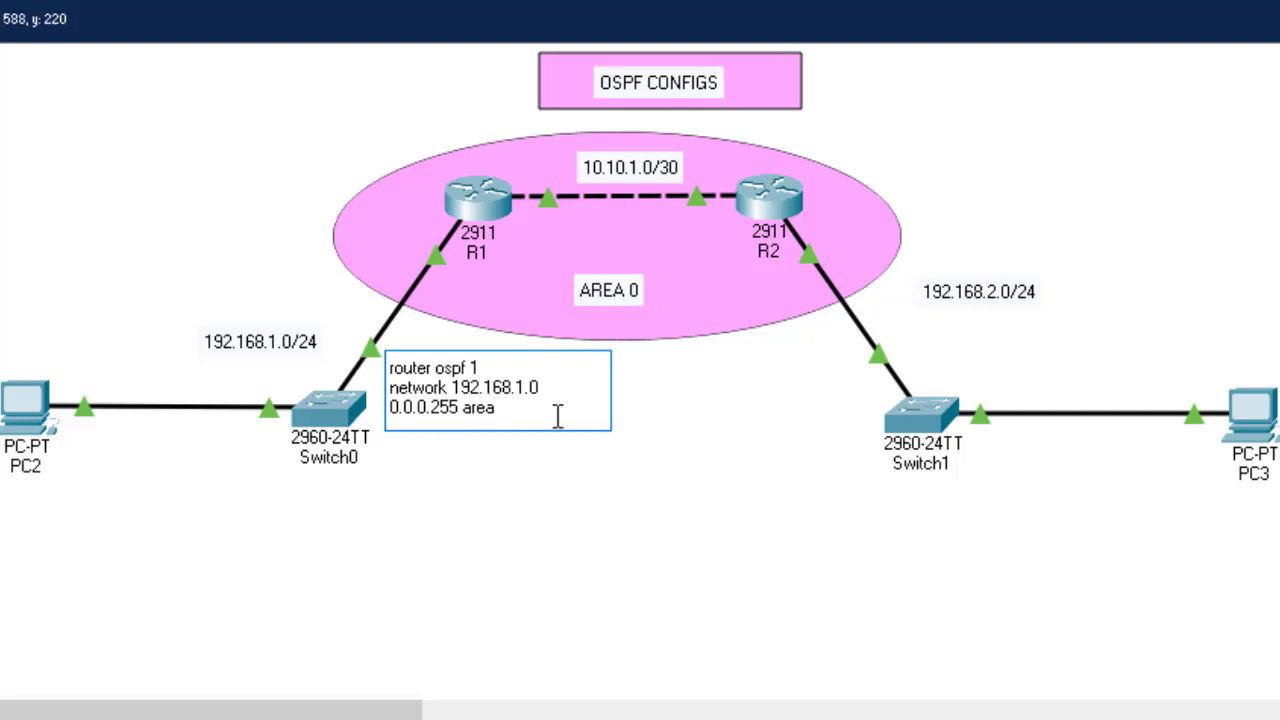
type(" 0")
Duplicate the note's network line, change the copy to "network 10.10.1.0 0.0.0.3 area 0", and finish the note.
left_click_drag(535, 402, 391, 392)
key("ctrl+c")
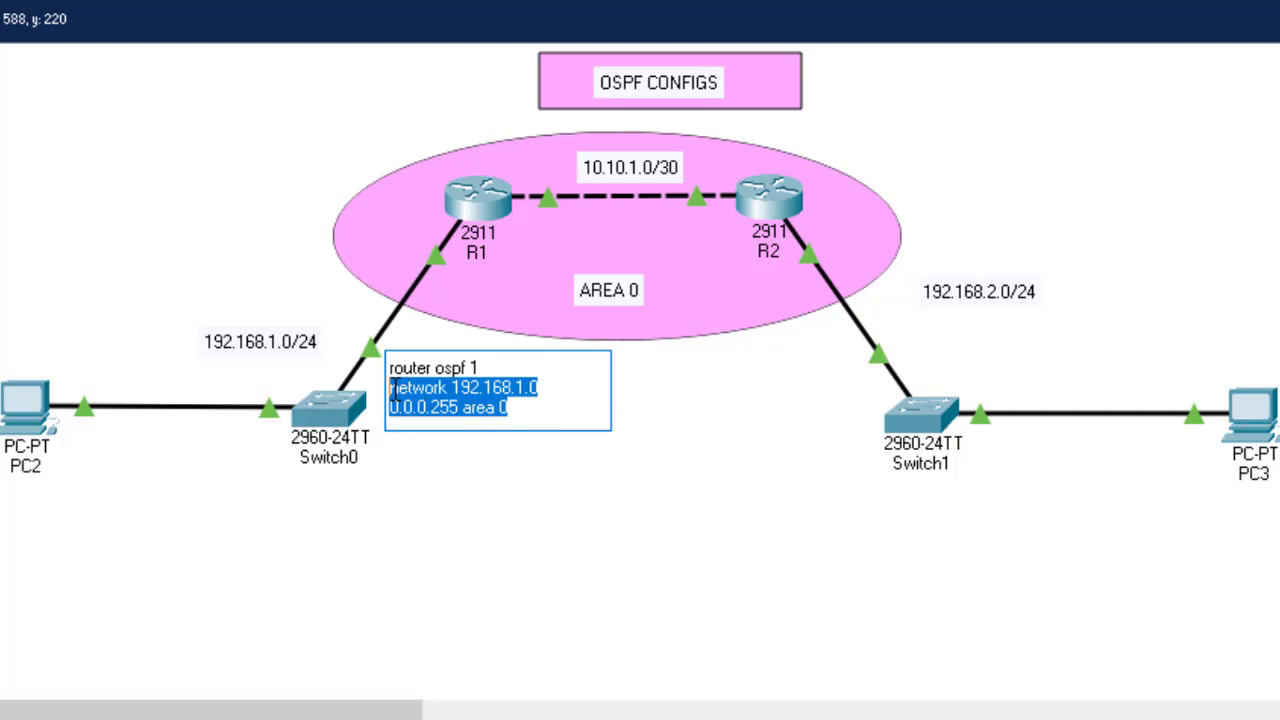
left_click(553, 411)
key("Return")
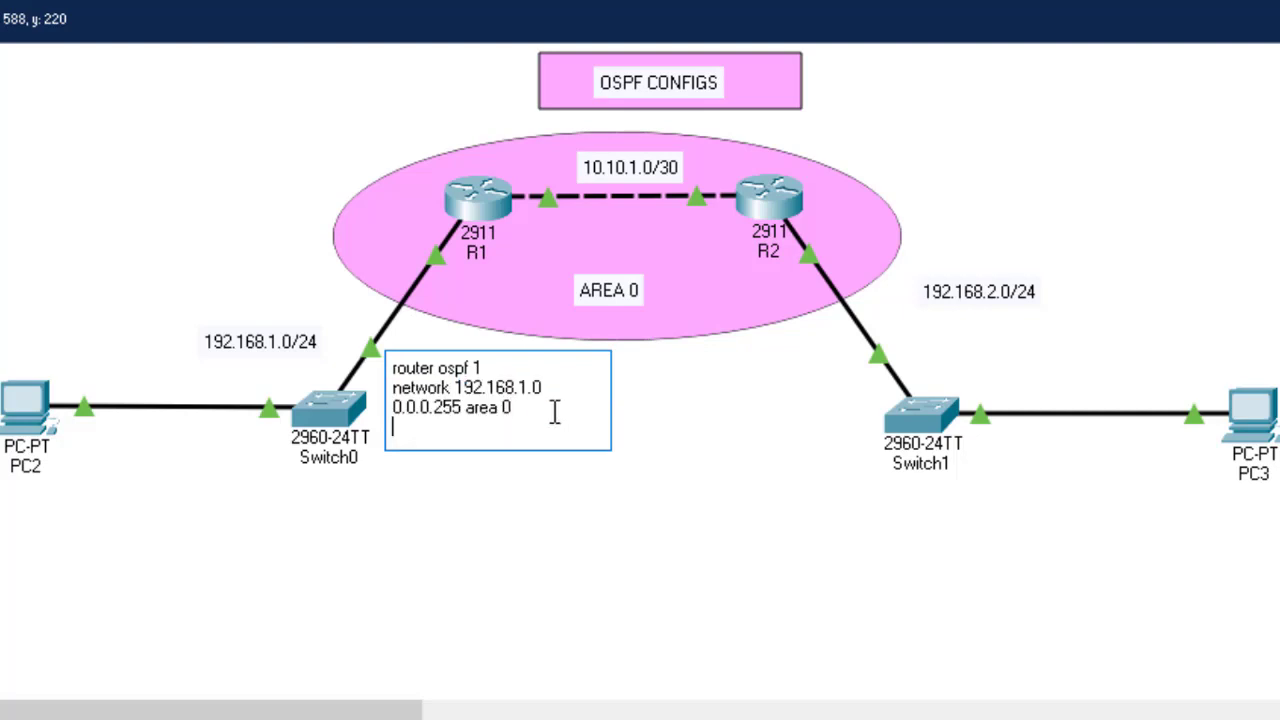
key("ctrl+v")
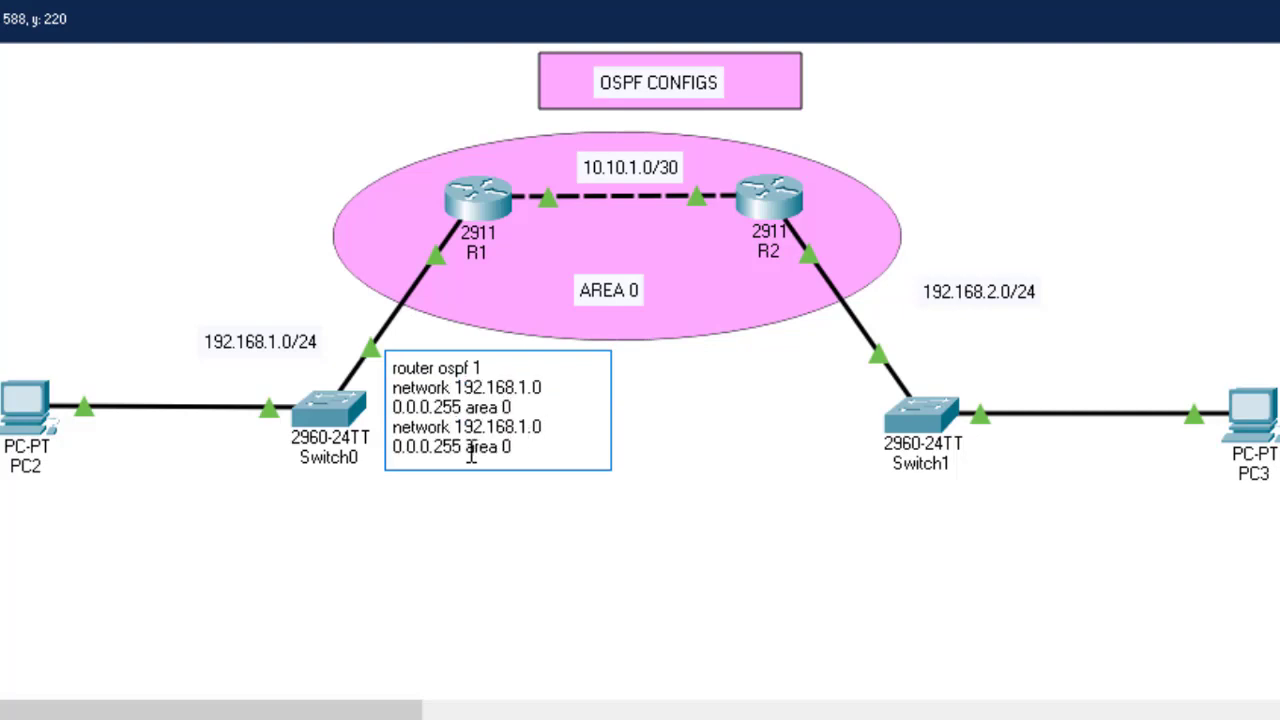
left_click_drag(466, 447, 456, 427)
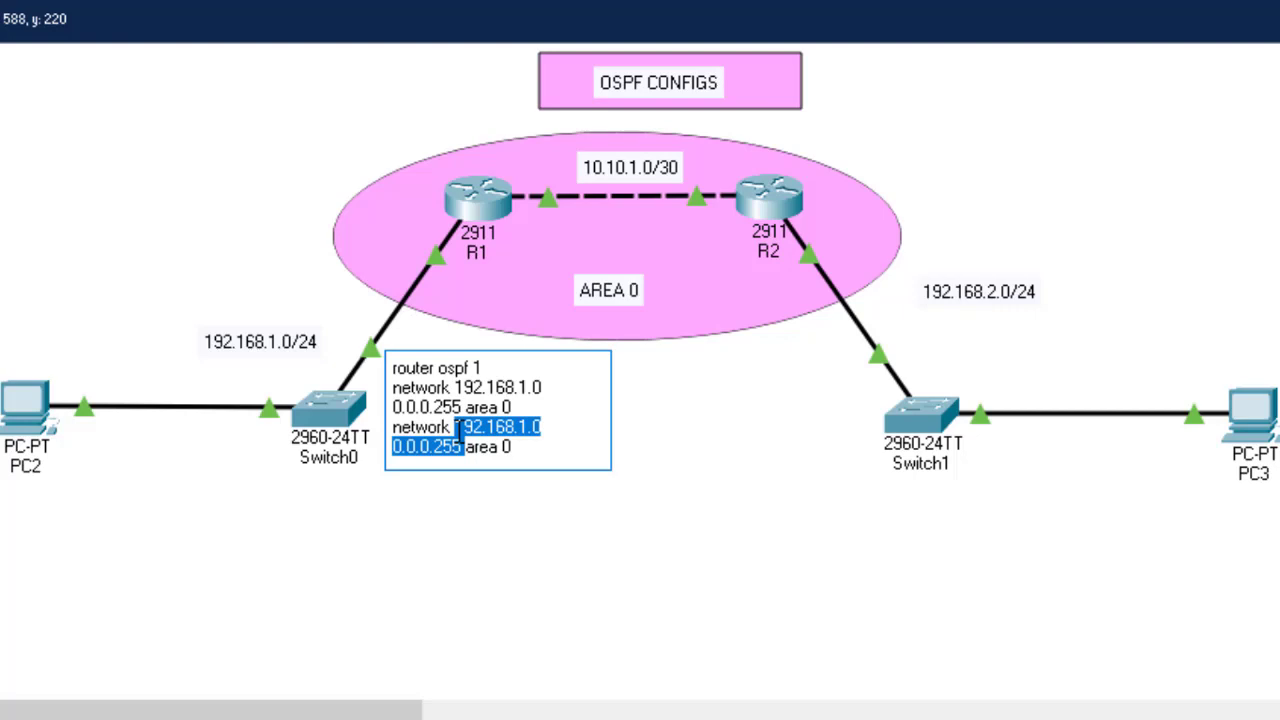
type("10.10.")
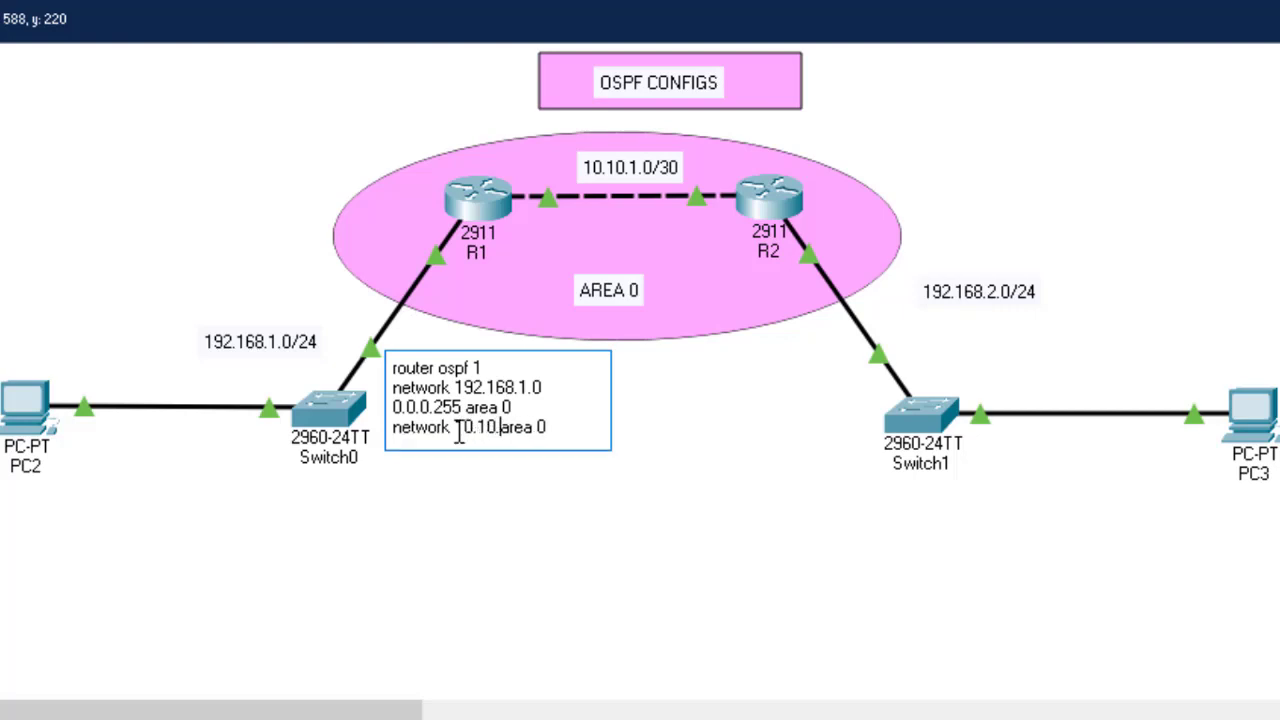
type("1.0 0")
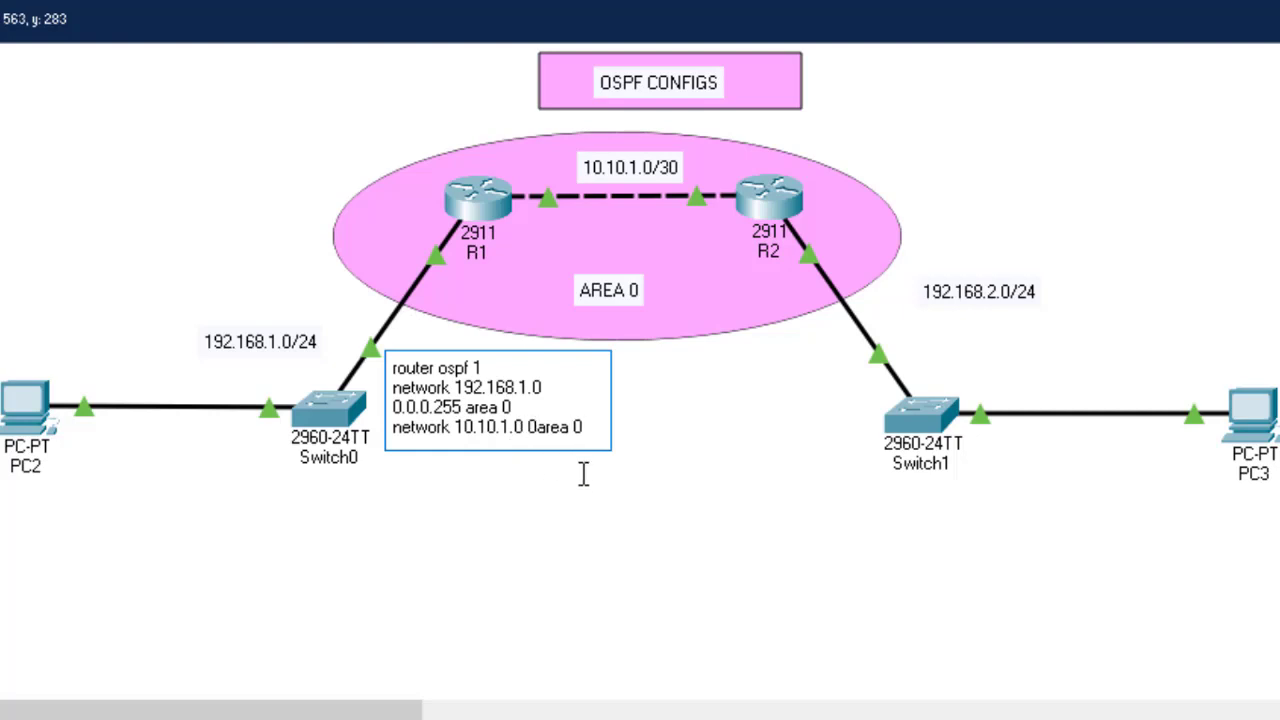
type(".0.0.")
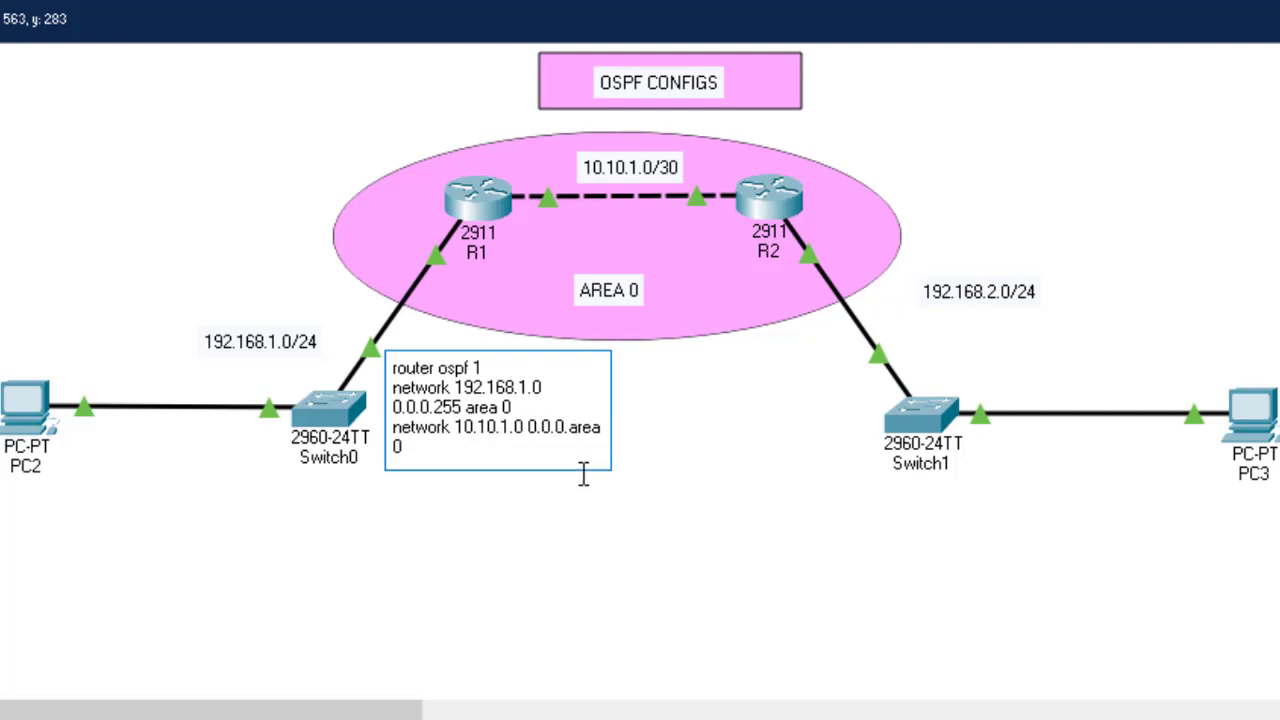
type("3 area")
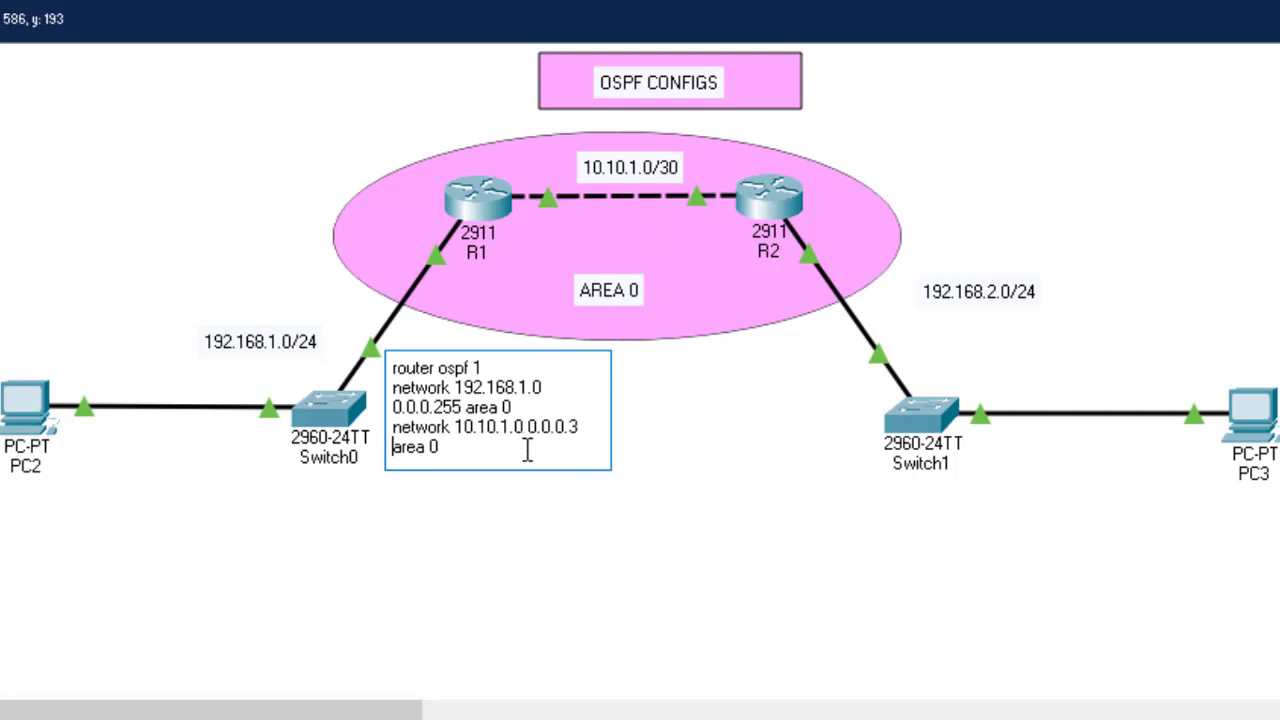
left_click(734, 465)
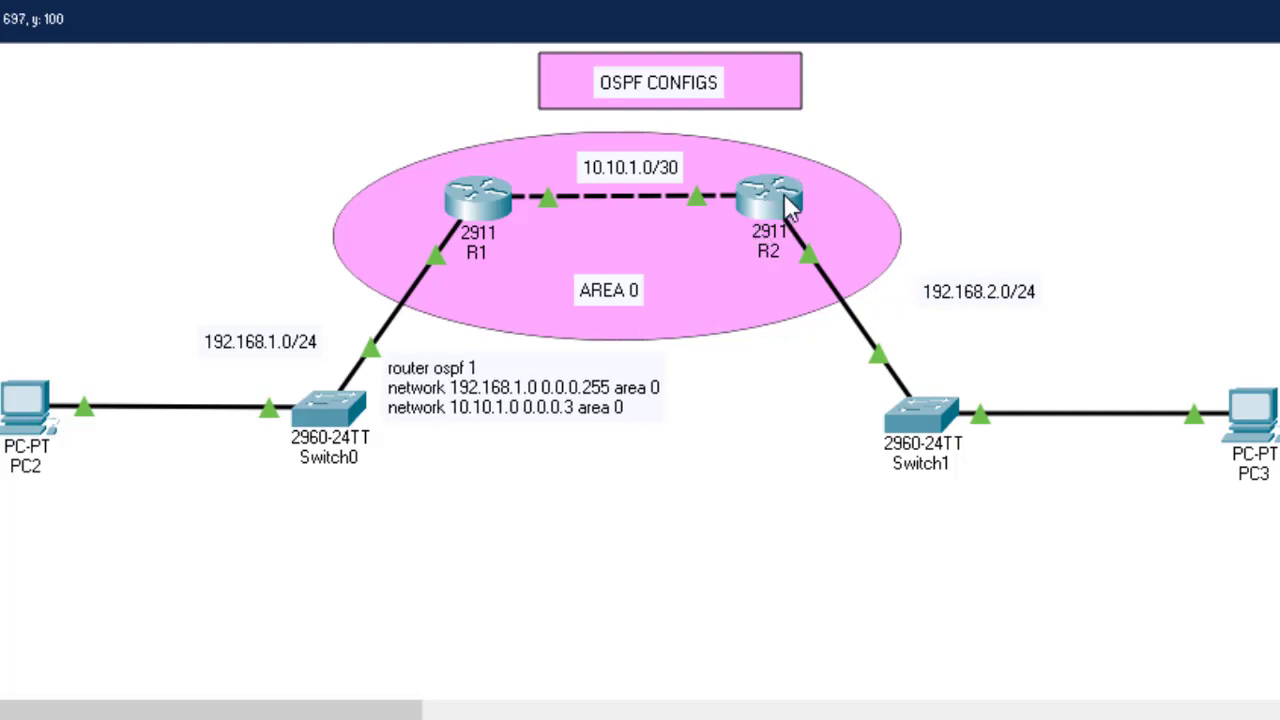
Open R1's command line and exit interface configuration to global configuration mode.
mouse_move(806, 205)
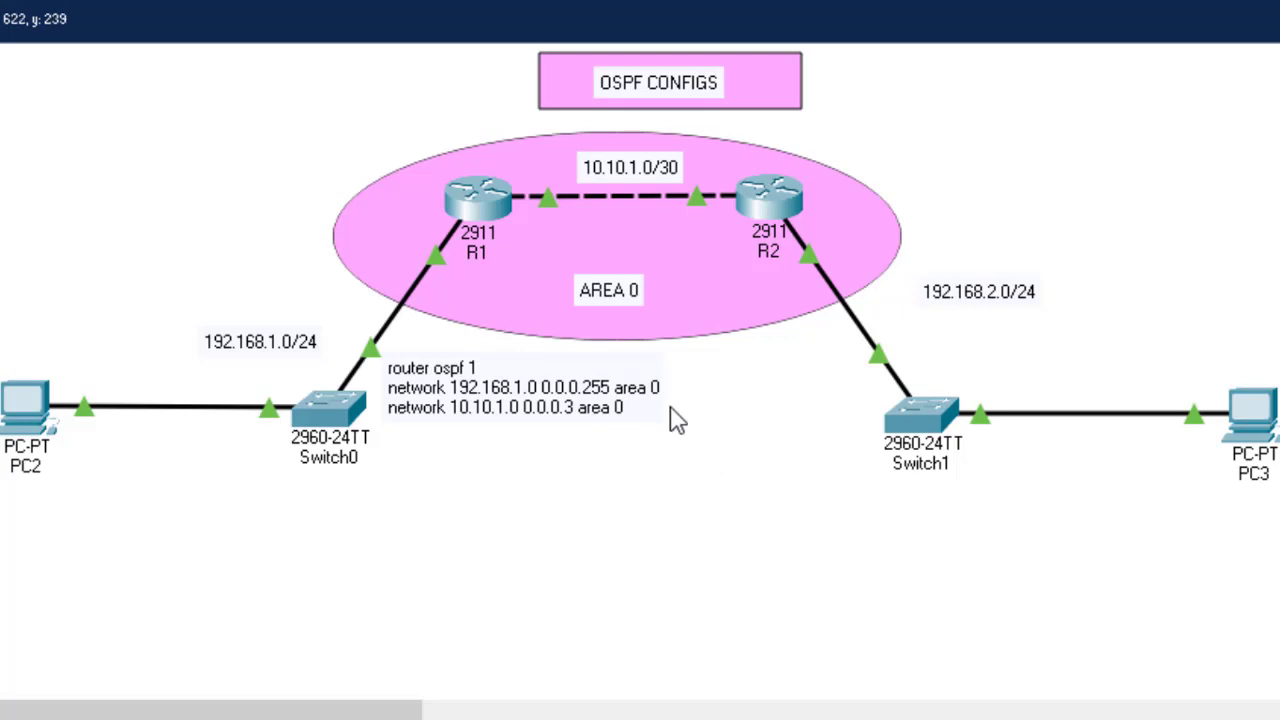
left_click(477, 195)
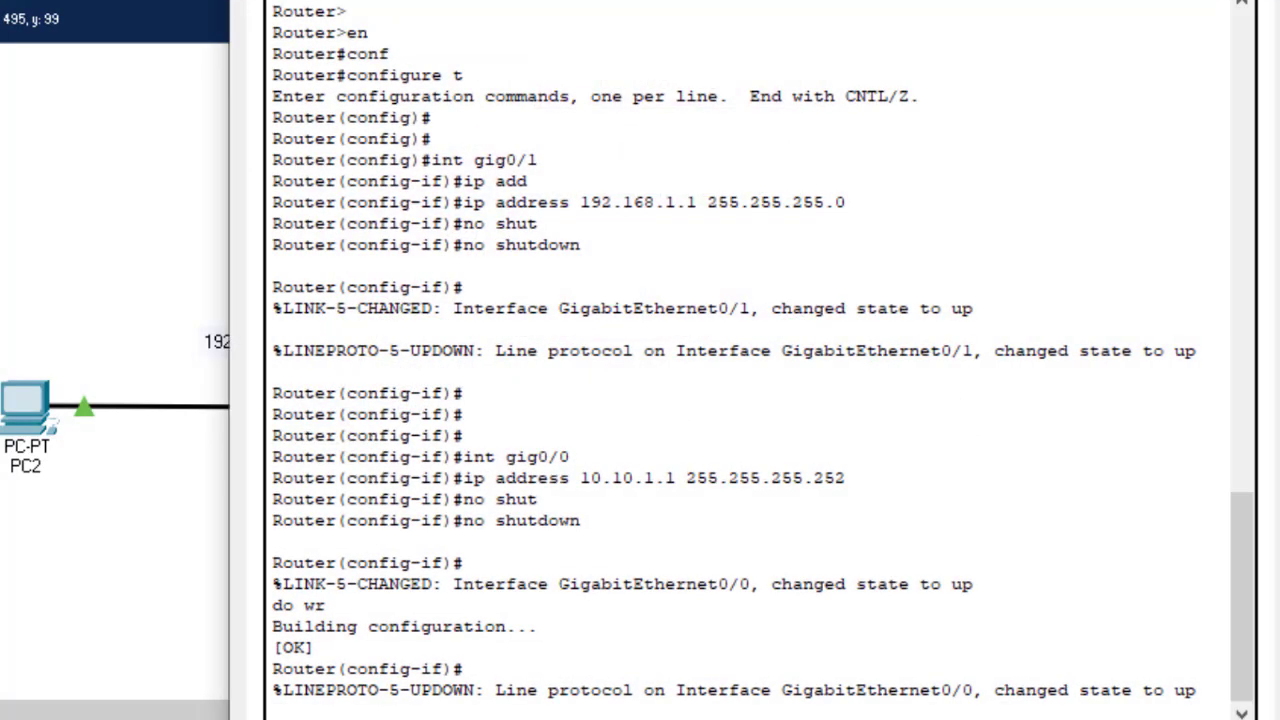
key("Return")
key("Return")
key("Return")
key("Return")
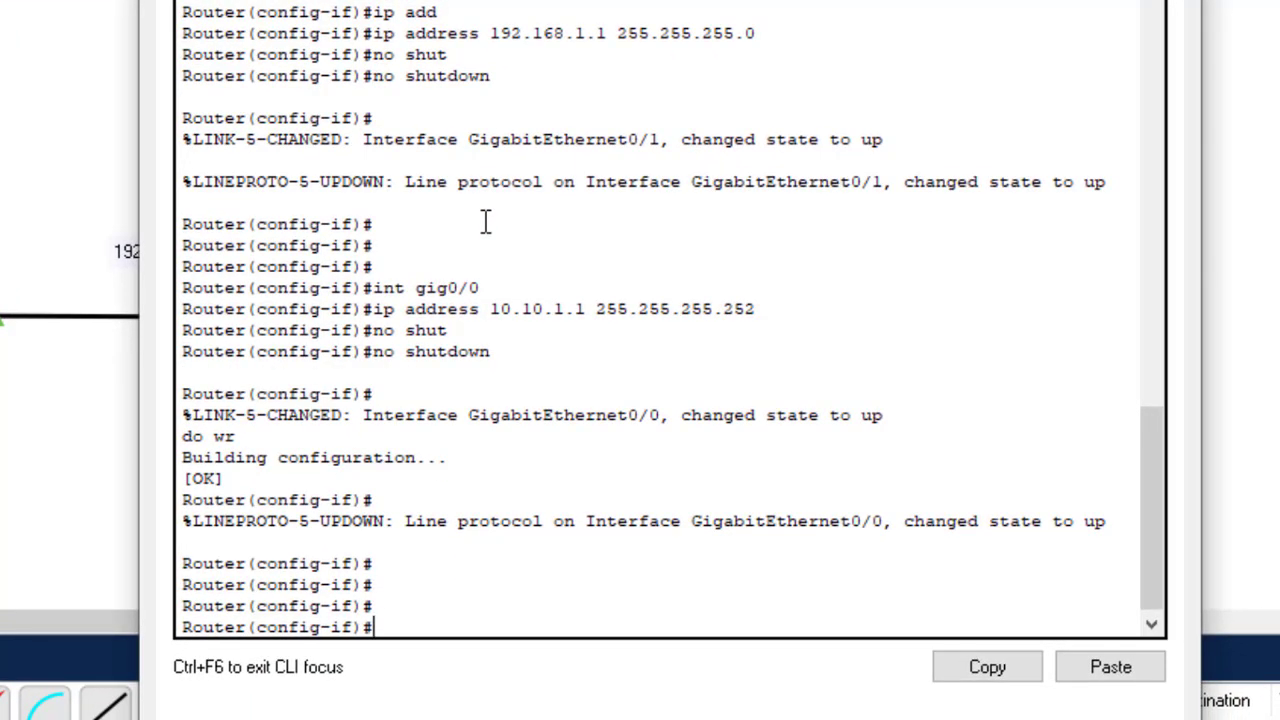
type("exit")
key("Return")
key("Return")
key("Return")
key("Return")
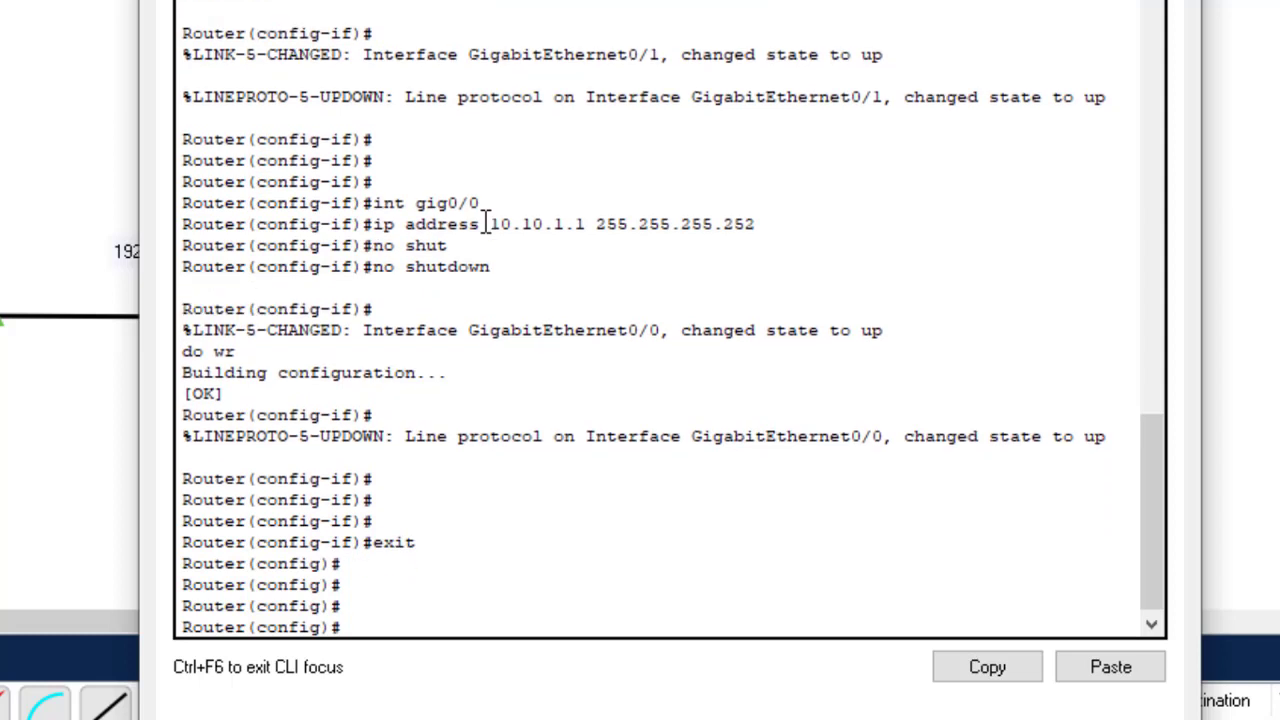
Start OSPF routing process 1 on R1 from global configuration mode.
type("rout")
key("Tab")
type("ops")
key("Tab")
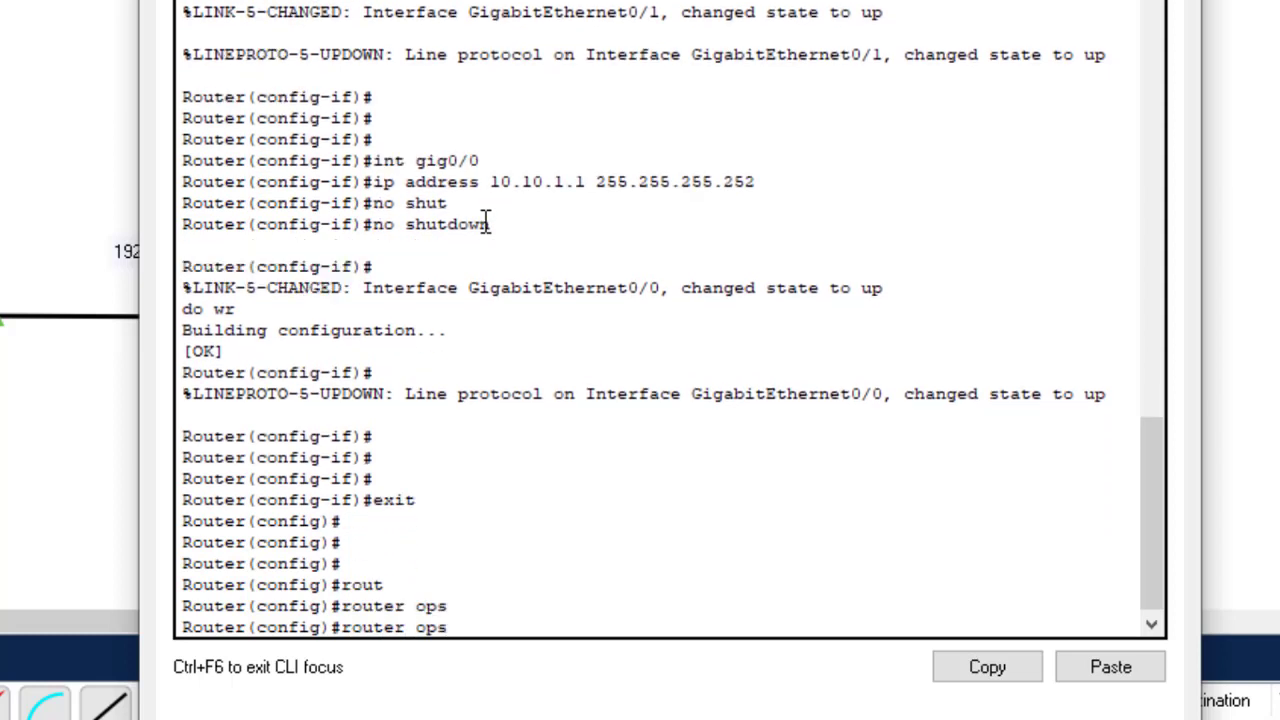
key("BackSpace")
key("BackSpace")
type("s")
key("Tab")
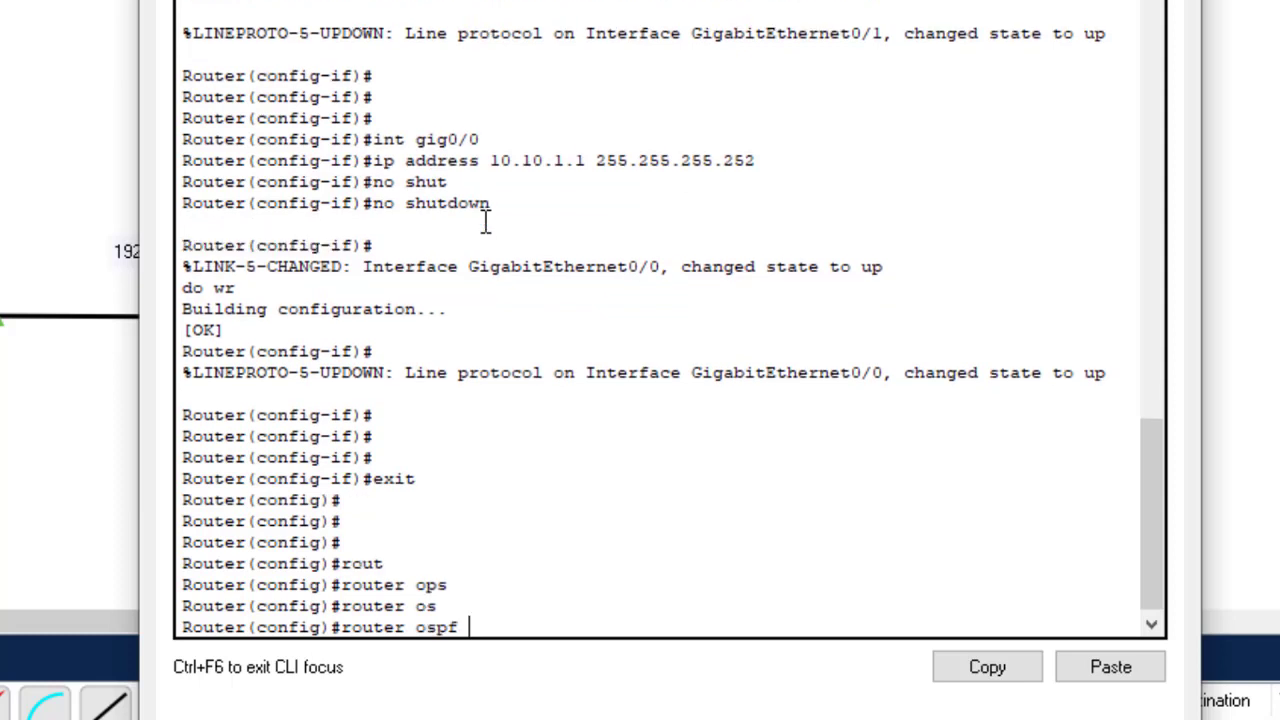
type("1")
key("Return")
Advertise network 192.168.1.0 with wildcard mask 0.0.0.255 in OSPF area 0 on R1.
type("net")
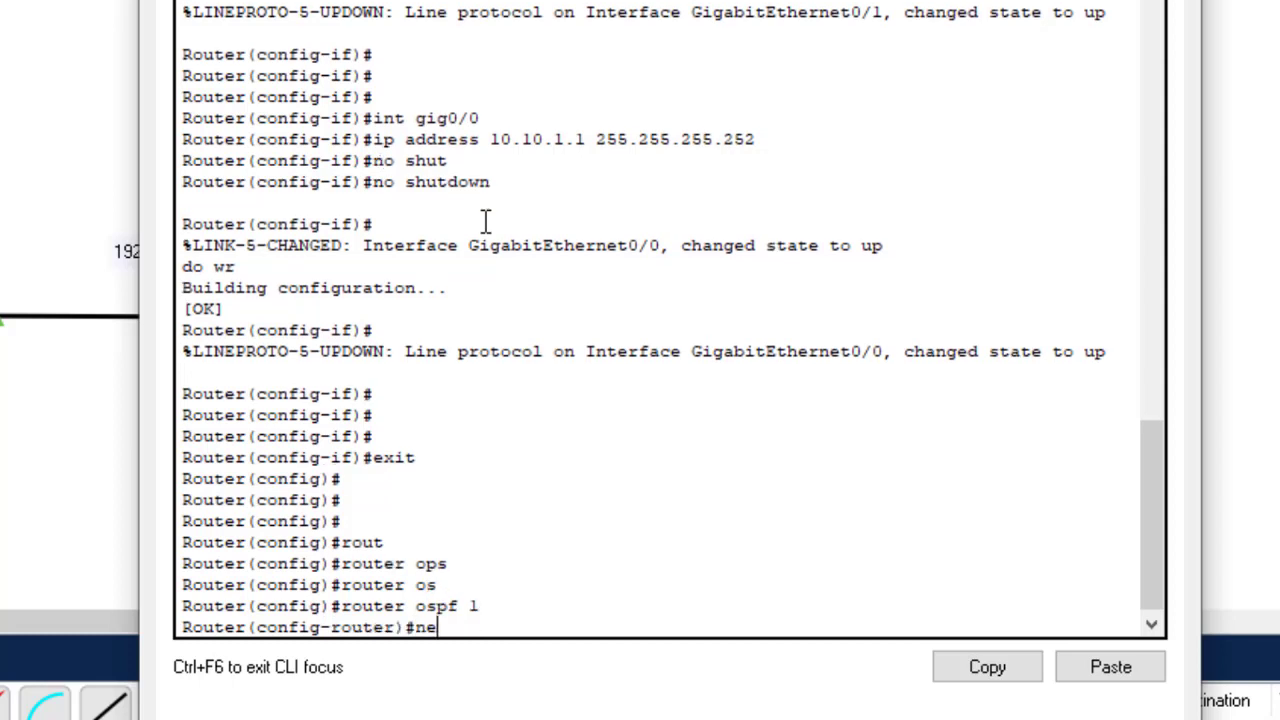
key("Tab")
type("192")
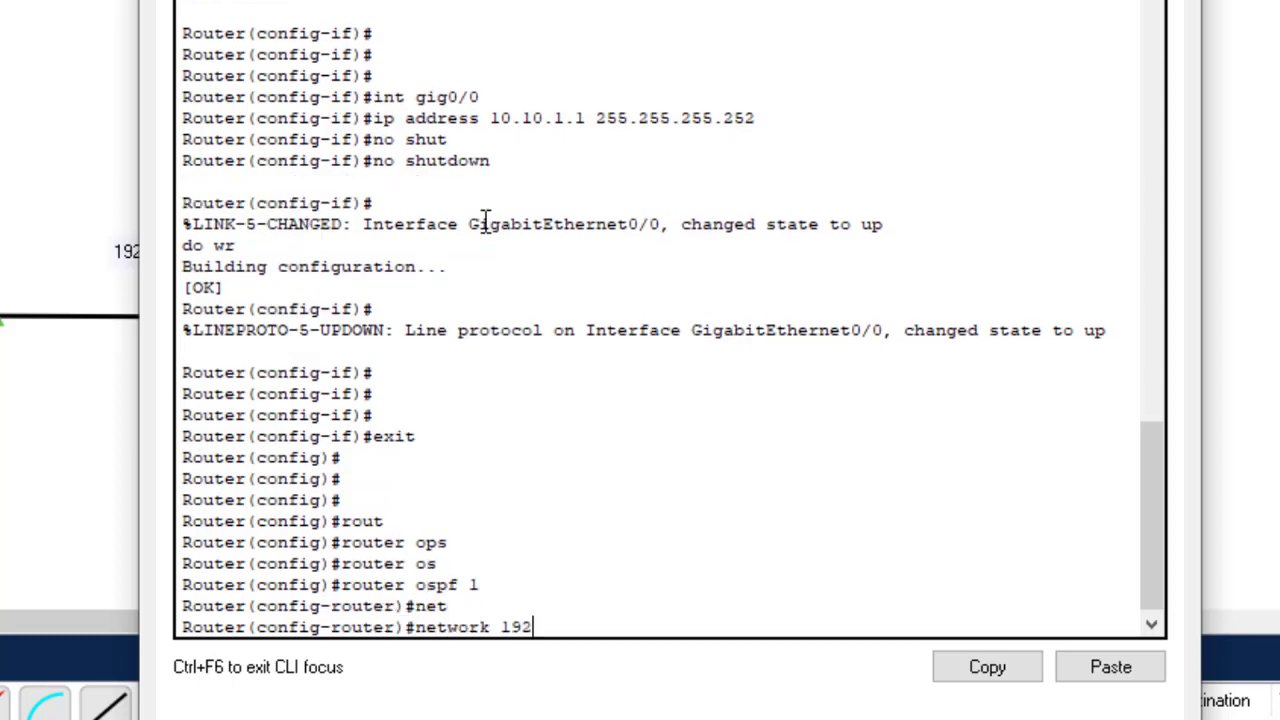
type(".168.1.0 0.0.0.255")
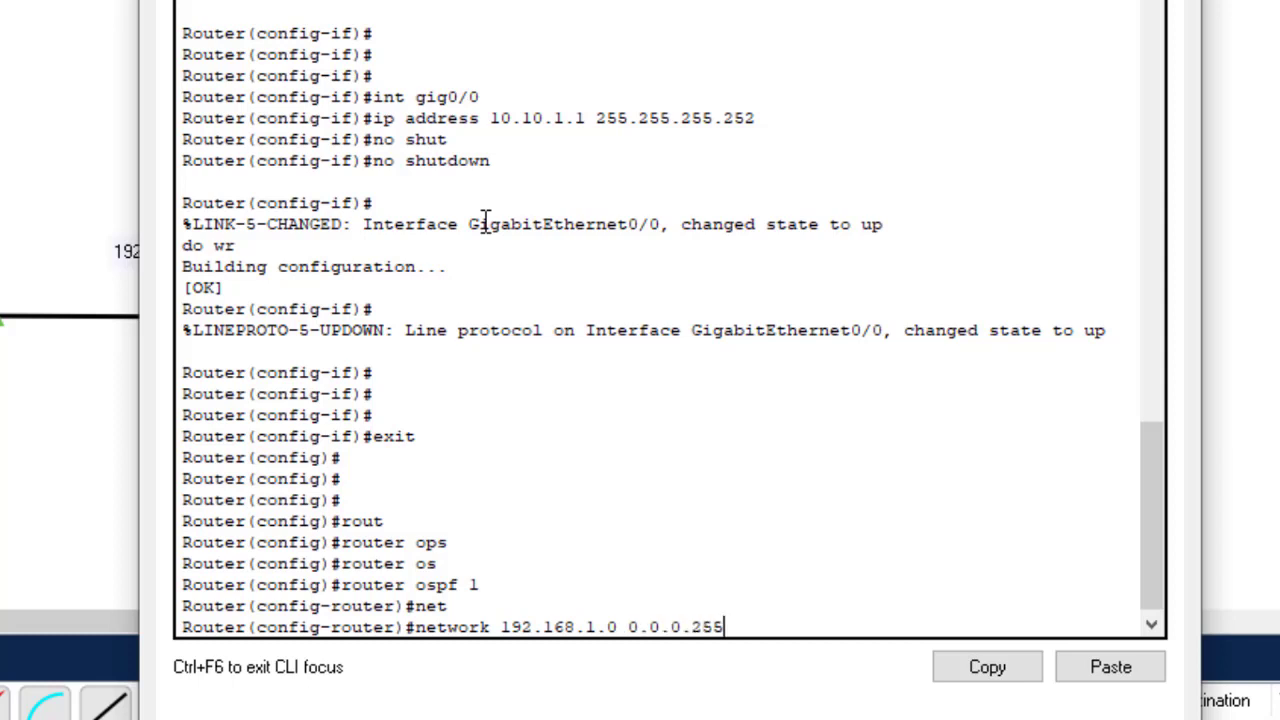
type(" are")
key("Tab")
type("0")
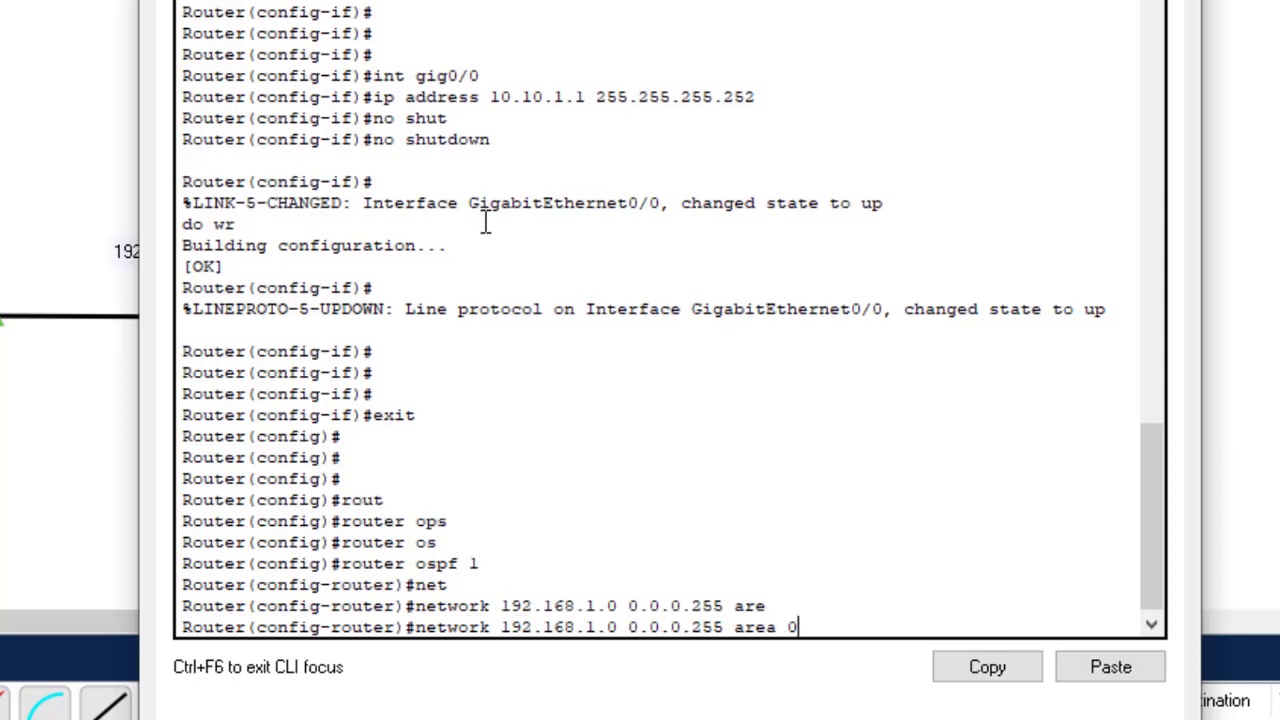
key("Return")
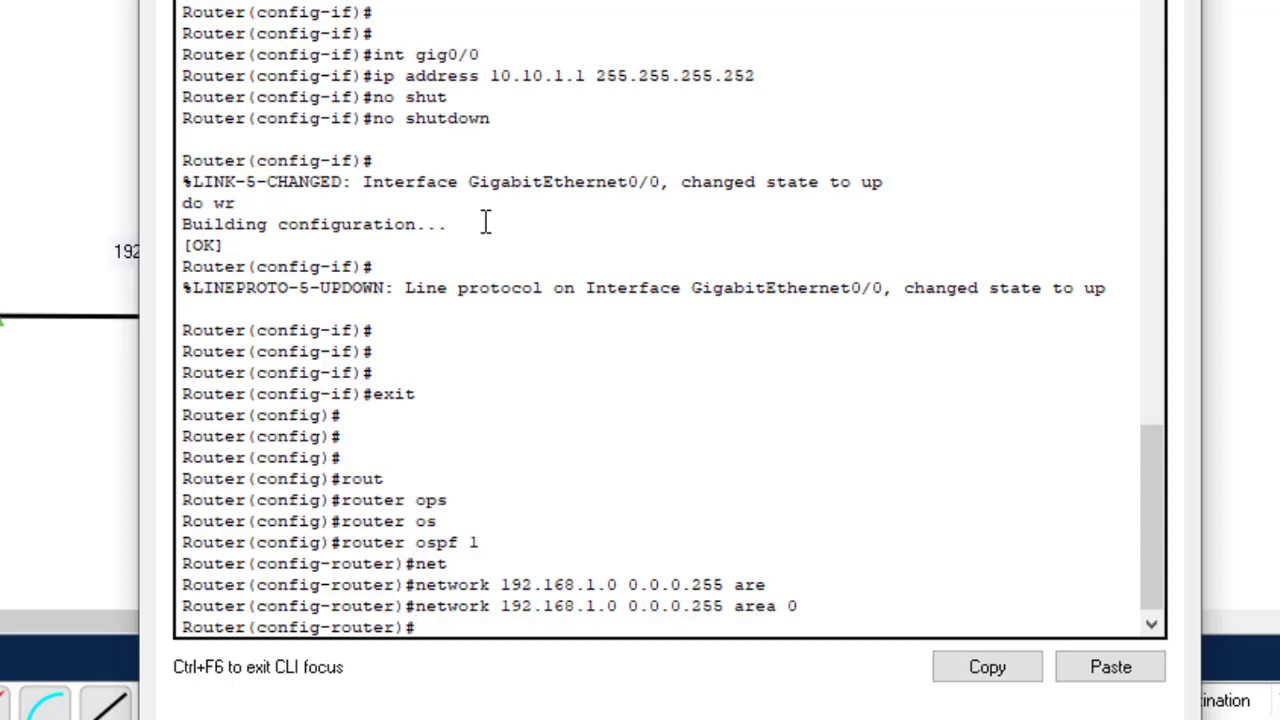
Reuse R1's previous network command to advertise 10.10.1.0 with wildcard mask 0.0.0.3 in area 0.
key("Up")
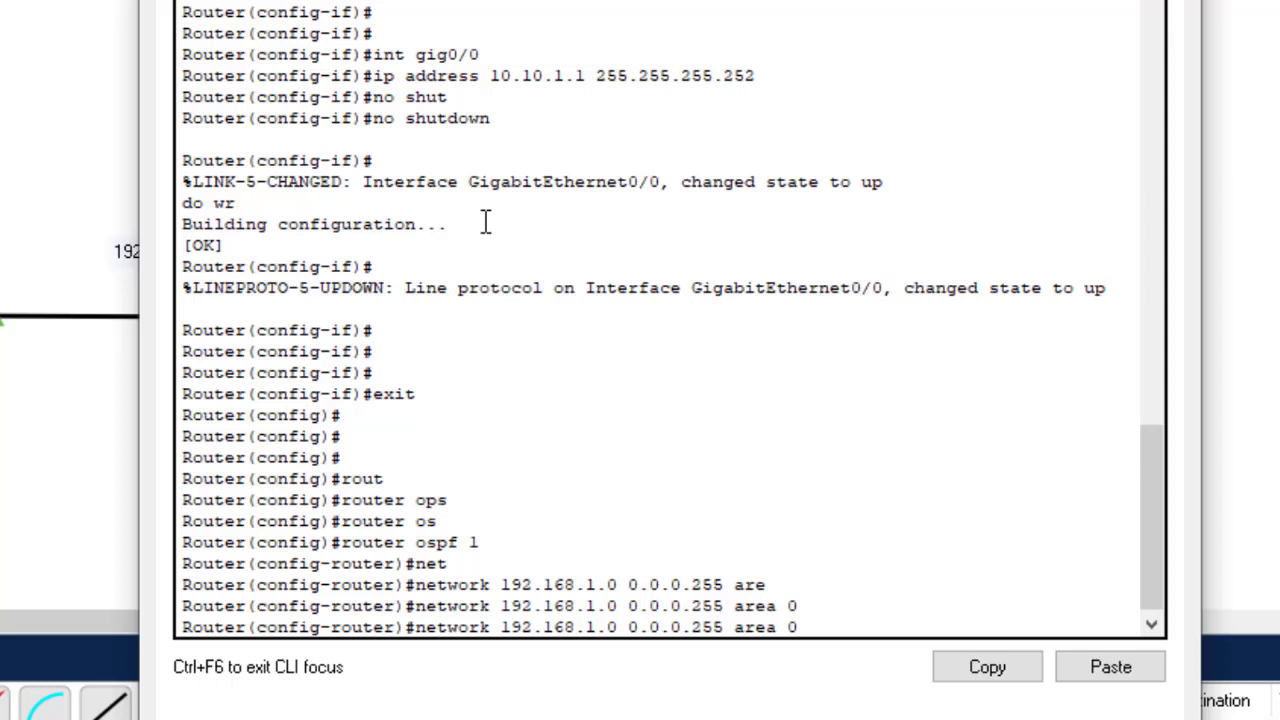
key("Left")
key("Left")
key("Left")
key("Left")
key("Left")
key("Left")
key("Left")
key("BackSpace")
key("BackSpace")
key("BackSpace")
key("BackSpace")
key("BackSpace")
key("BackSpace")
key("BackSpace")
key("BackSpace")
key("BackSpace")
key("BackSpace")
key("BackSpace")
key("BackSpace")
key("BackSpace")
key("BackSpace")
key("BackSpace")
key("BackSpace")
key("BackSpace")
key("BackSpace")
key("BackSpace")
key("BackSpace")
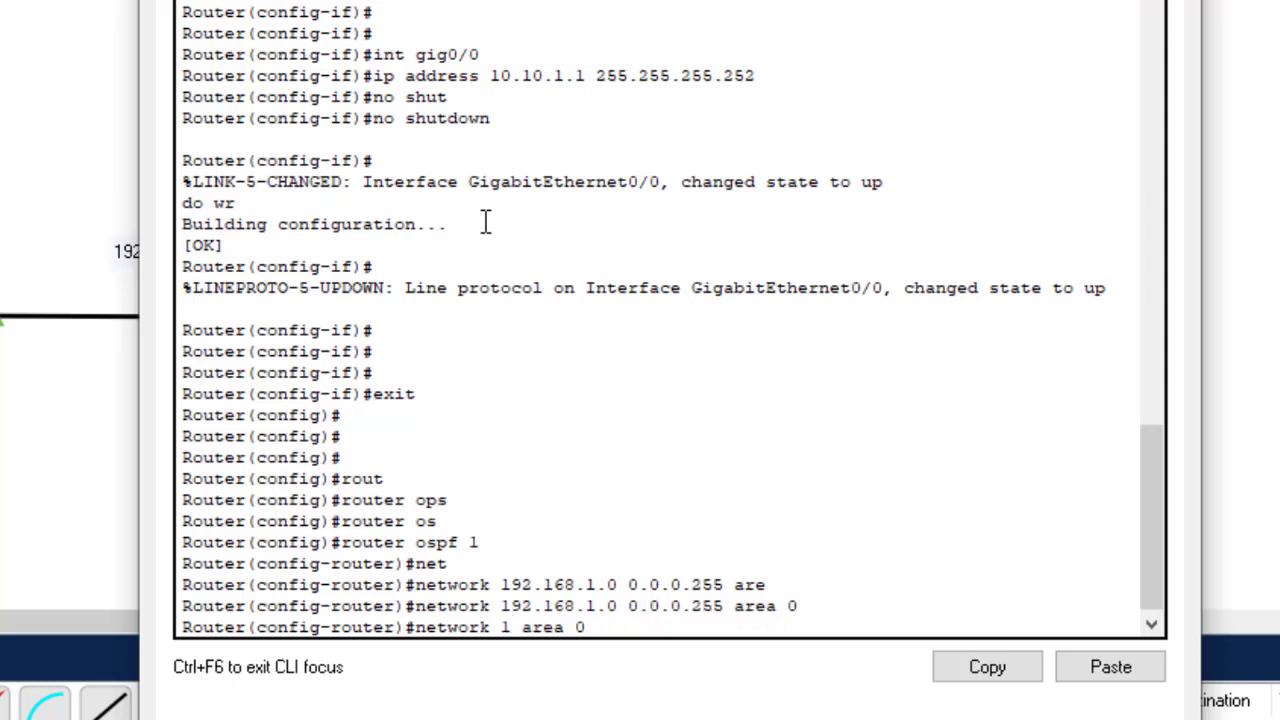
type("0")
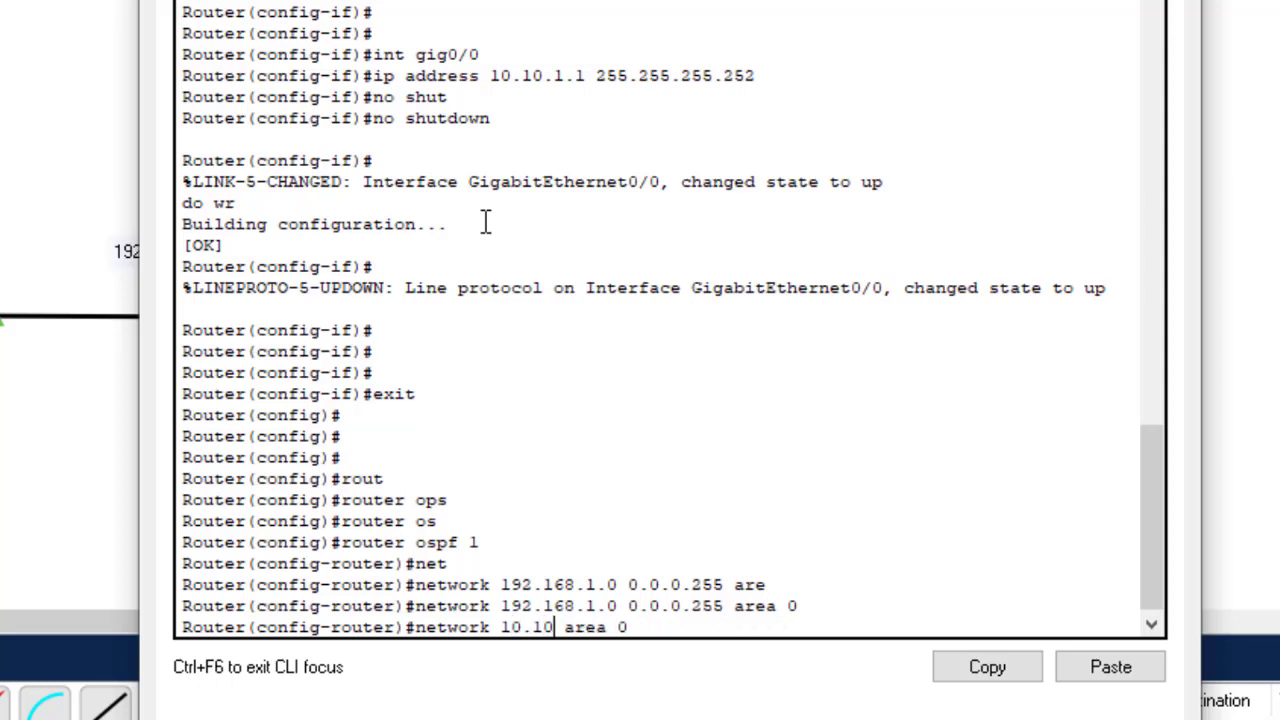
type(".10.1.0")
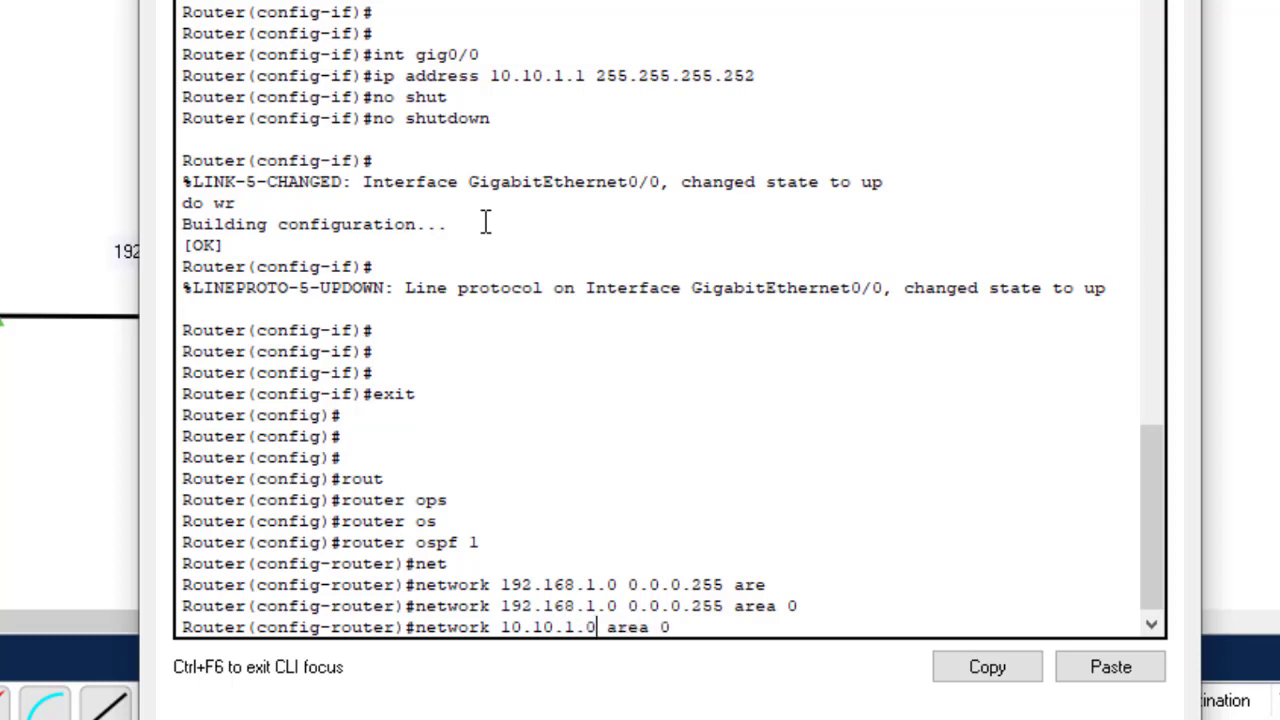
type(" 0.0 ")
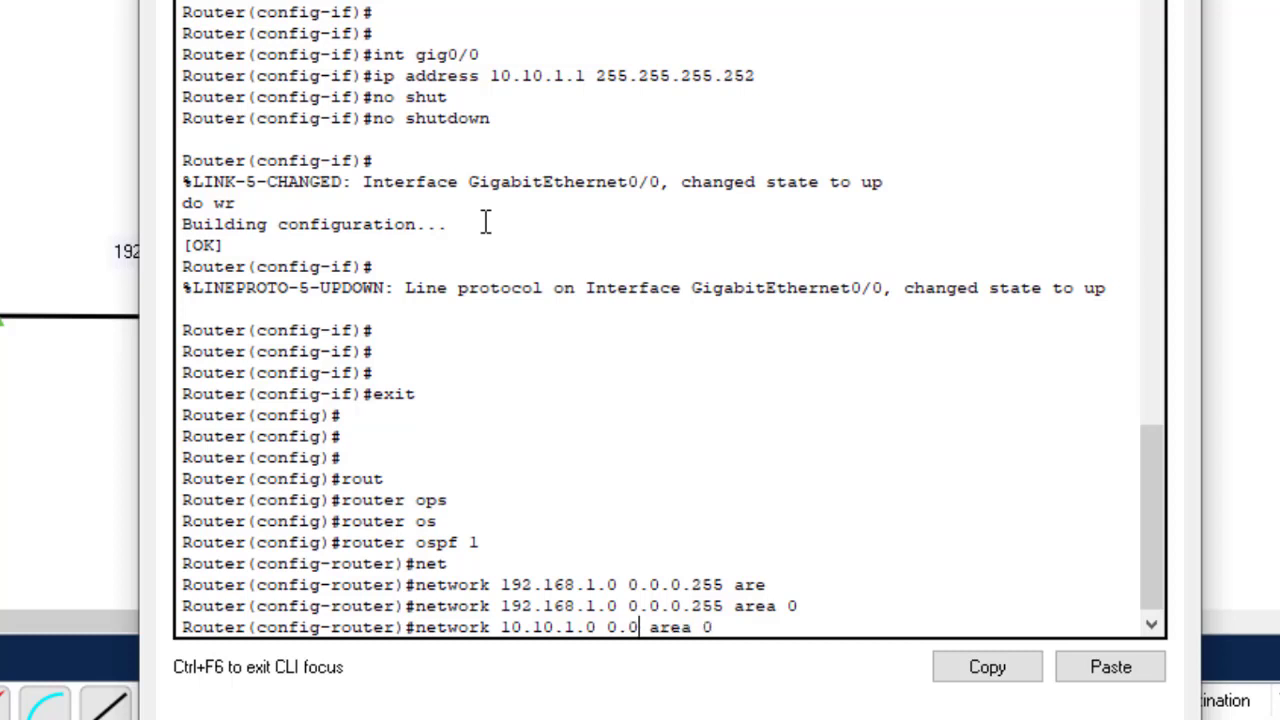
type(".0.3")
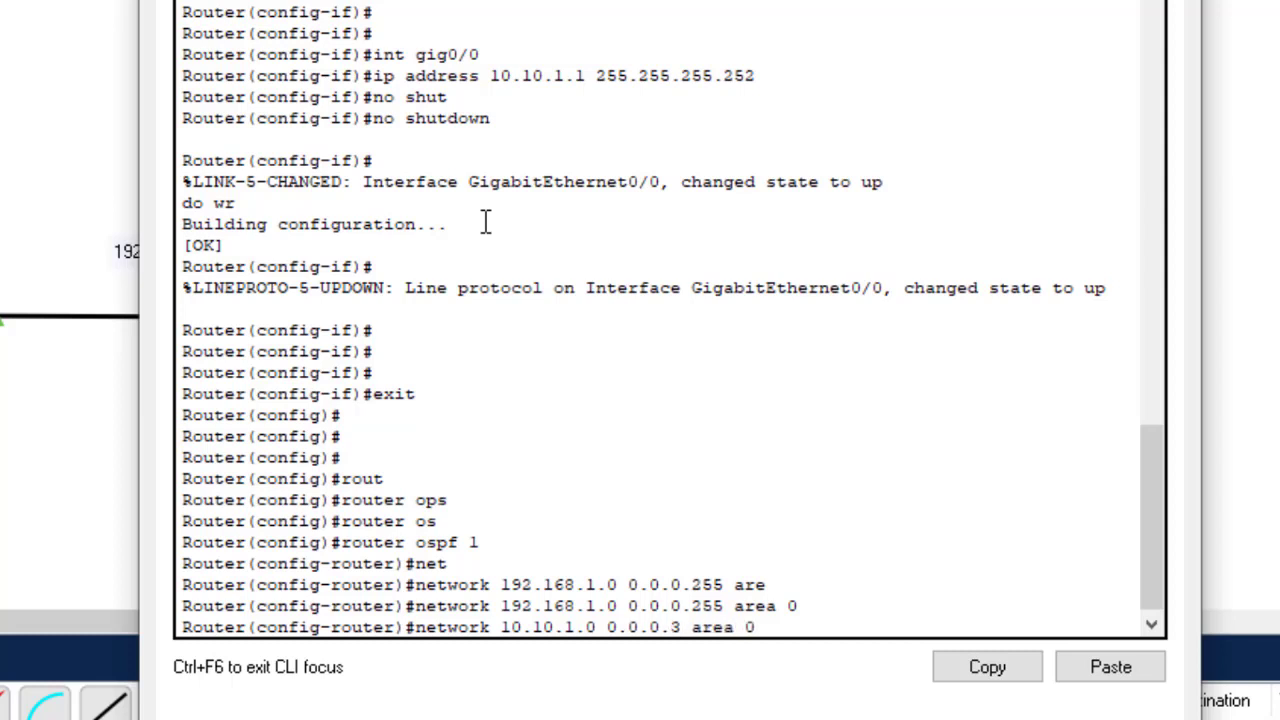
key("Return")
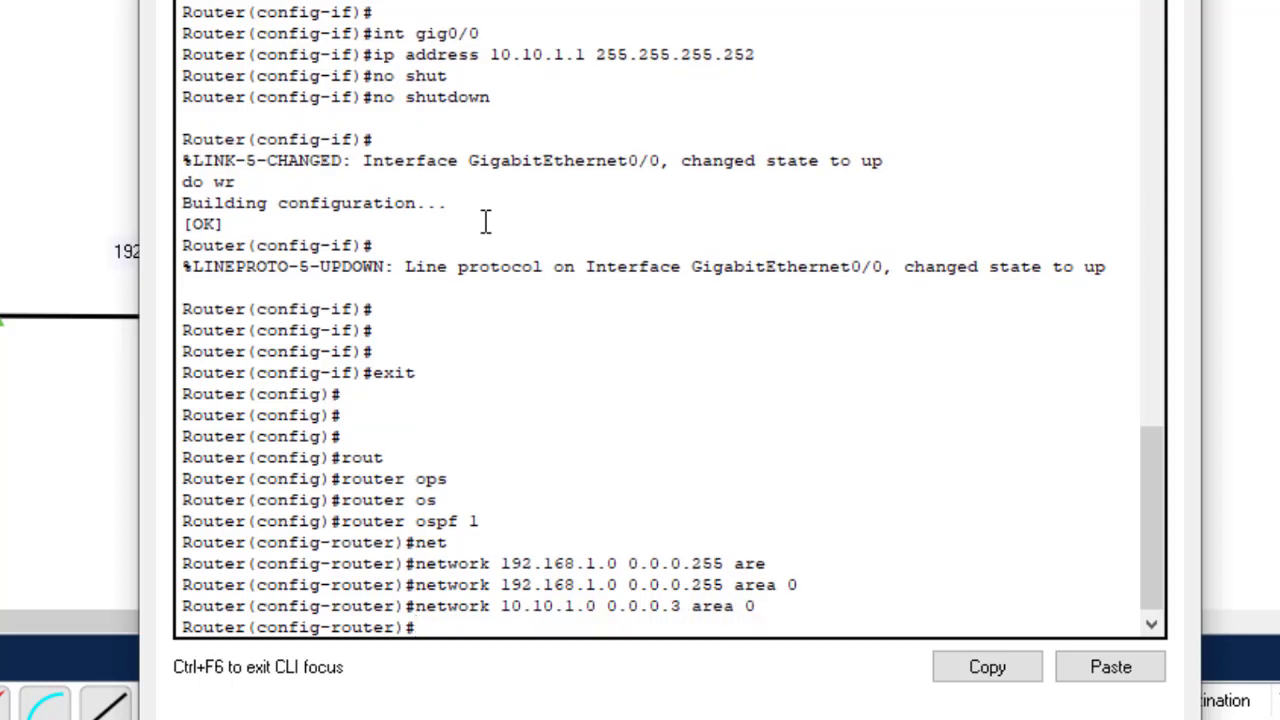
Save R1's configuration with "do wr" and close its window.
type("do wr")
key("Return")
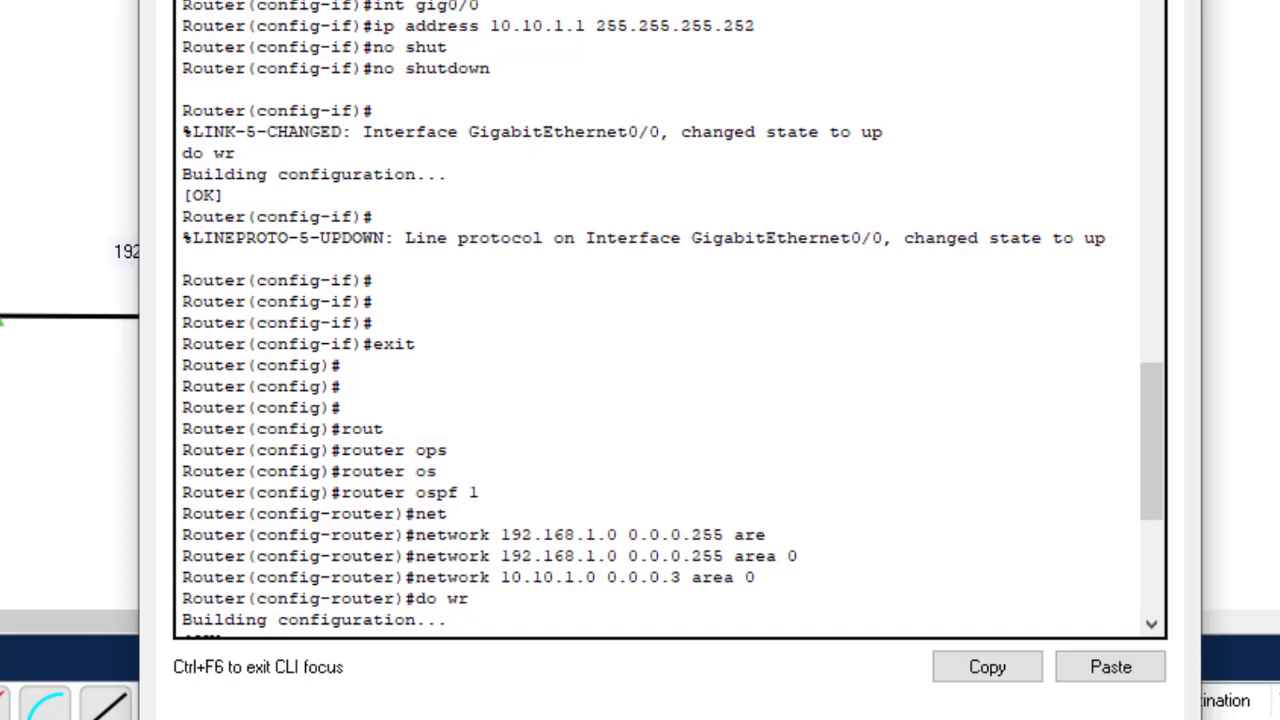
key("alt+F4")
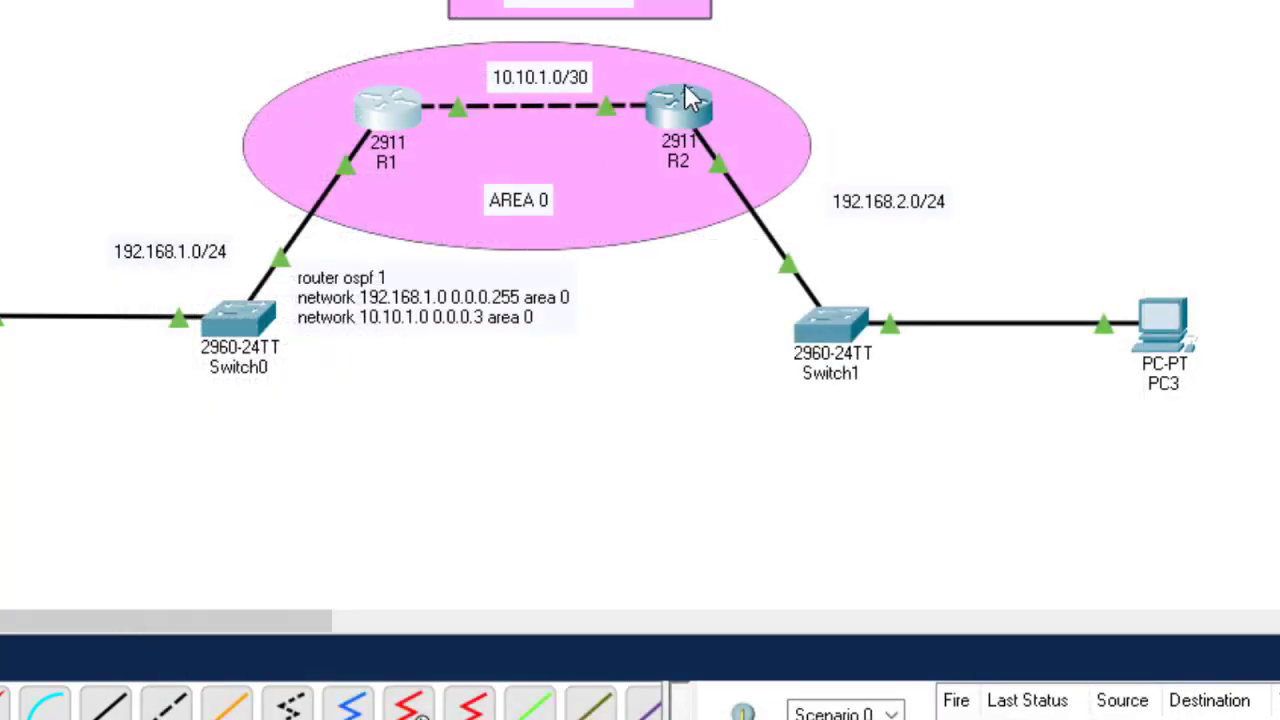
Open R2's command line and exit interface configuration to global configuration mode.
left_click(683, 110)
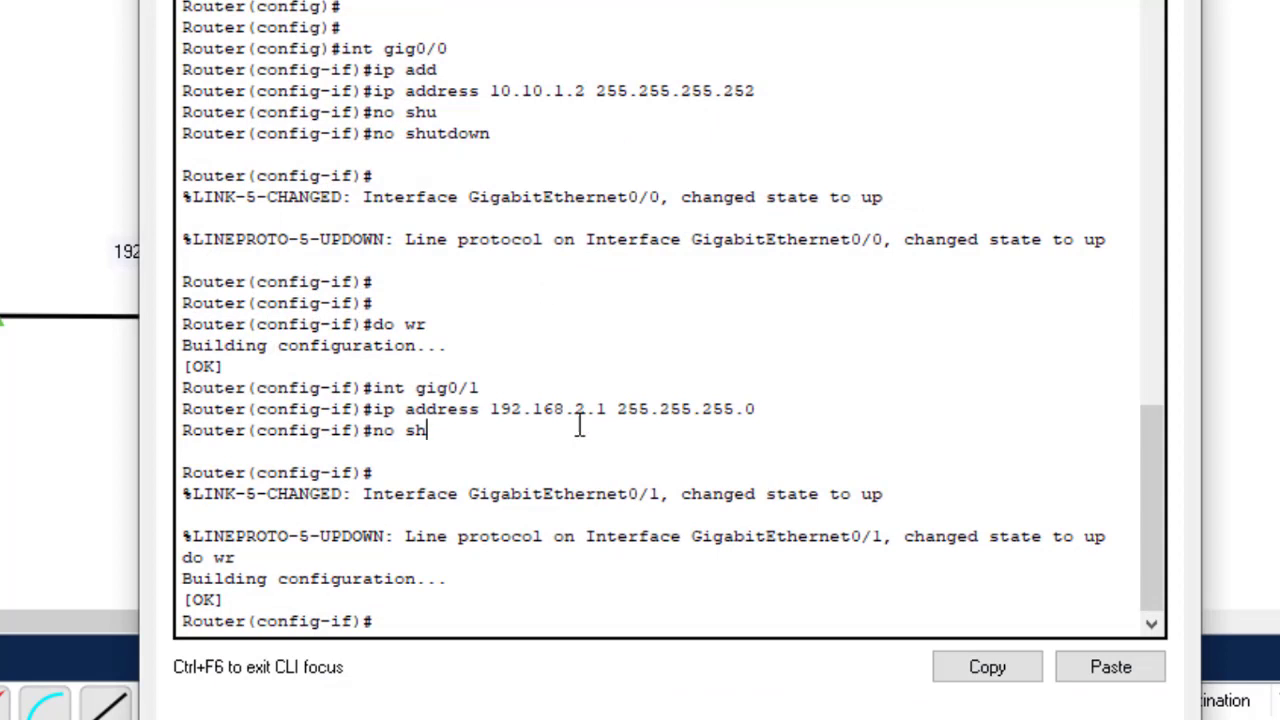
key("Return")
key("Return")
type("exit")
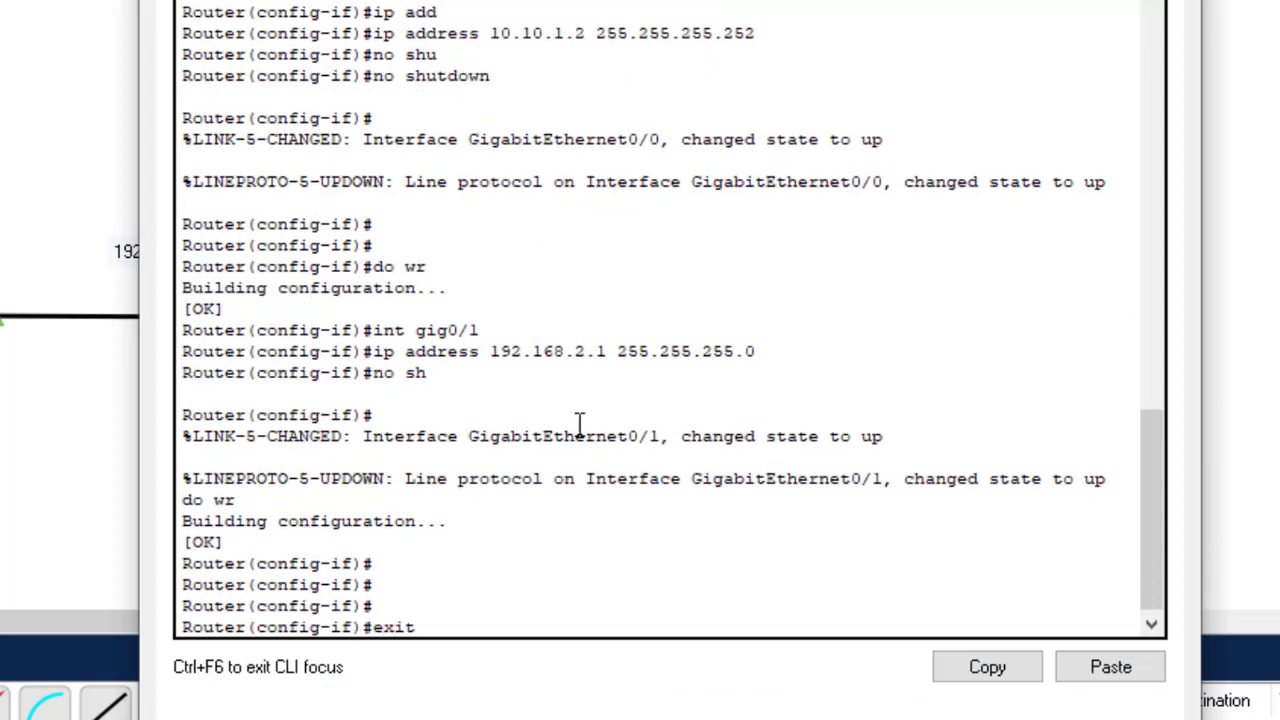
key("Return")
key("Return")
key("Return")
Start OSPF routing process 1 on R2.
type("rout")
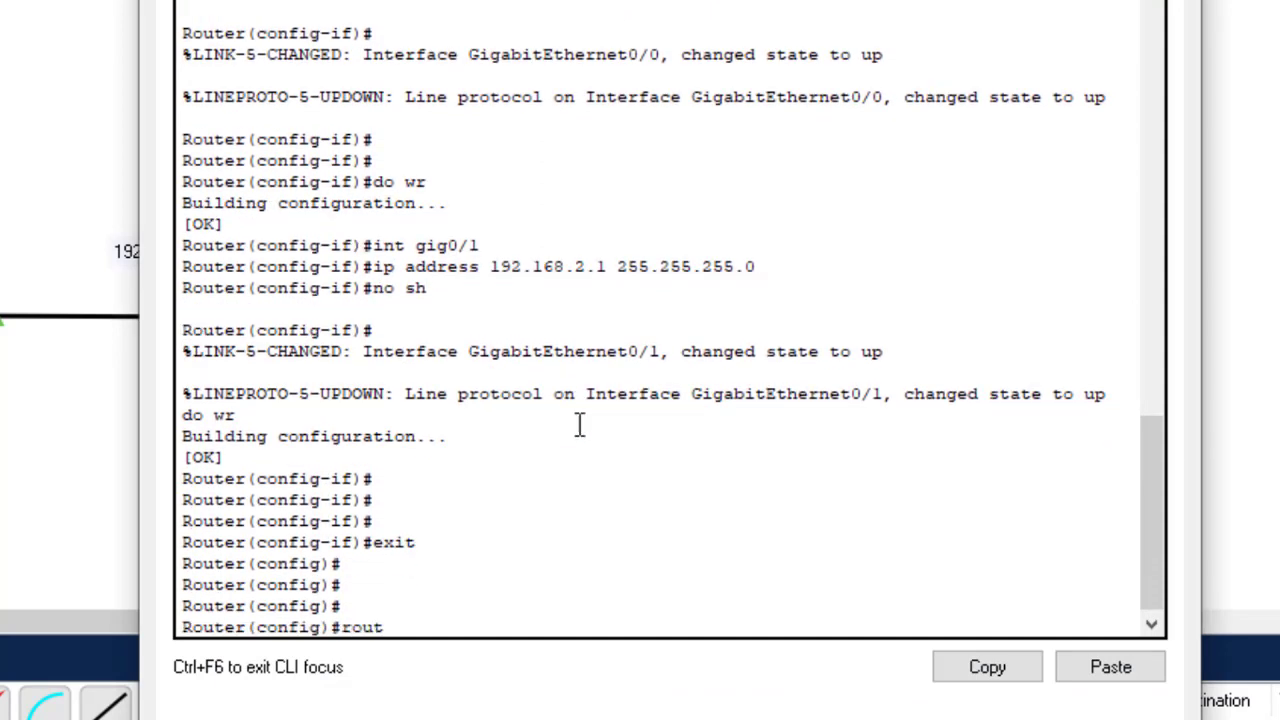
key("Tab")
type("os")
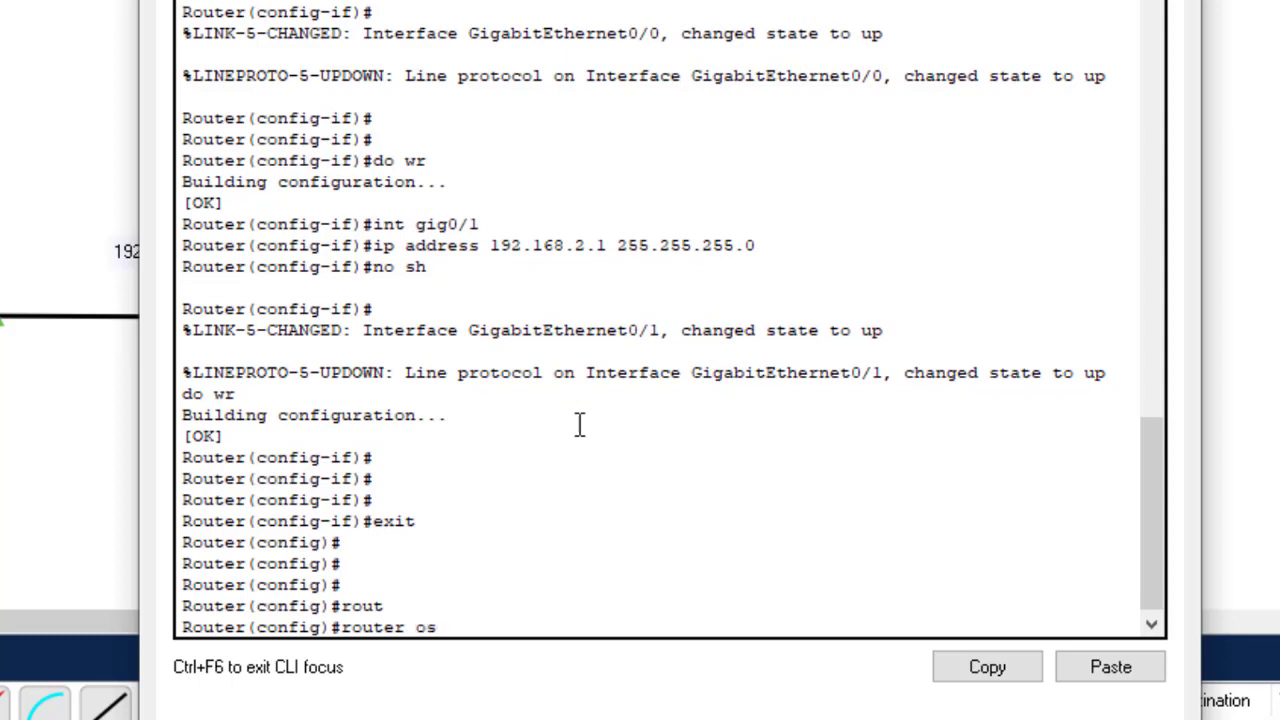
key("Tab")
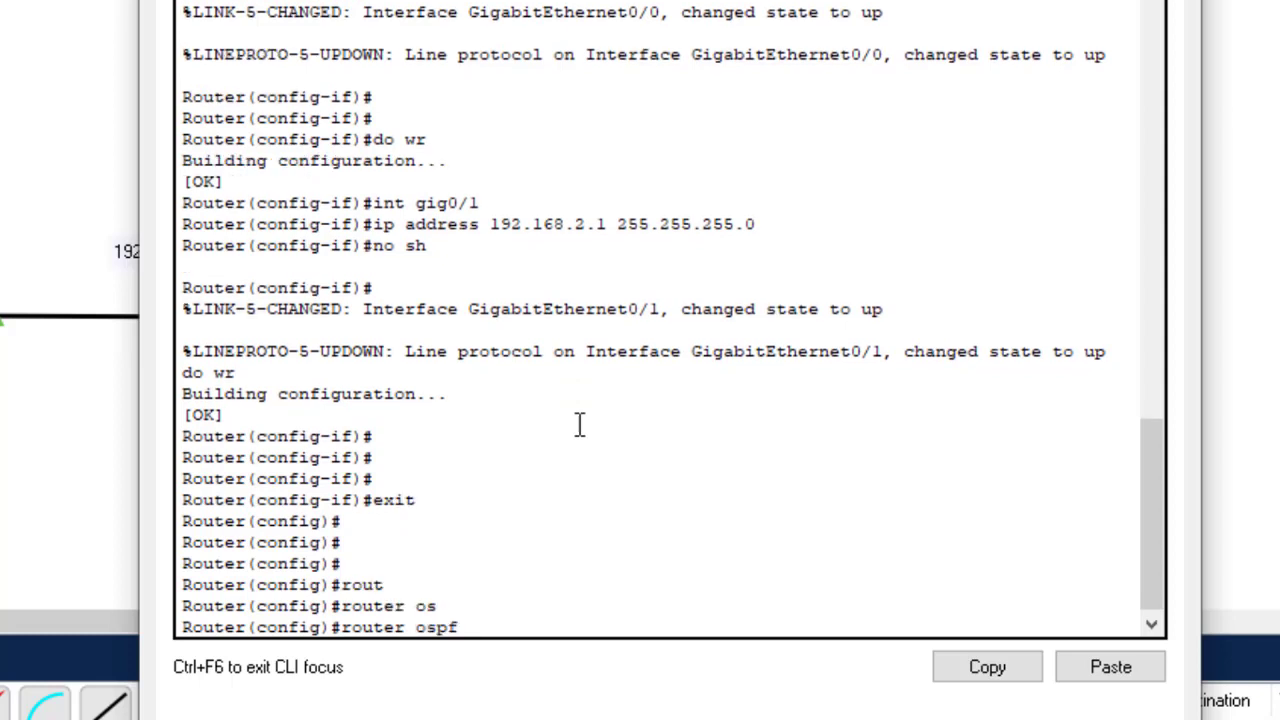
type("1")
key("Return")
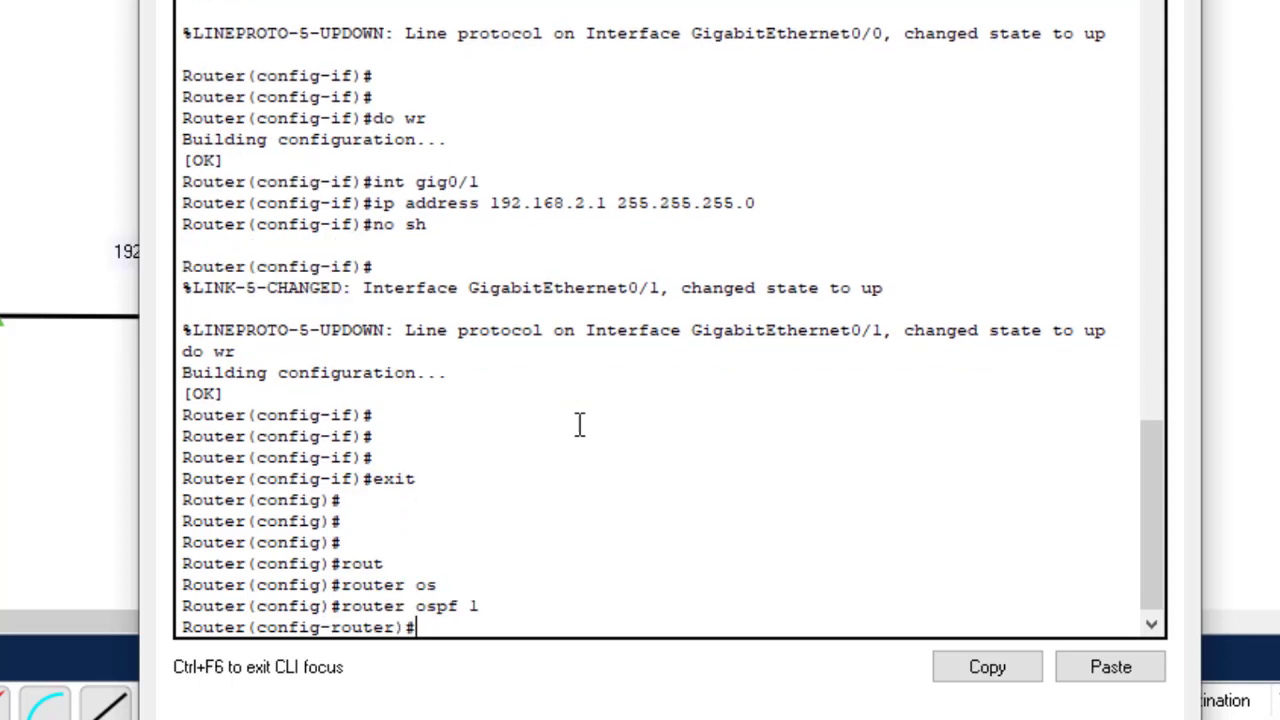
Advertise network 192.168.2.0 with wildcard mask 0.0.0.255 in OSPF area 0 on R2.
type("netw")
key("Tab")
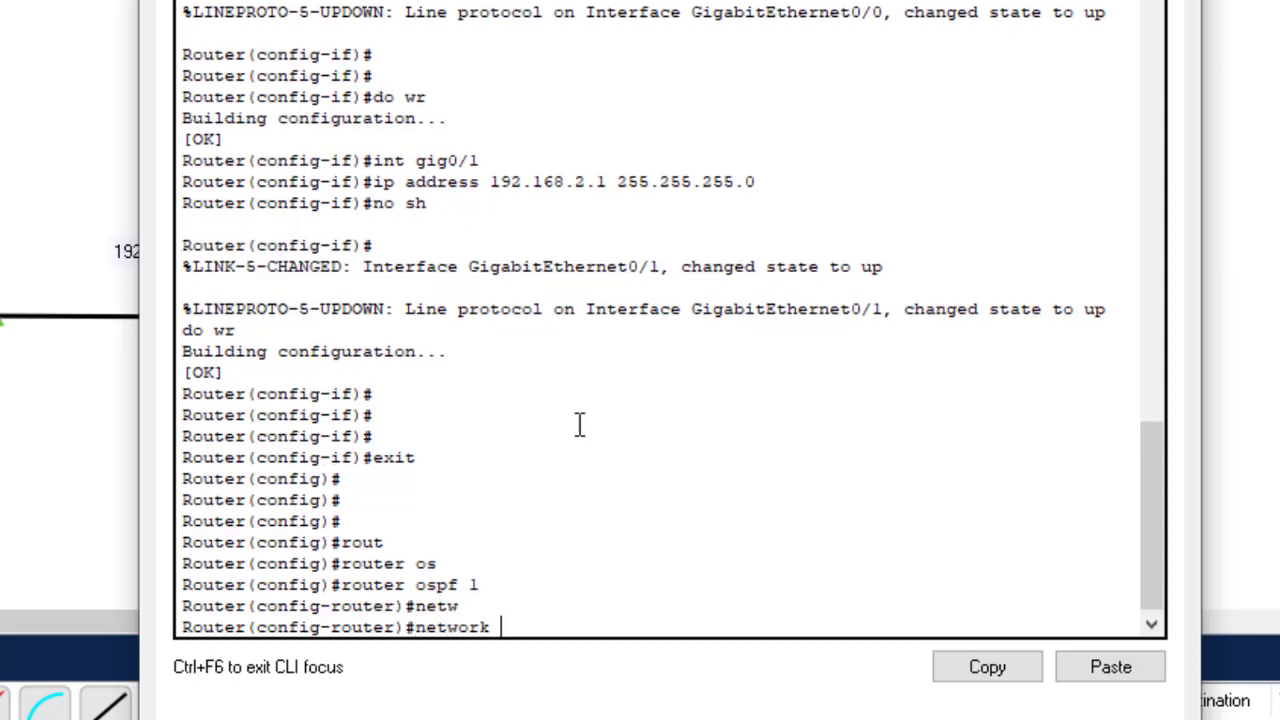
type("192.168.2.")
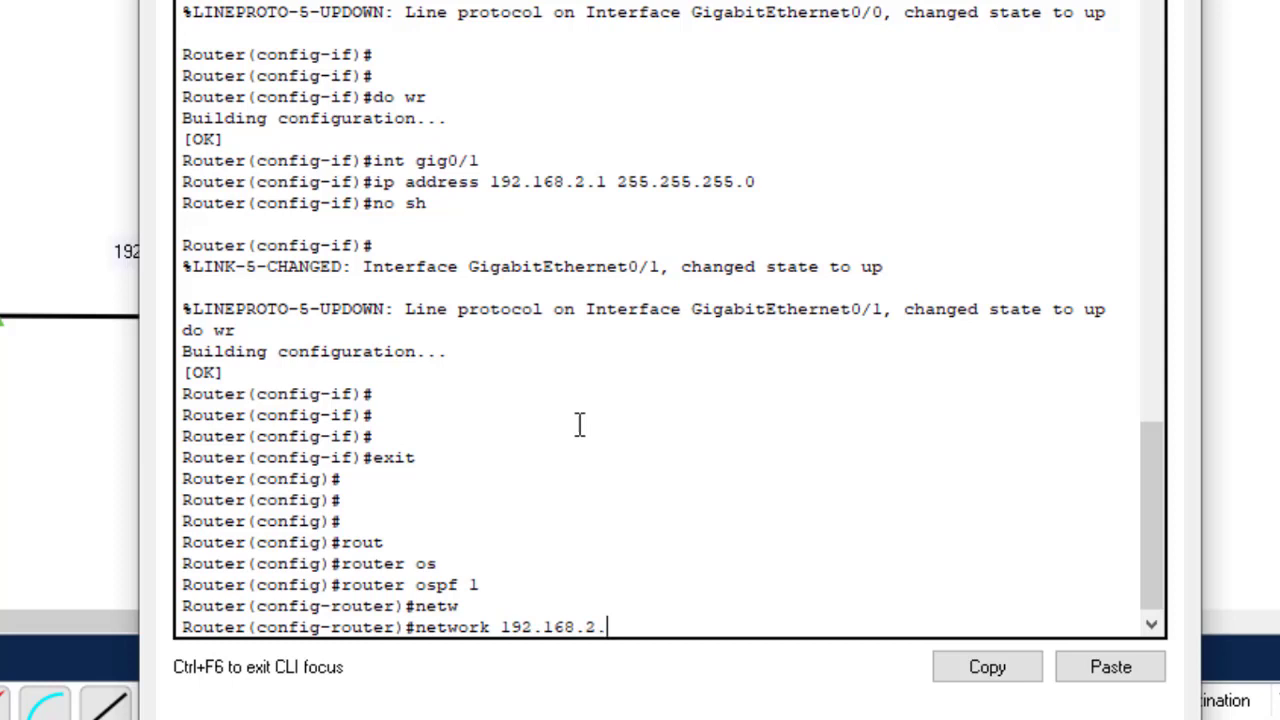
type("0 0.0.0.255 area")
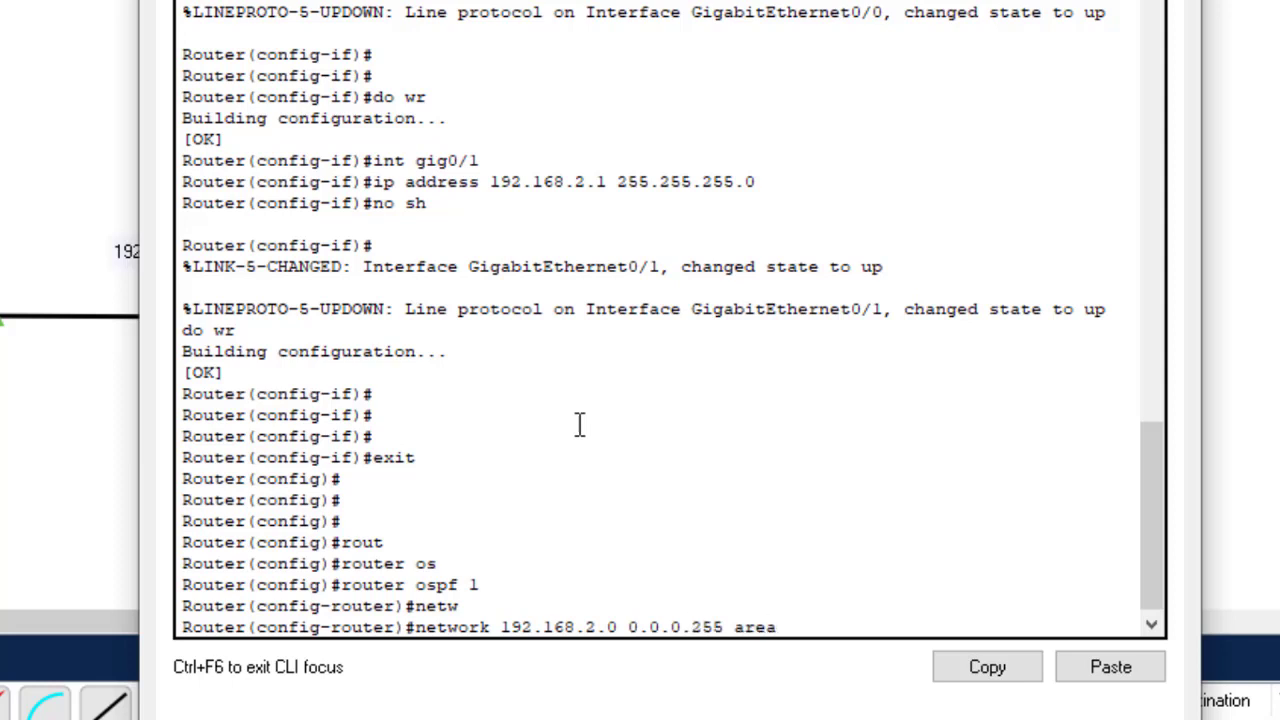
type(" 0")
left_click_drag(803, 0, 677, 374)
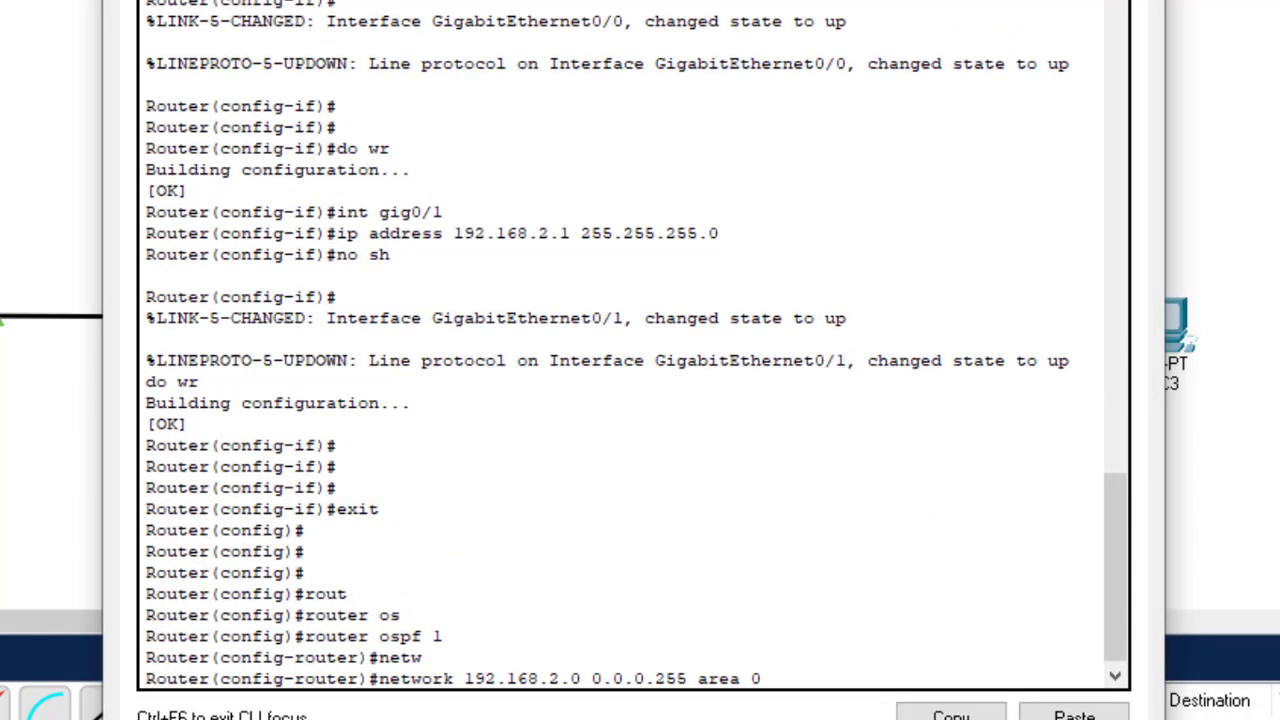
key("Return")
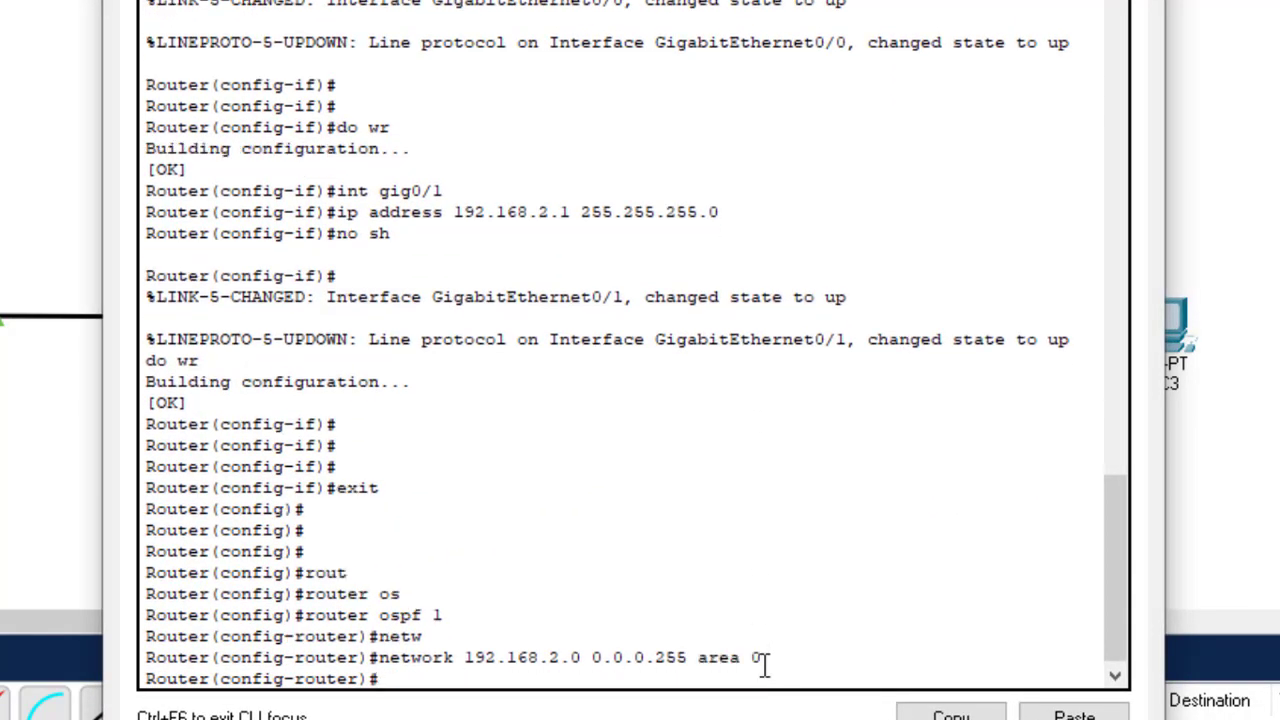
Reuse R2's previous network command to advertise 10.10.1.0 with wildcard mask 0.0.0.3 in area 0.
key("Up")
key("Left")
key("Left")
key("Left")
key("Left")
key("Left")
key("Left")
key("Left")
key("Left")
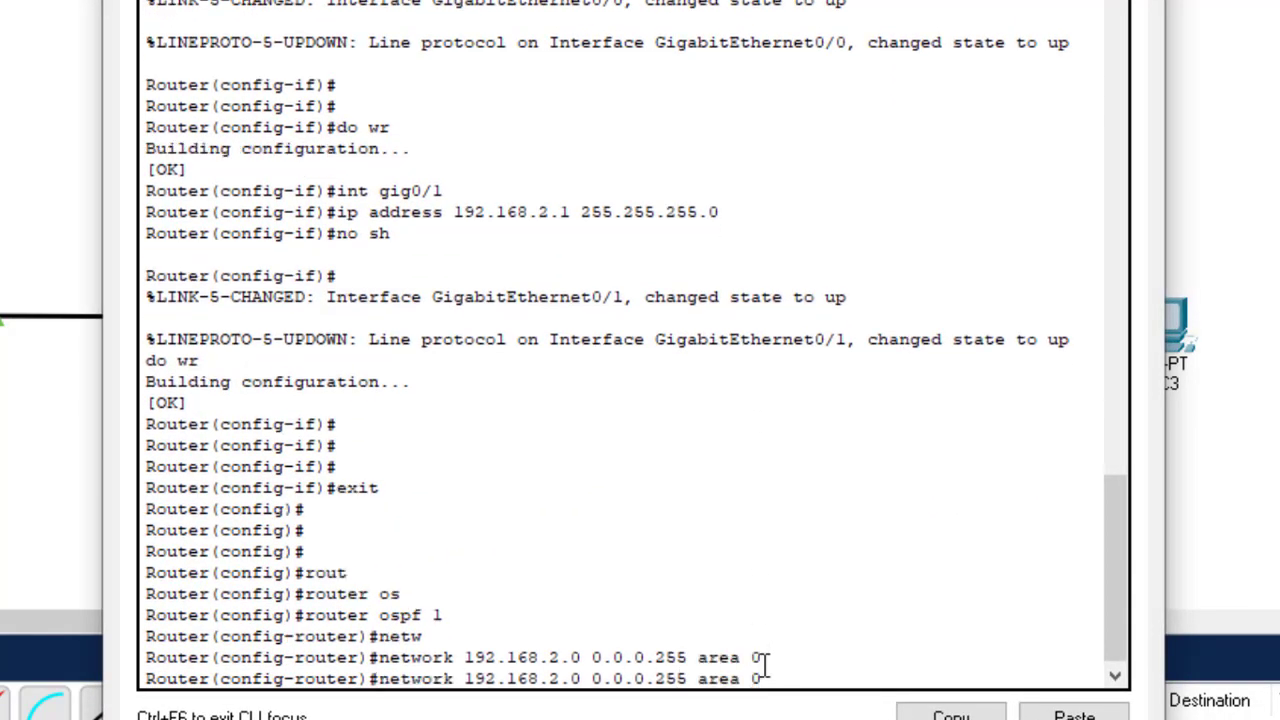
key("BackSpace")
key("BackSpace")
key("BackSpace")
key("BackSpace")
key("BackSpace")
key("BackSpace")
key("BackSpace")
key("BackSpace")
key("BackSpace")
key("BackSpace")
key("BackSpace")
key("BackSpace")
key("BackSpace")
key("BackSpace")
key("BackSpace")
key("BackSpace")
key("BackSpace")
key("BackSpace")
key("BackSpace")
key("BackSpace")
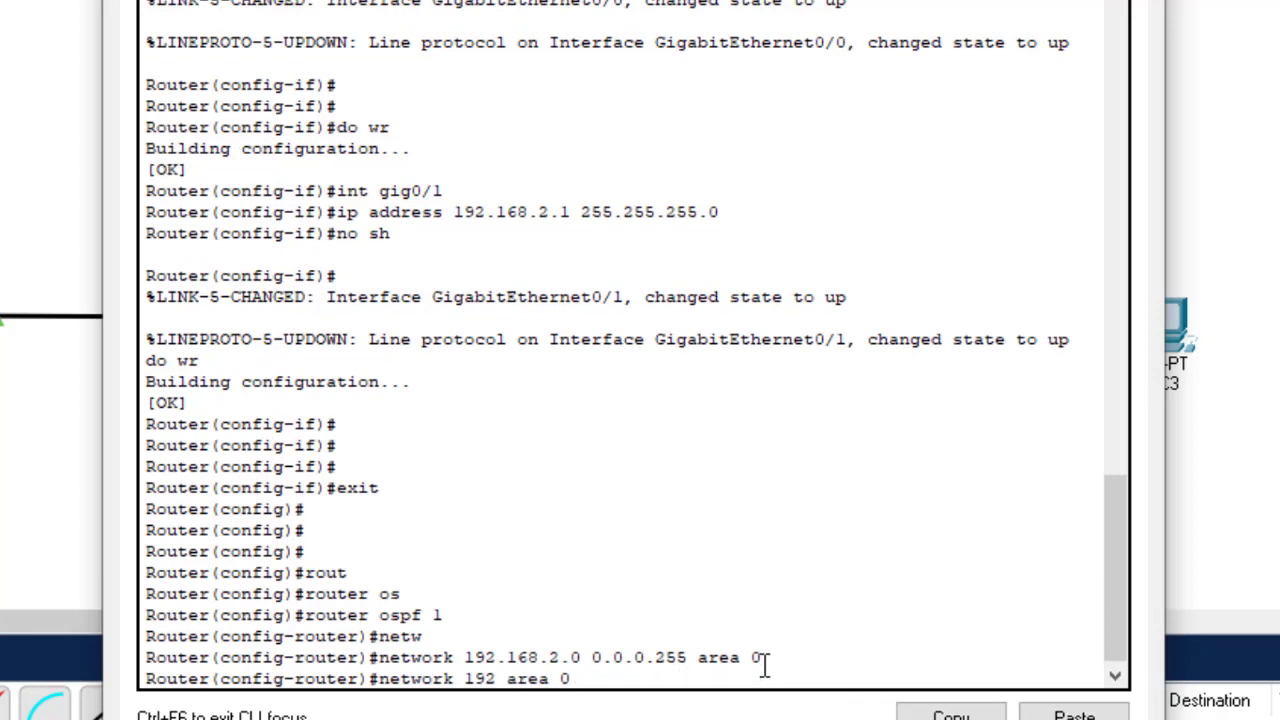
type("0.10.")
type("1.0")
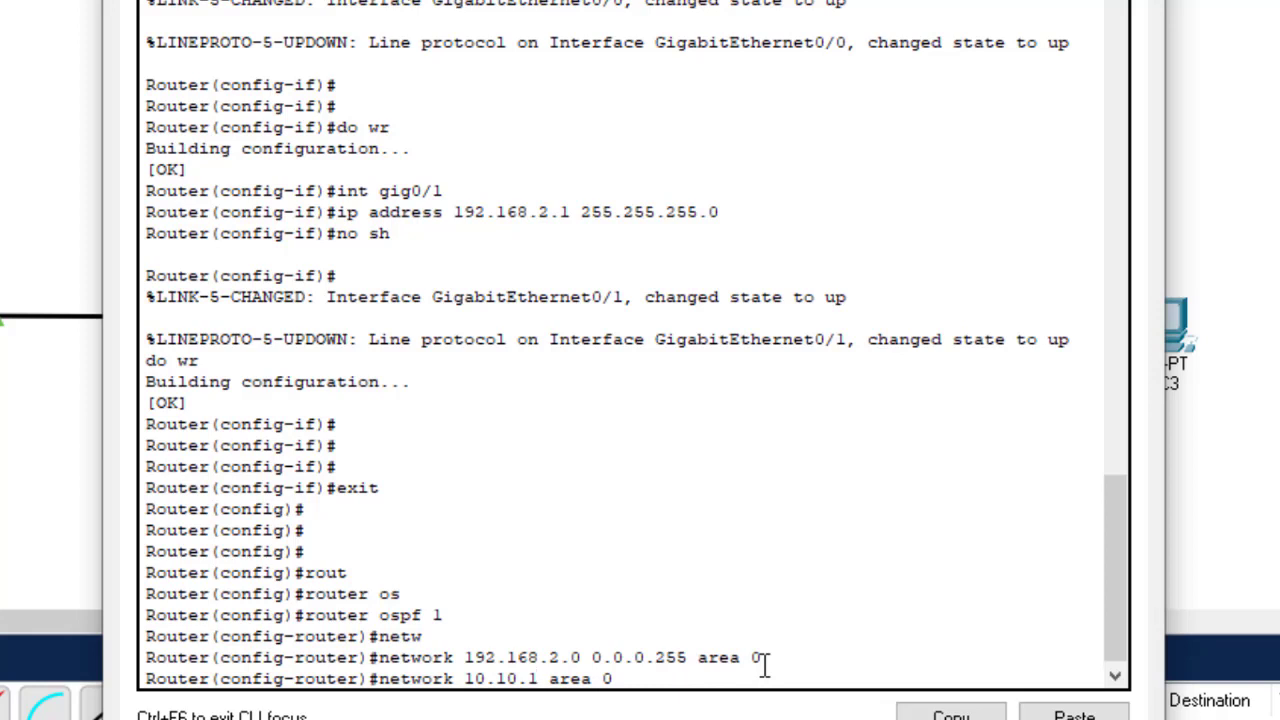
type(" 0.0.0.")
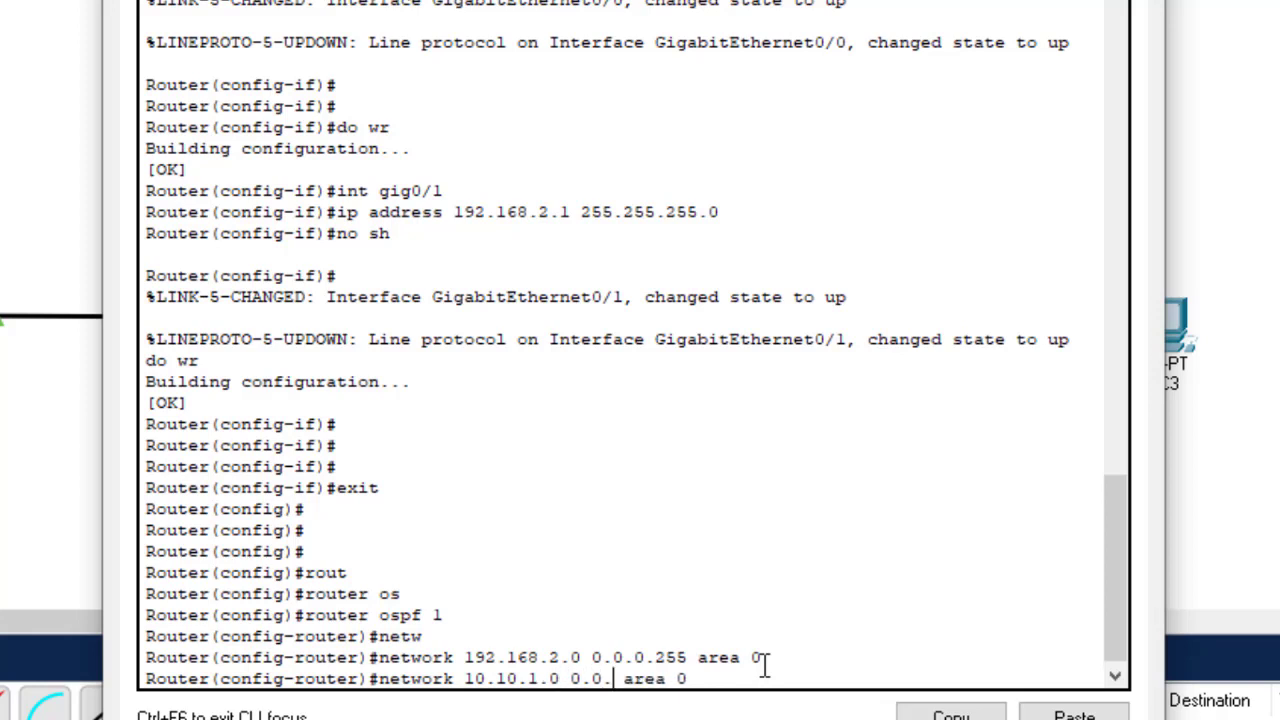
type("3")
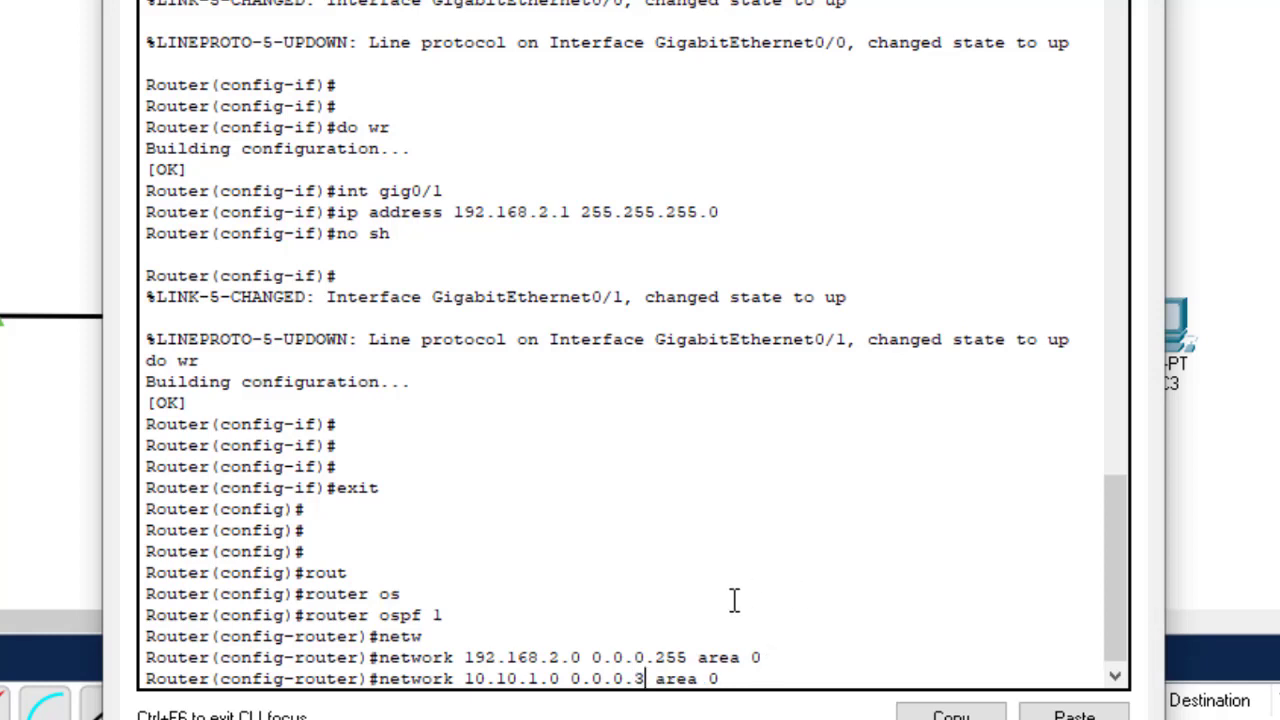
left_click(628, 678)
left_click(645, 678)
type("area 0")
key("Return")
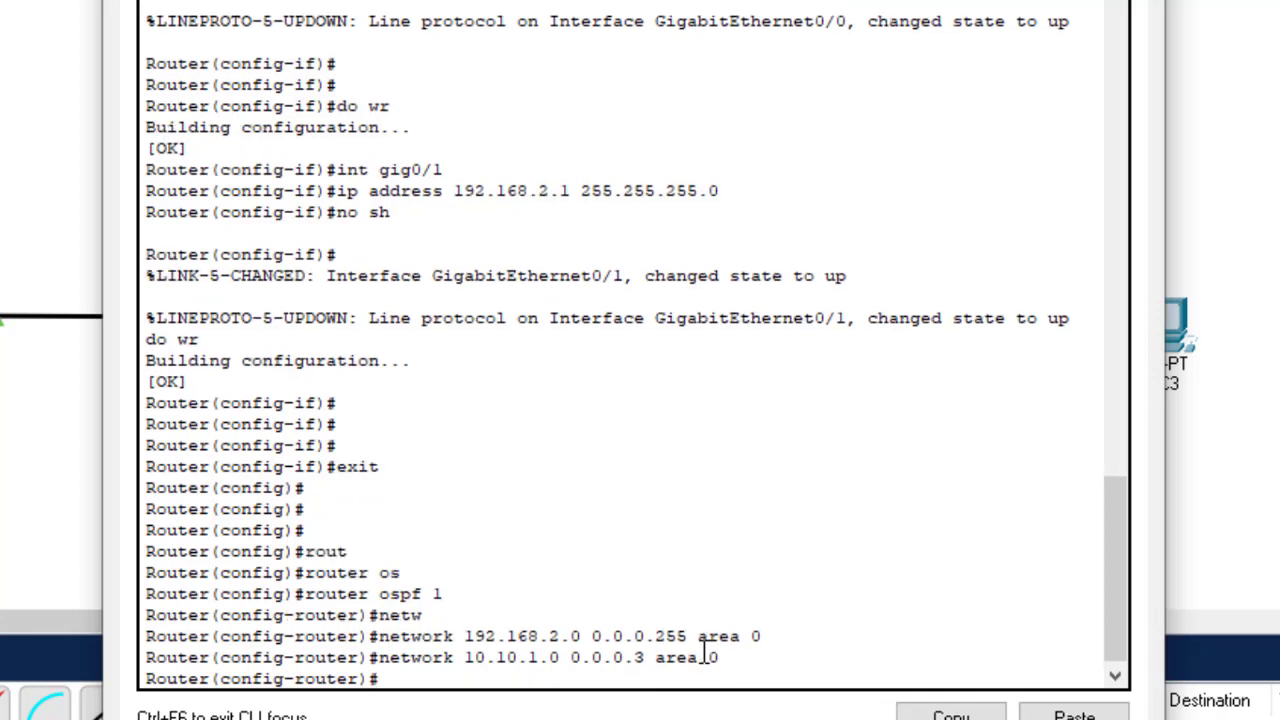
Save R2's configuration with "do wr" and display the startup configuration with "do sh start".
type("do wr")
key("Return")
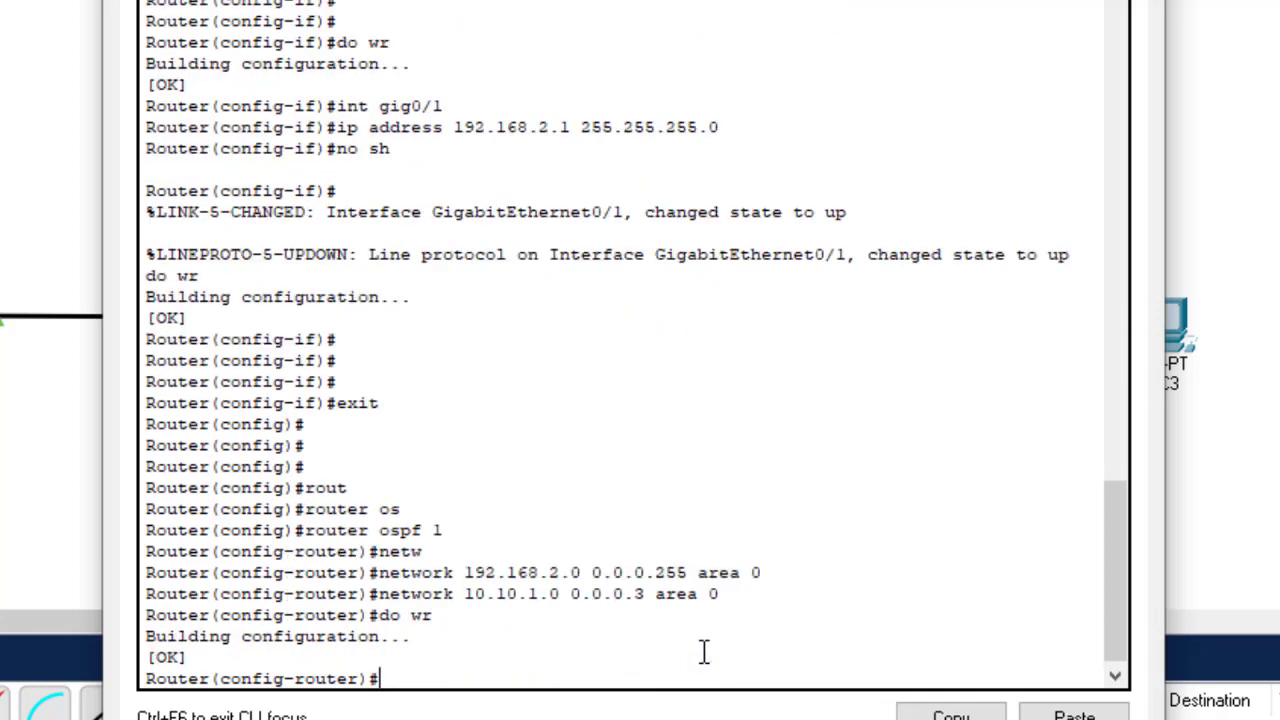
type("do sh start")
key("Return")
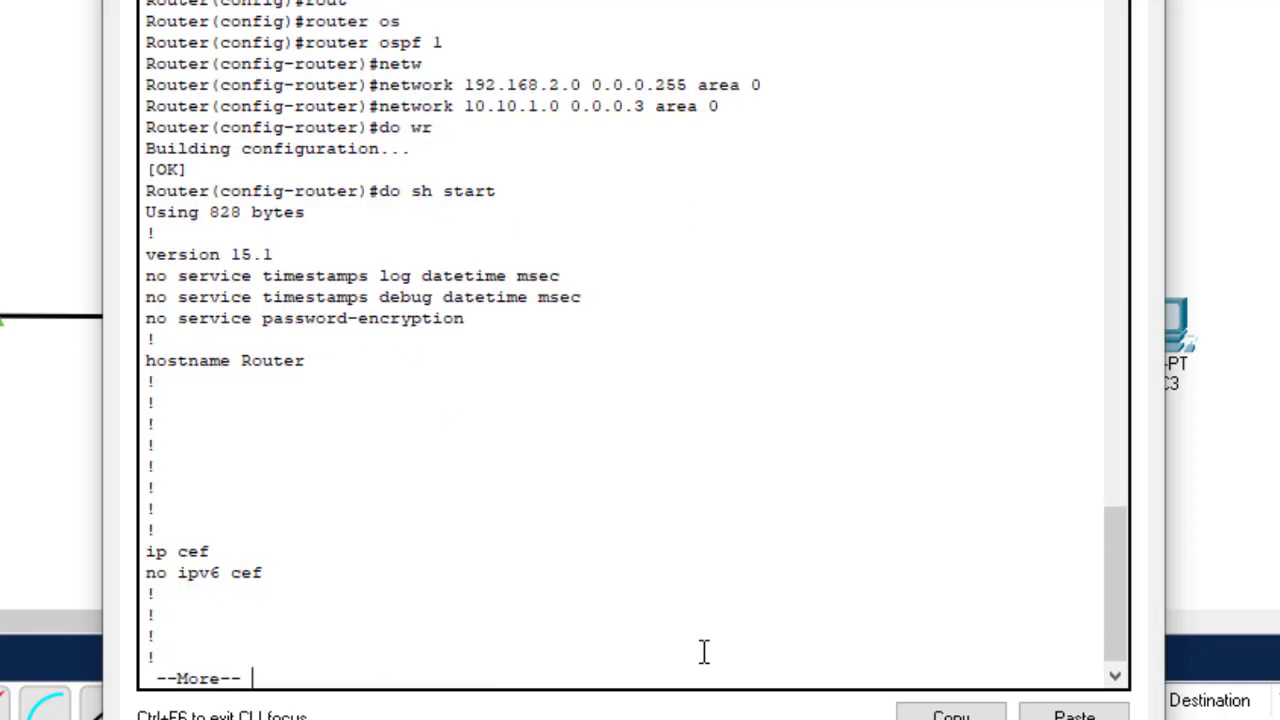
Page through R2's startup configuration and examine the network statements under OSPF process 1.
key("Return")
key("Return")
key("Return")
key("Return")
key("Return")
key("Return")
key("Return")
key("Return")
key("Return")
key("Return")
key("Return")
key("Return")
key("Return")
key("Return")
key("Return")
key("Return")
key("Return")
key("Return")
key("Return")
key("Return")
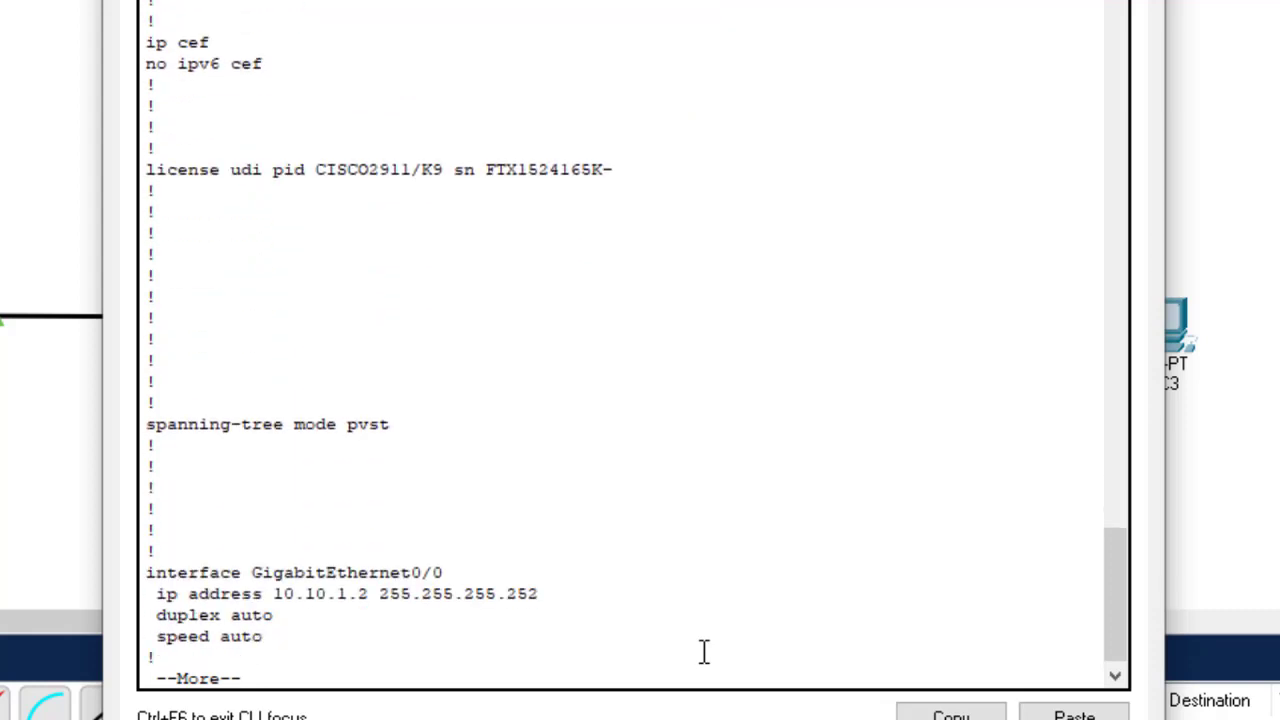
key("Return")
key("Return")
key("Return")
key("Return")
key("Return")
key("Return")
key("Return")
key("Return")
key("Return")
key("Return")
key("Return")
key("Return")
key("Return")
key("Return")
key("Return")
key("Return")
key("Return")
key("Return")
key("Return")
key("Return")
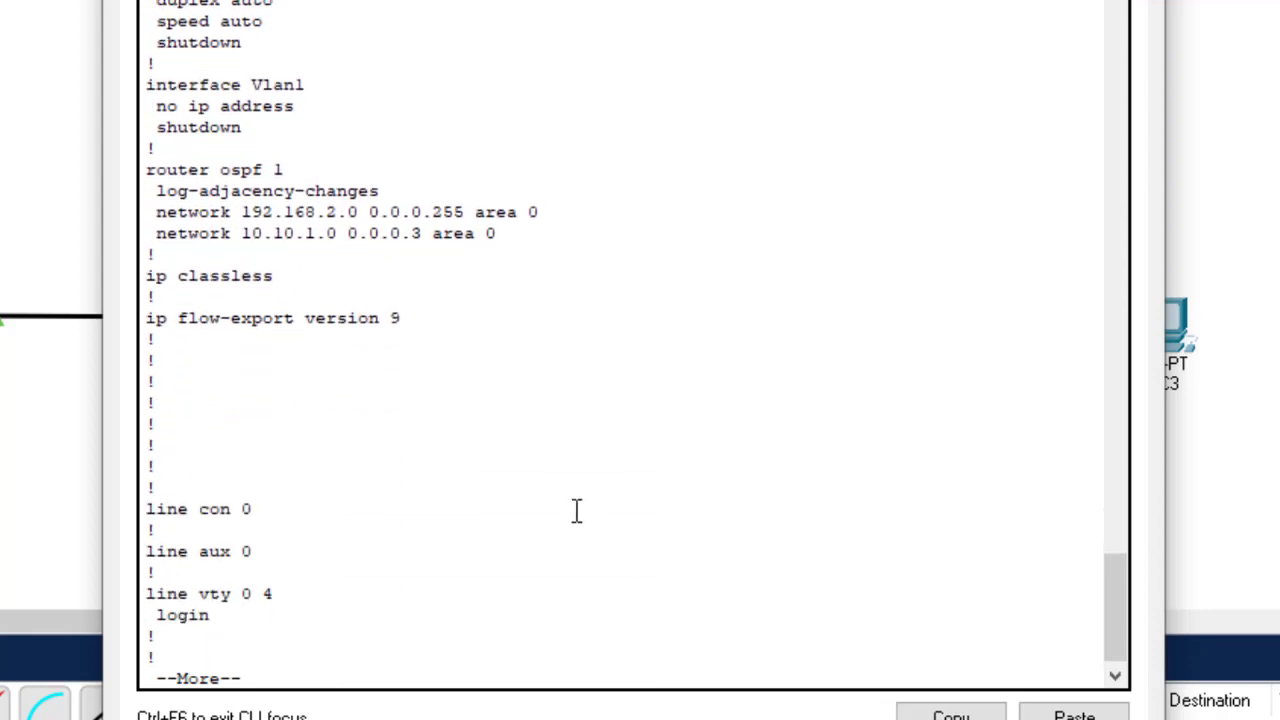
left_click_drag(153, 170, 483, 258)
left_click(549, 233)
left_click_drag(245, 212, 348, 214)
left_click_drag(246, 240, 358, 240)
left_click(578, 211)
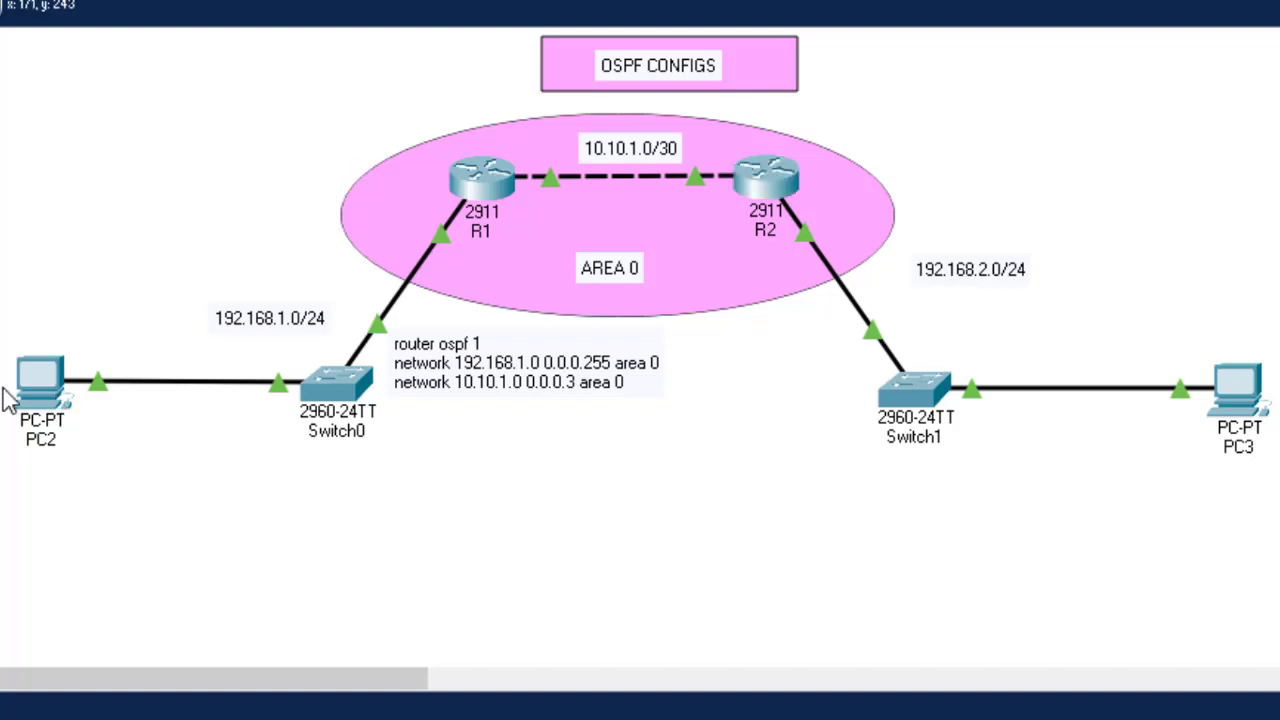
Ping 192.168.2.2 from PC2's Command Prompt to test connectivity across the OSPF routers.
left_click(38, 385)
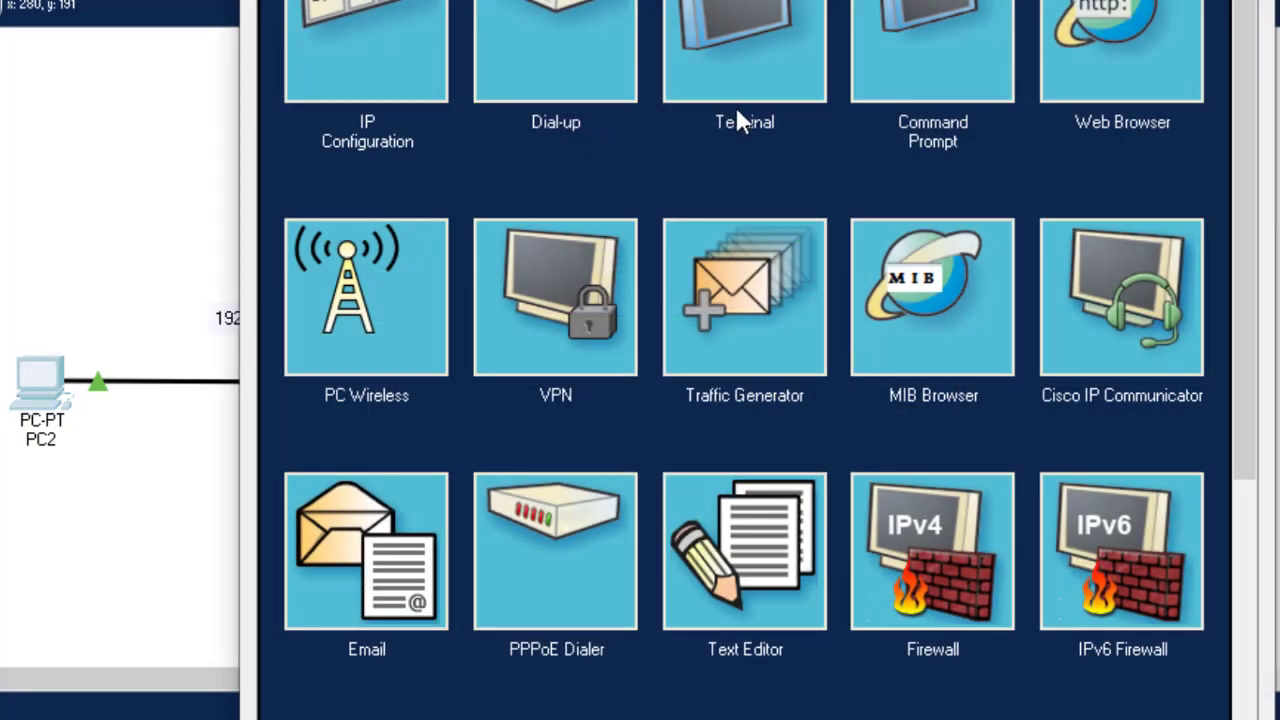
left_click(908, 44)
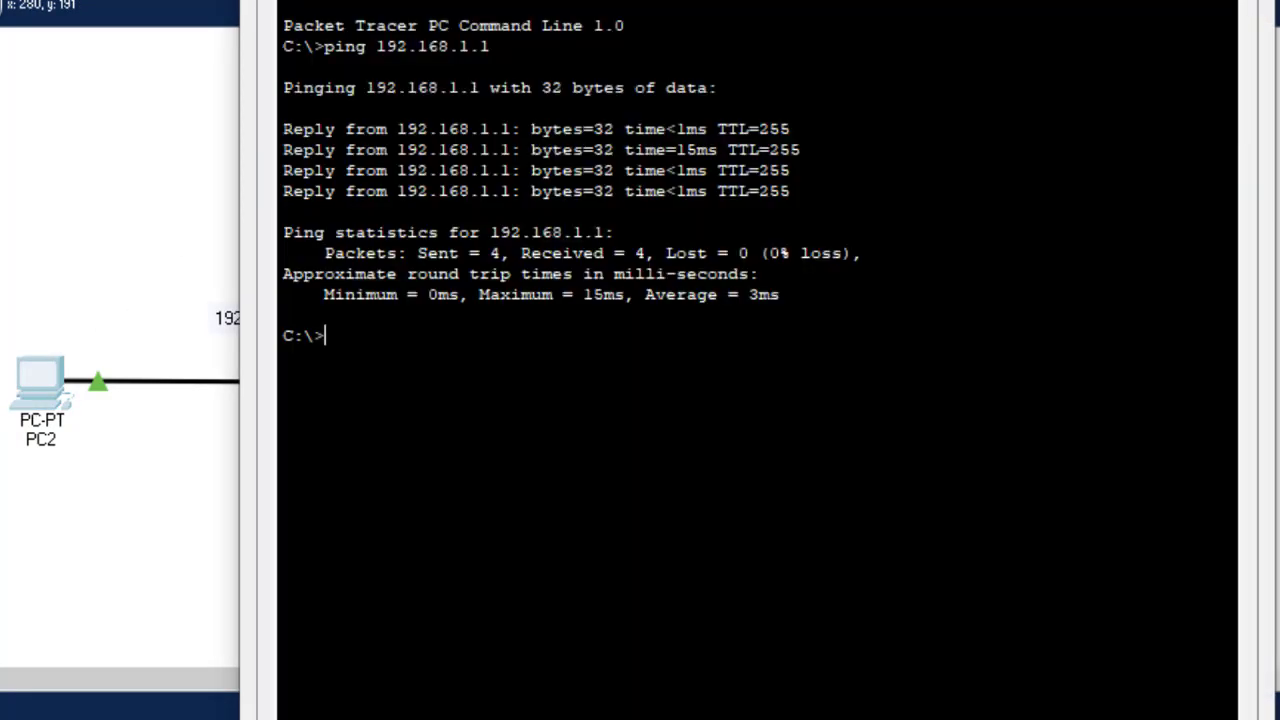
key("Up")
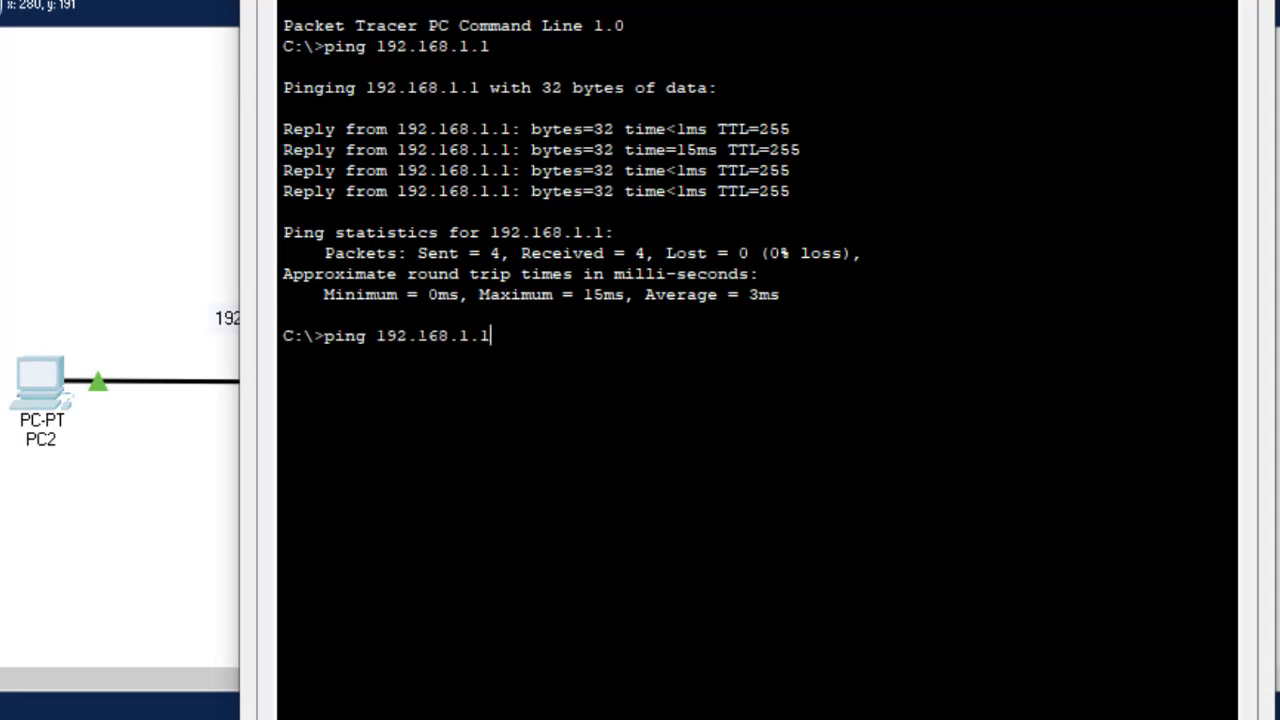
key("BackSpace")
key("BackSpace")
key("BackSpace")
type("2.2")
key("Return")
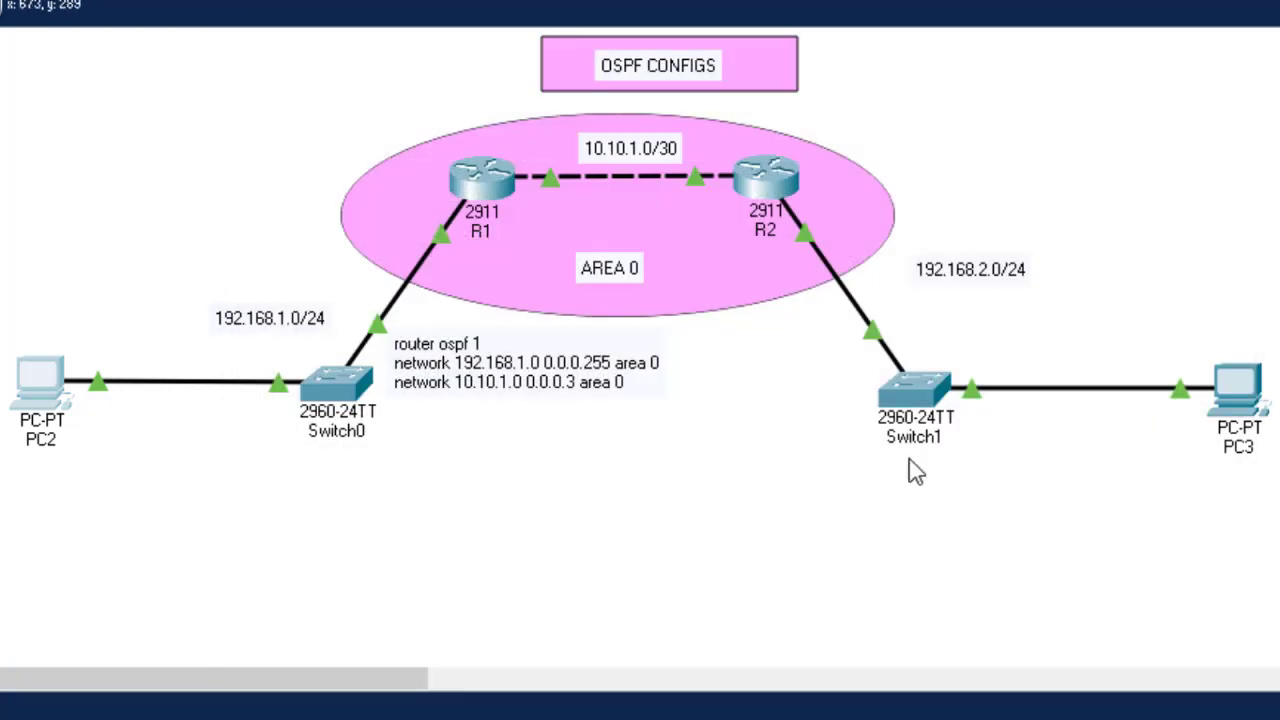
Ping 192.168.1.2 from PC3's Command Prompt to test the return path, and close PC3's window.
left_click(1240, 385)
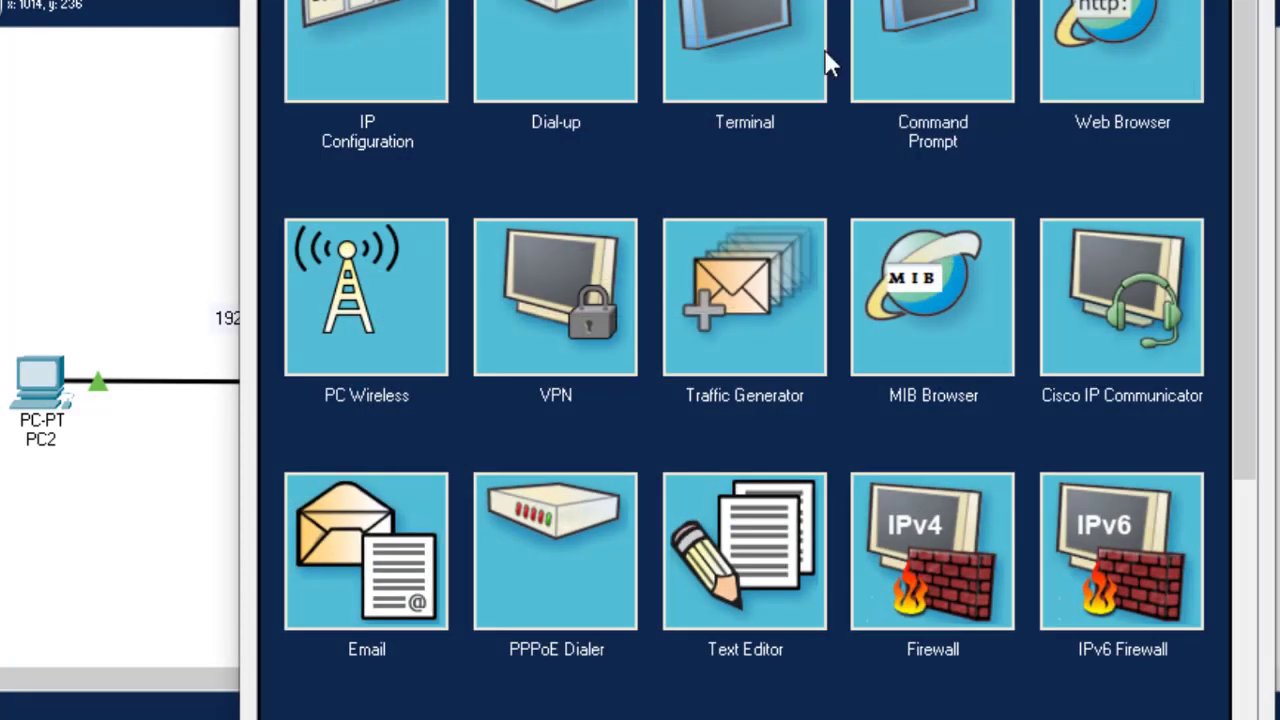
left_click(971, 12)
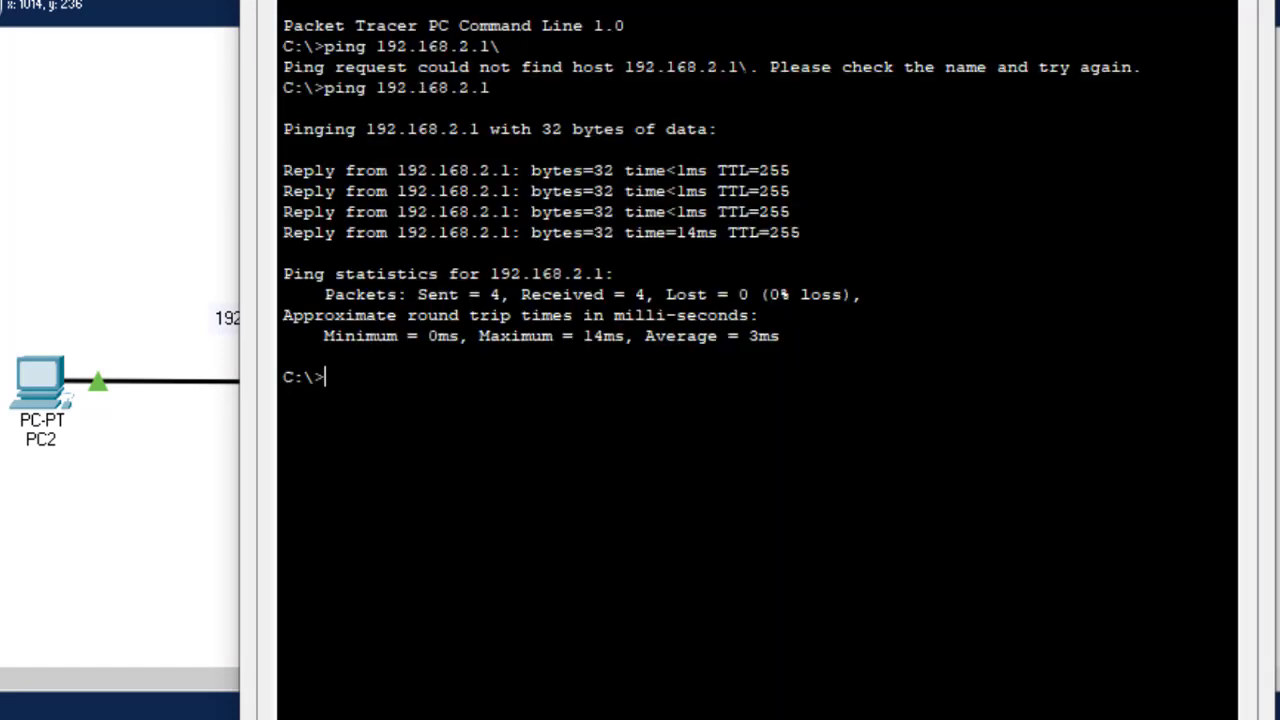
type("ping 192.1678")
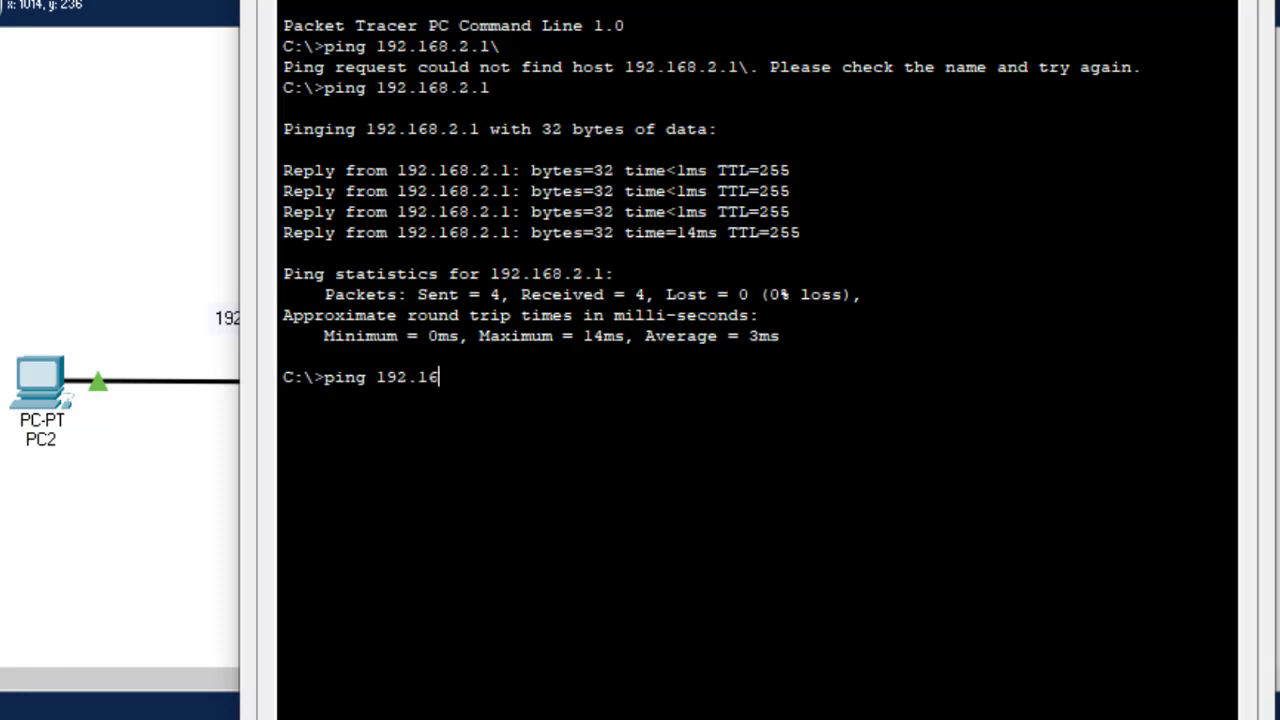
key("BackSpace")
key("BackSpace")
type("8.1.2")
key("Return")
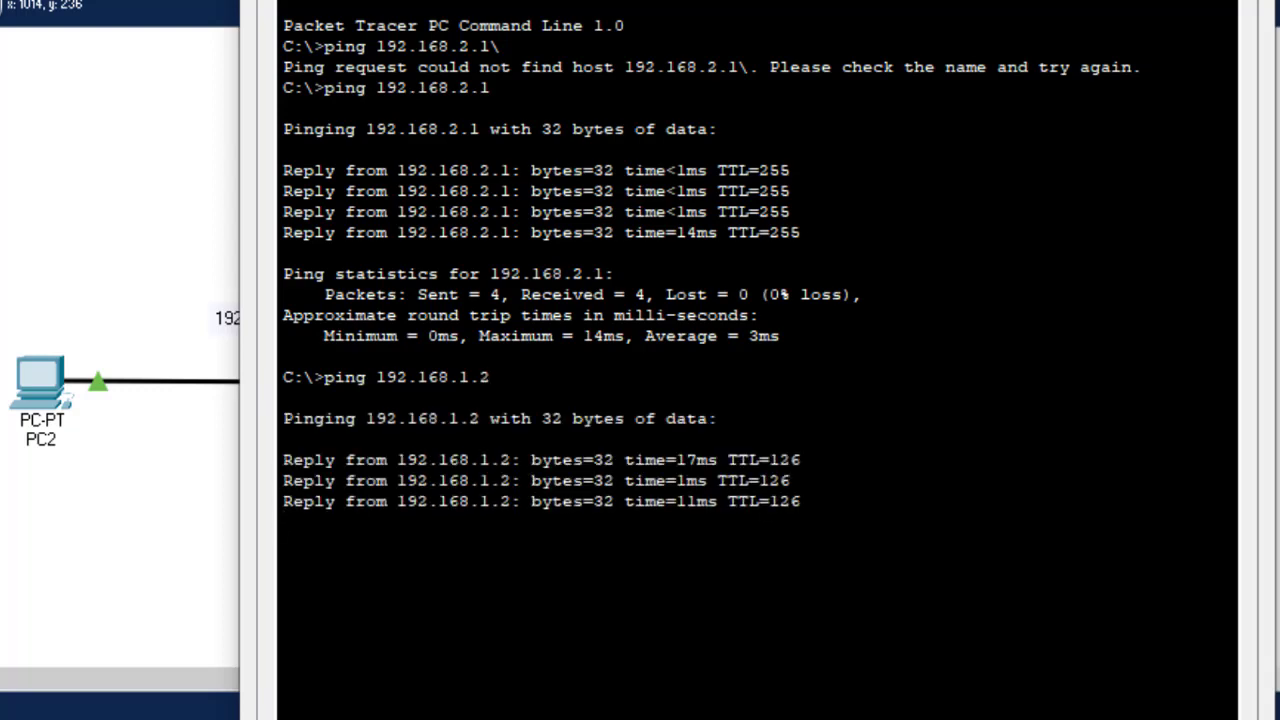
left_click_drag(770, 5, 728, 458)
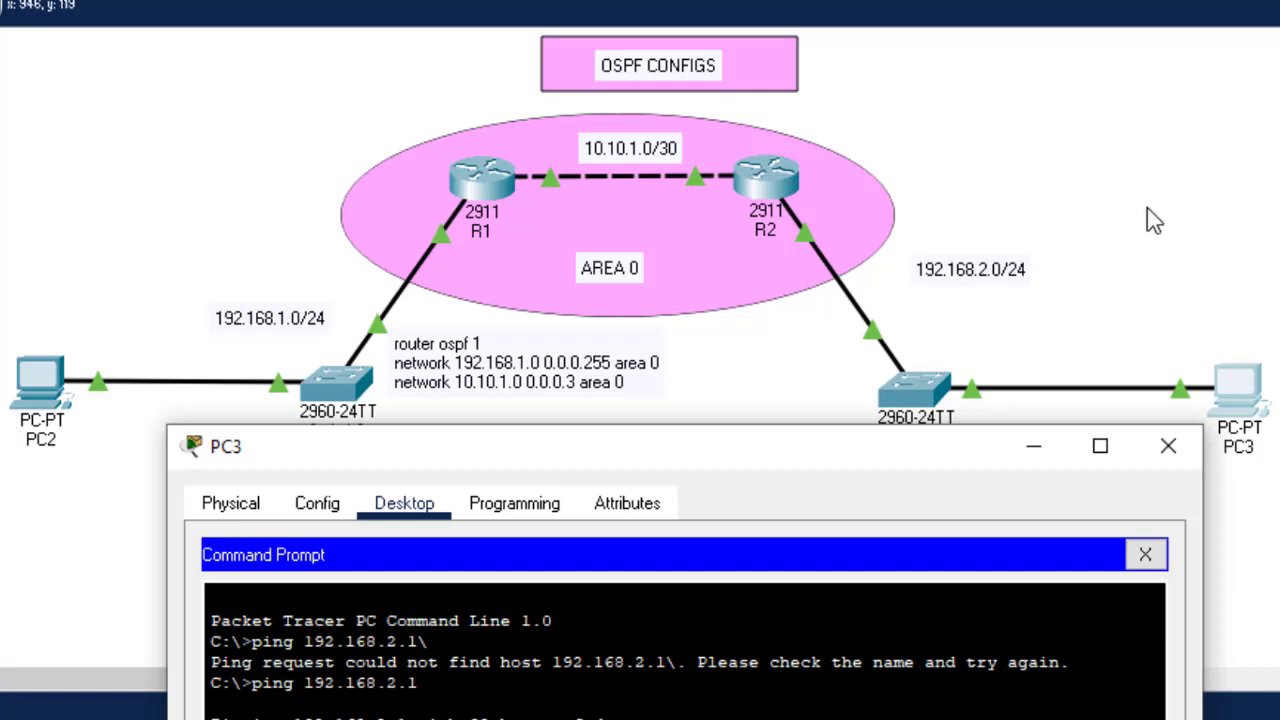
left_click(1167, 446)
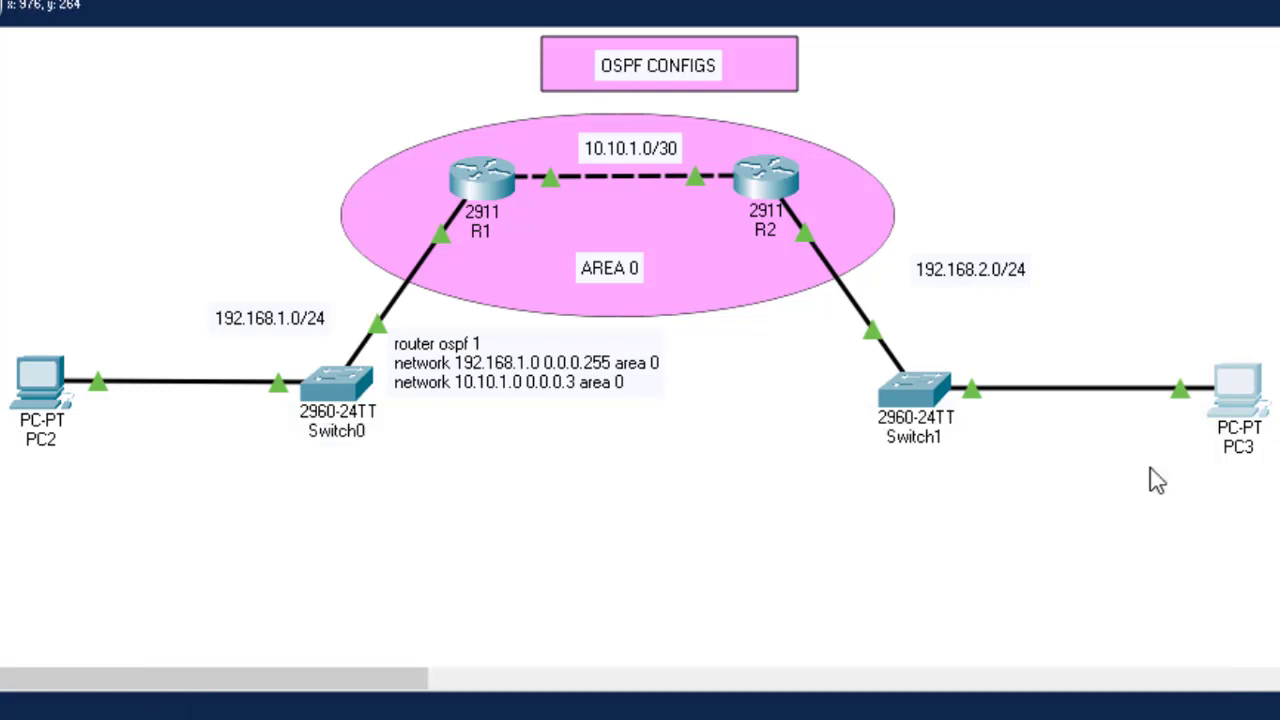